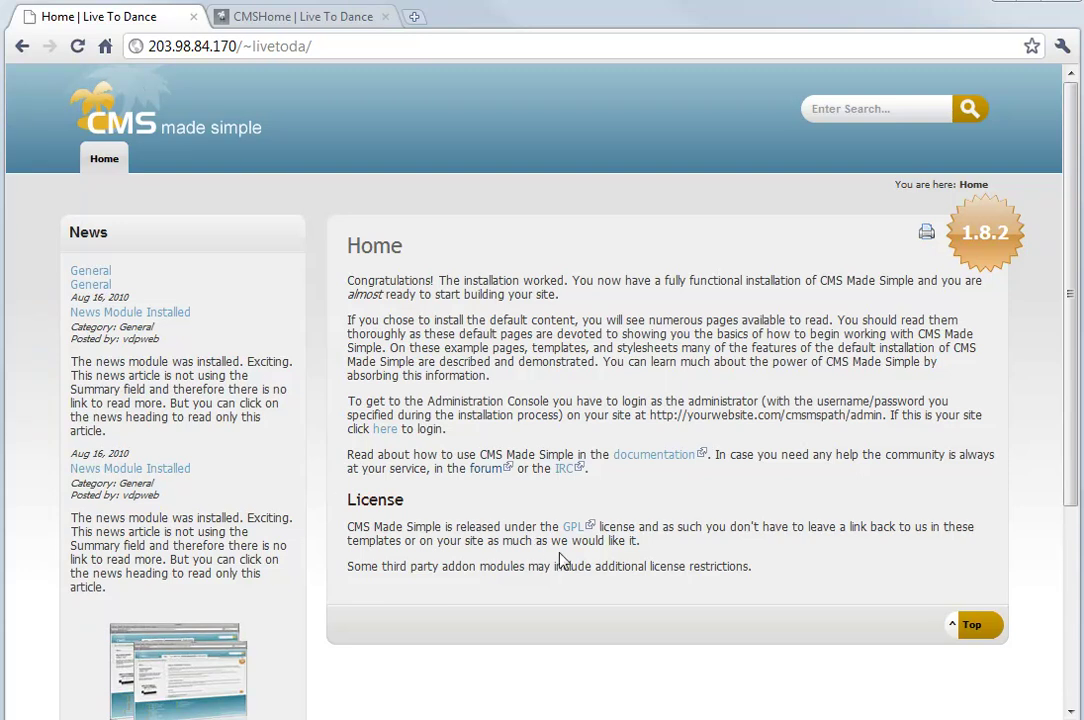
# - Look over the CMS admin console, the local "live to dance" site folder and the server's public_html folder
pyautogui.click(252, 14)
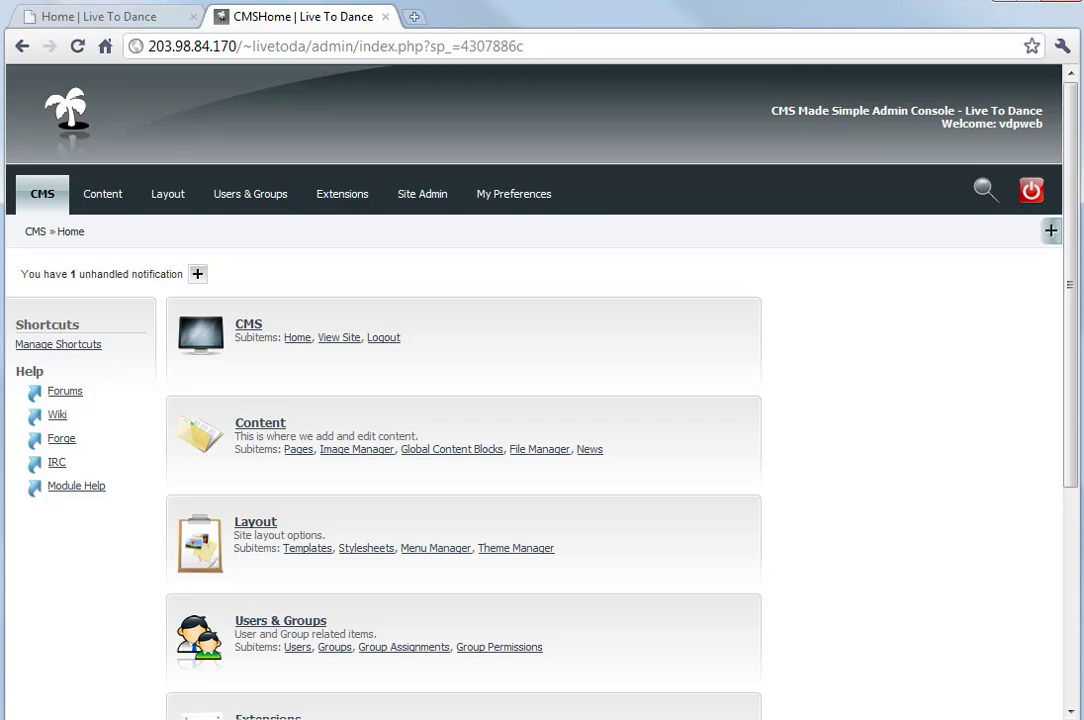
pyautogui.hotkey('alt', 'Tab')
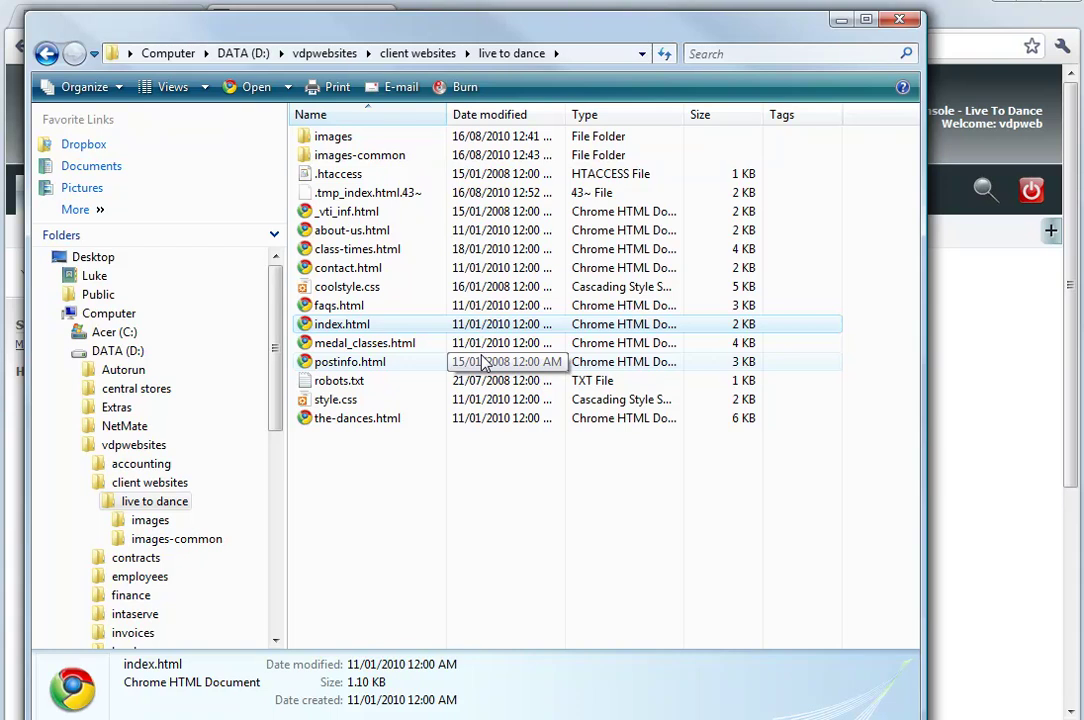
pyautogui.moveTo(472, 34); pyautogui.dragTo(505, 33)
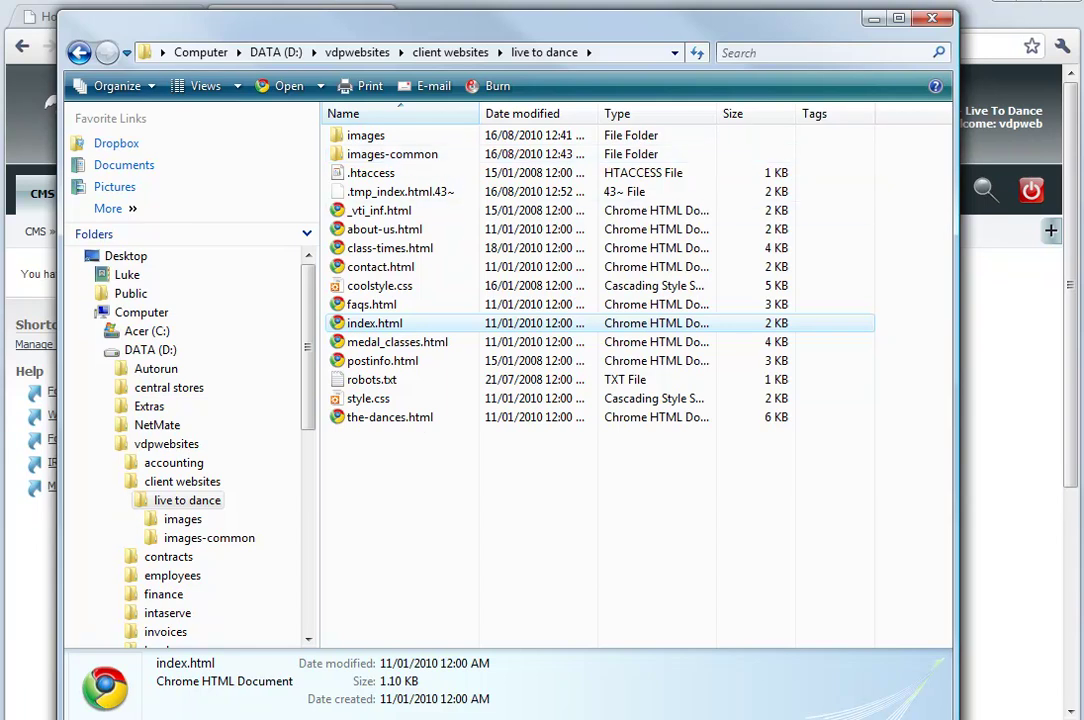
pyautogui.hotkey('alt', 'Tab')
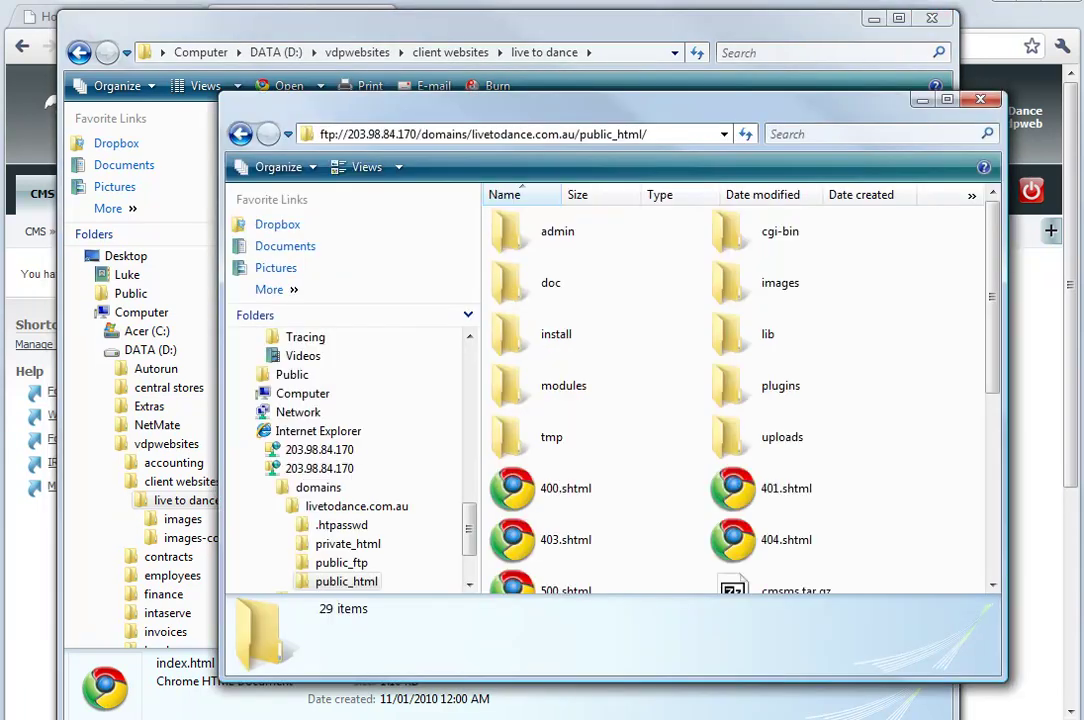
pyautogui.click(544, 31)
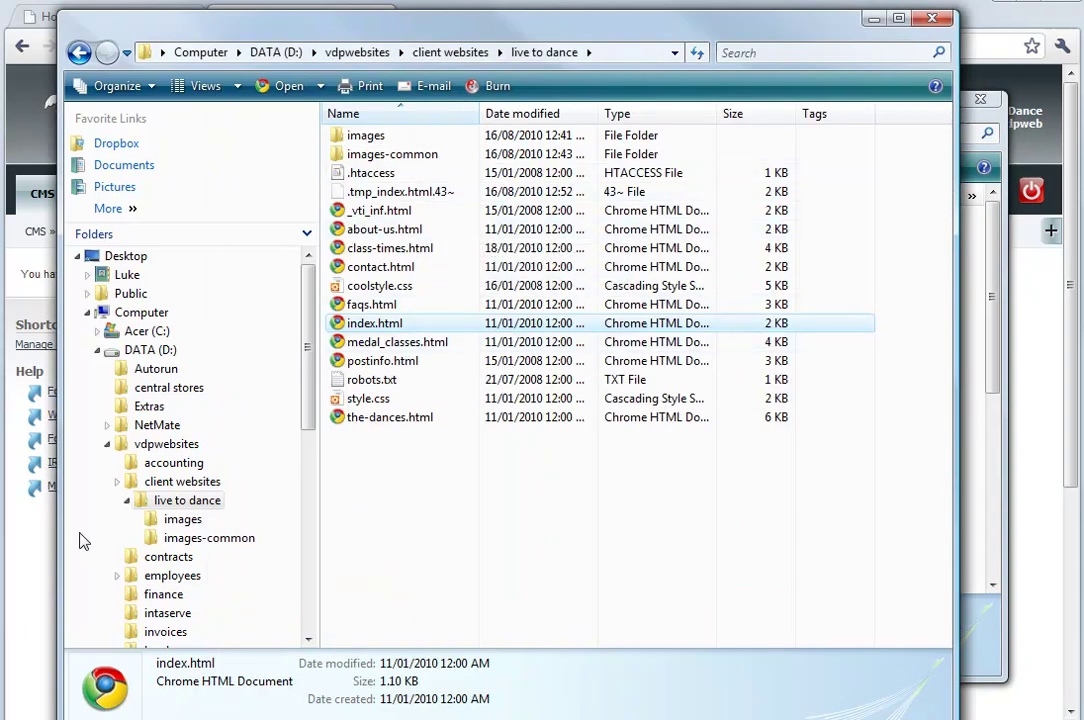
pyautogui.click(30, 593)
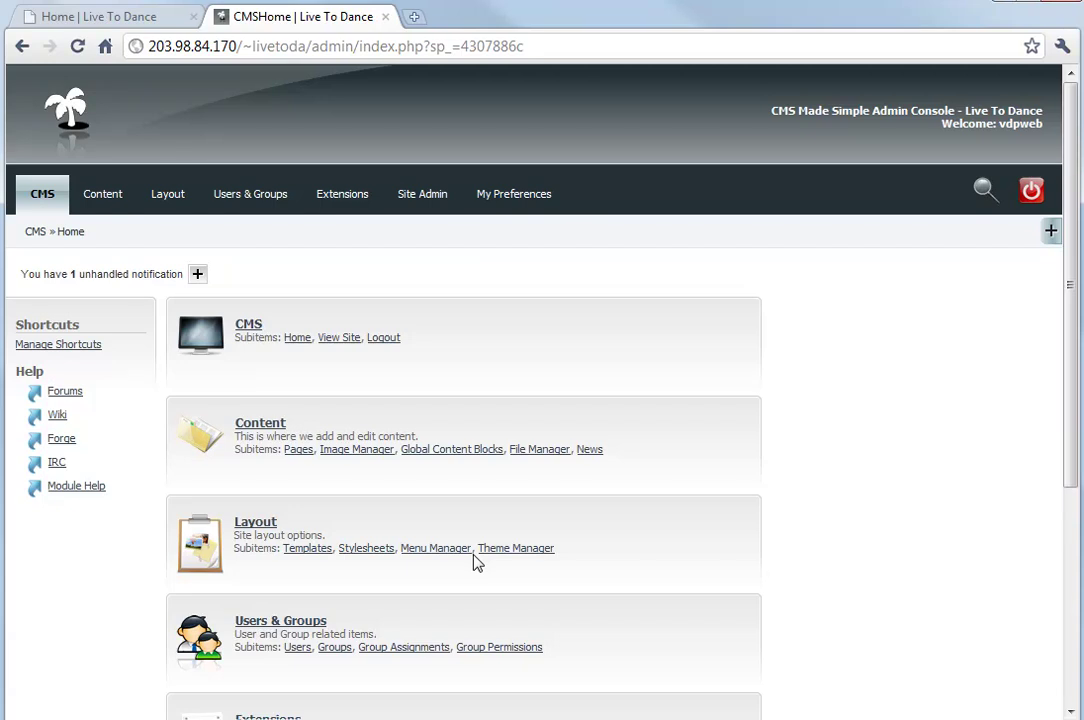
pyautogui.scroll(-3, 767, 579)
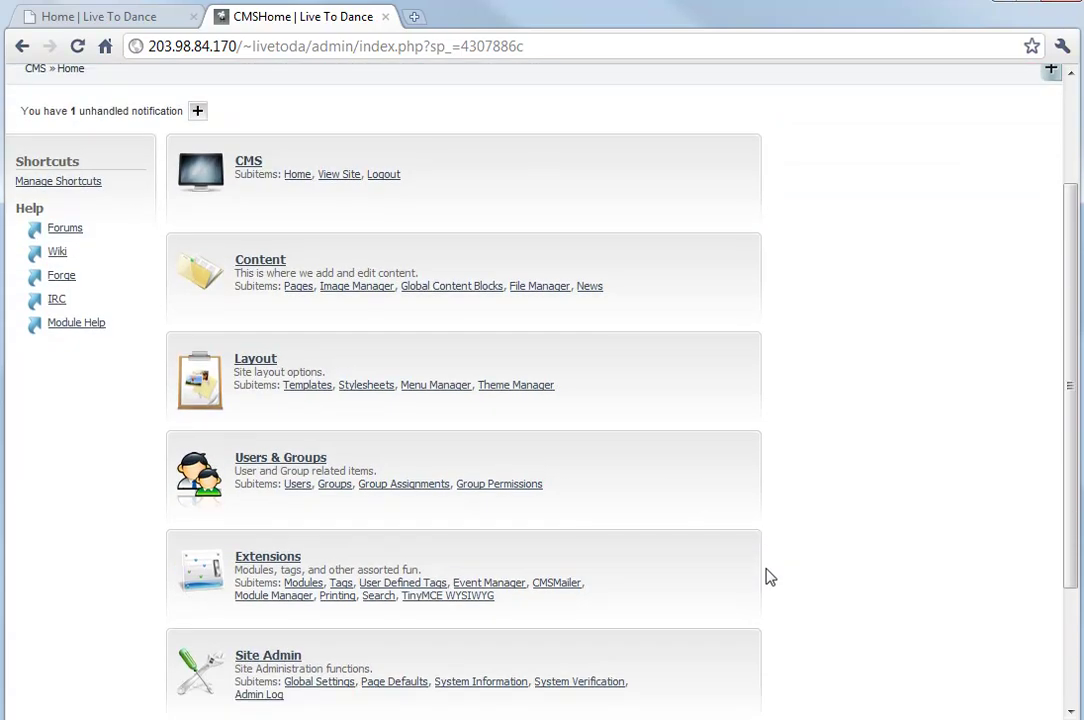
pyautogui.scroll(3, 767, 577)
# - Start a new layout template in the CMS and name it livetodance
pyautogui.moveTo(167, 194)
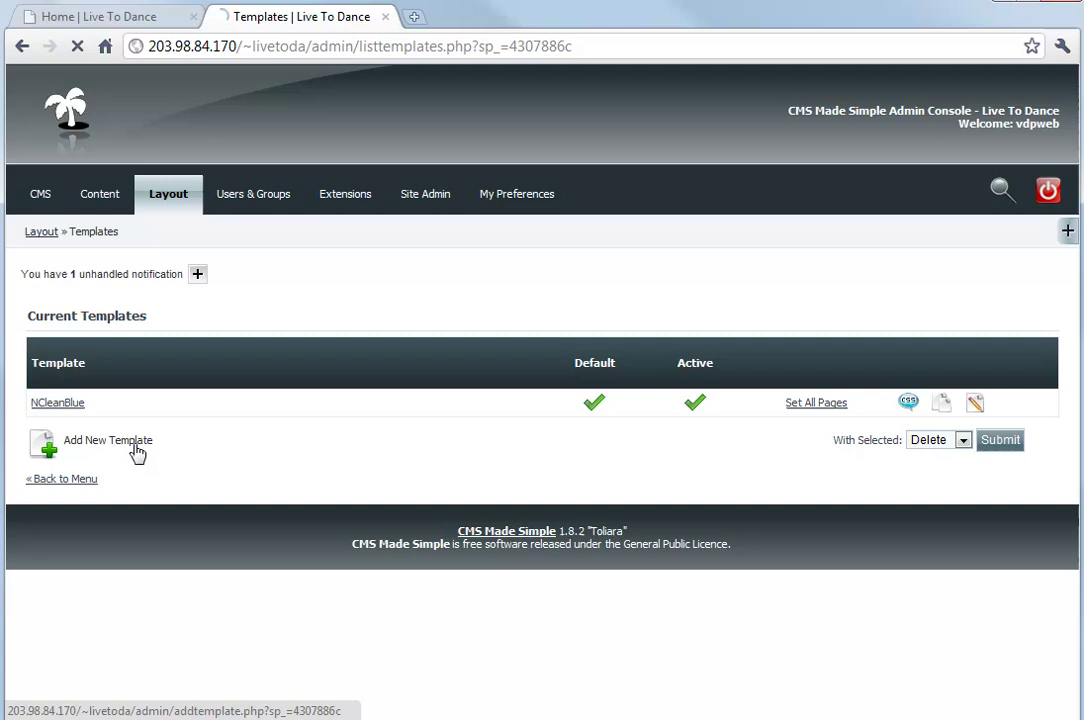
pyautogui.click(278, 378)
pyautogui.write('livetodance')
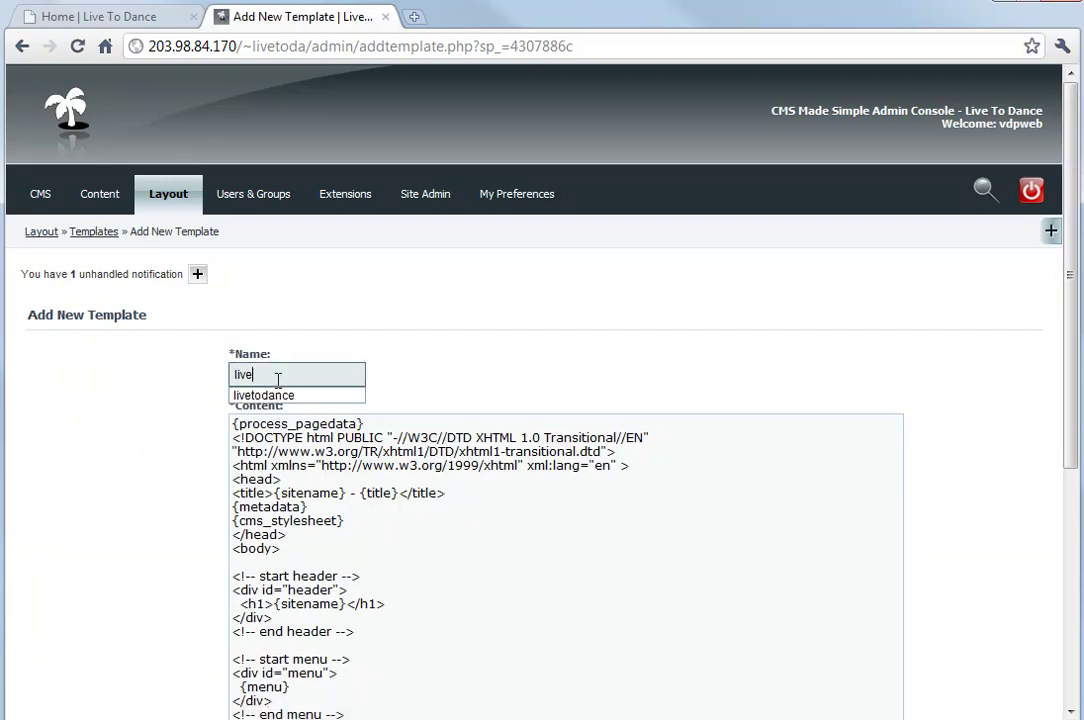
pyautogui.click(755, 460)
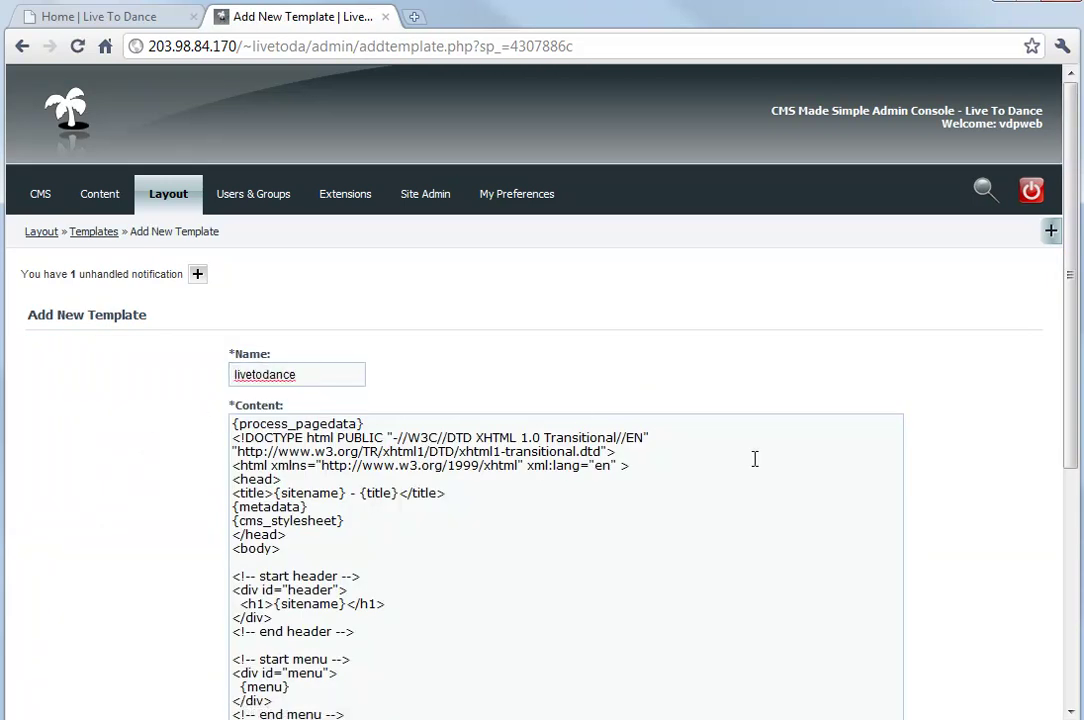
# - Copy the entire index.html source from Aptana Studio and replace the new template's default content with it in the browser
pyautogui.hotkey('alt', 'Tab')
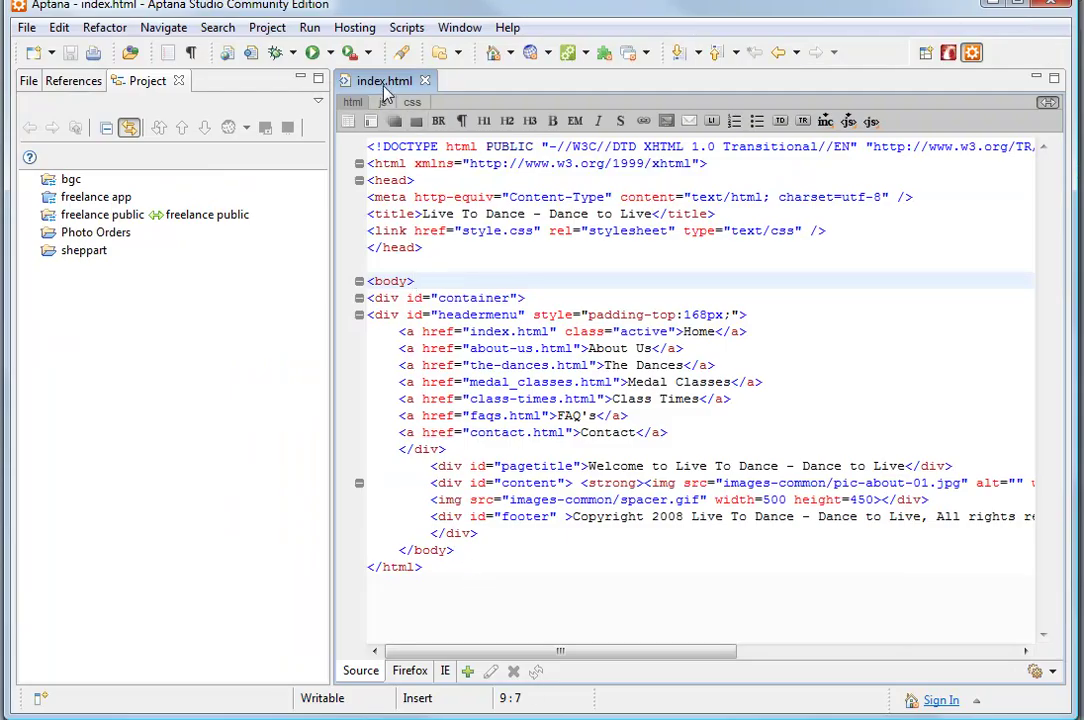
pyautogui.moveTo(561, 578); pyautogui.dragTo(319, 122)
pyautogui.hotkey('ctrl', 'c')
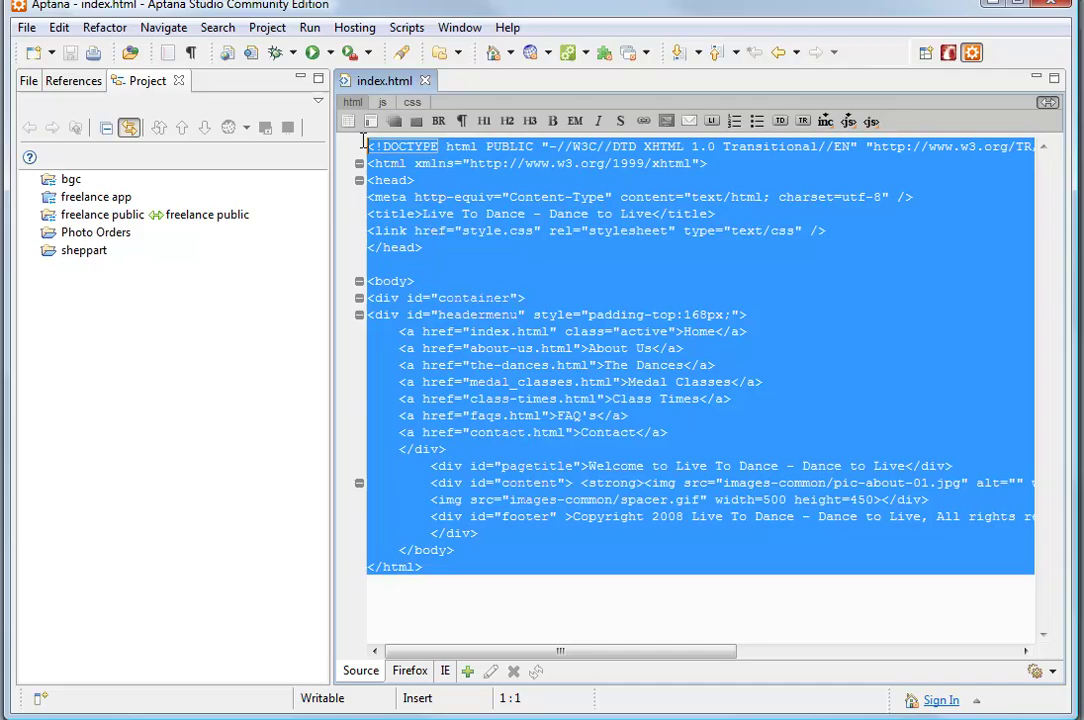
pyautogui.hotkey('alt', 'Tab')
pyautogui.click(457, 475)
pyautogui.hotkey('ctrl', 'a')
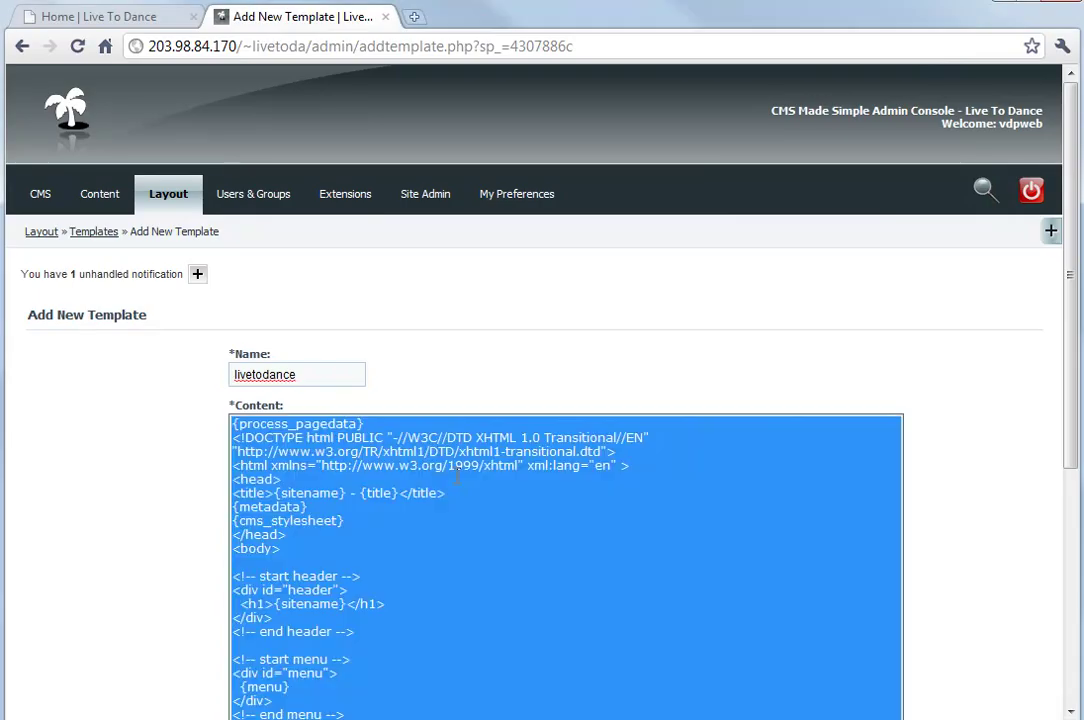
pyautogui.hotkey('ctrl', 'v')
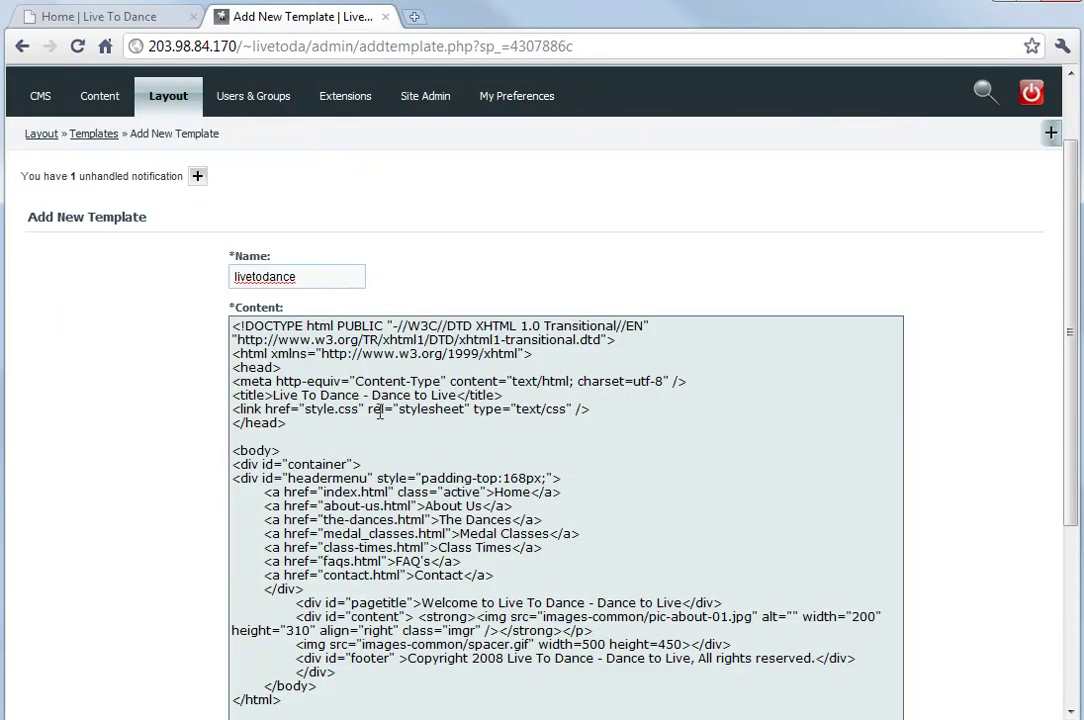
# - Replace the hard-coded text inside the template's title tag with {title} - {sitename}
pyautogui.moveTo(359, 395); pyautogui.dragTo(273, 393)
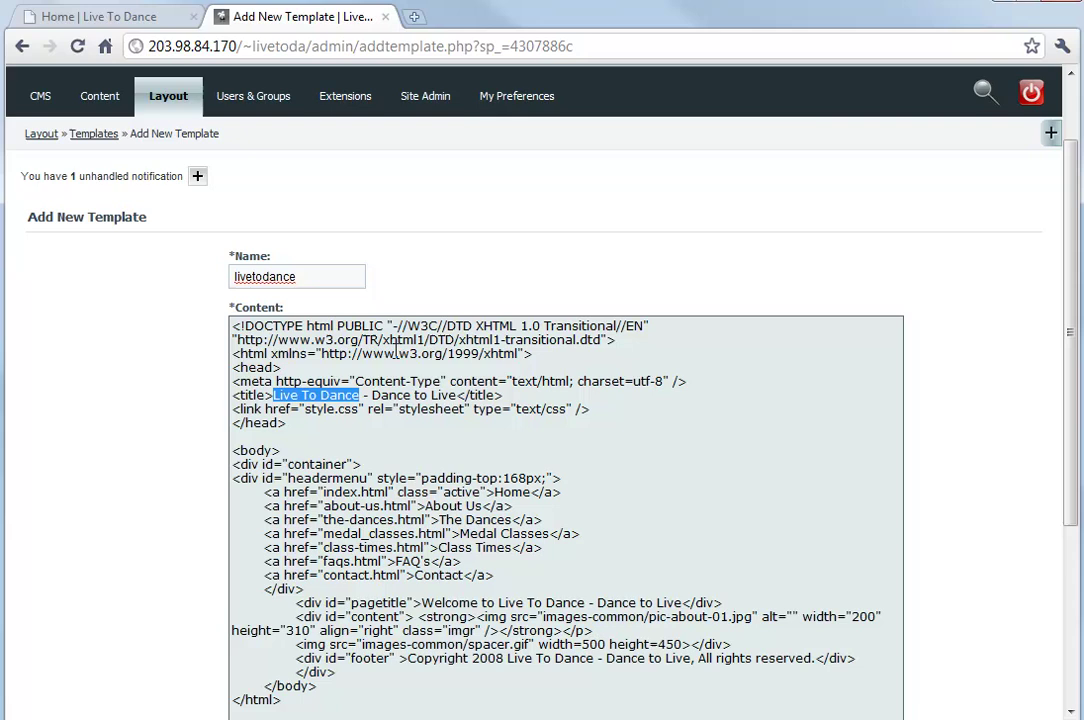
pyautogui.write('{title}')
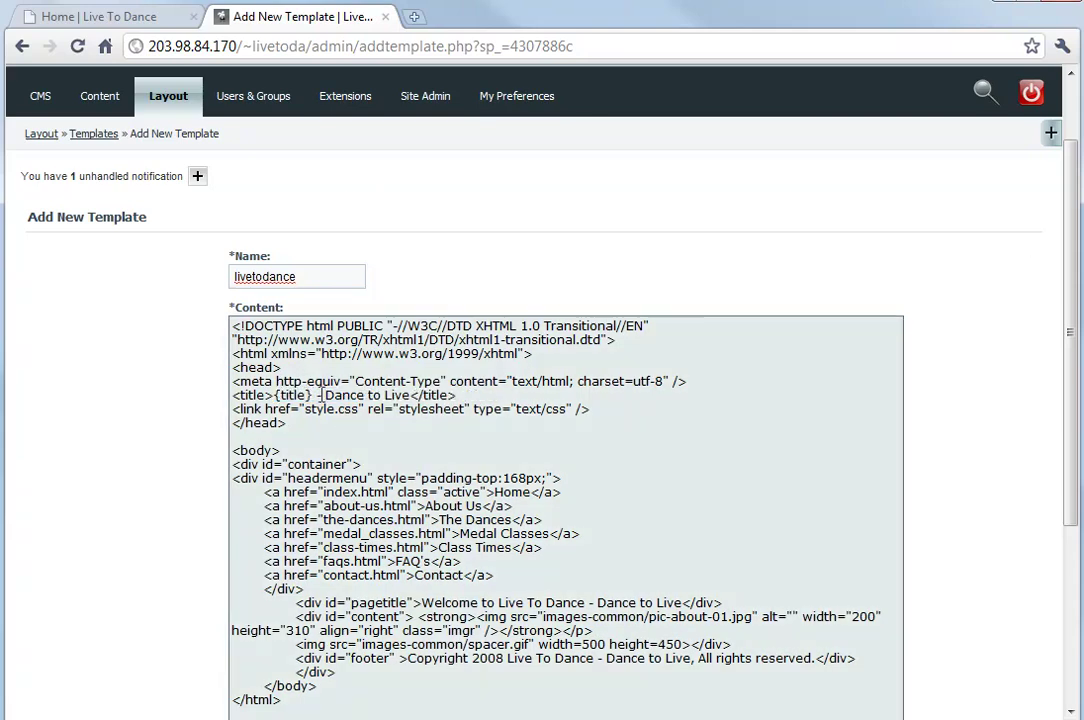
pyautogui.moveTo(395, 395)
pyautogui.mouseDown()
pyautogui.moveTo(326, 395)
pyautogui.moveTo(406, 396)
pyautogui.mouseUp()
pyautogui.doubleClick(293, 395)
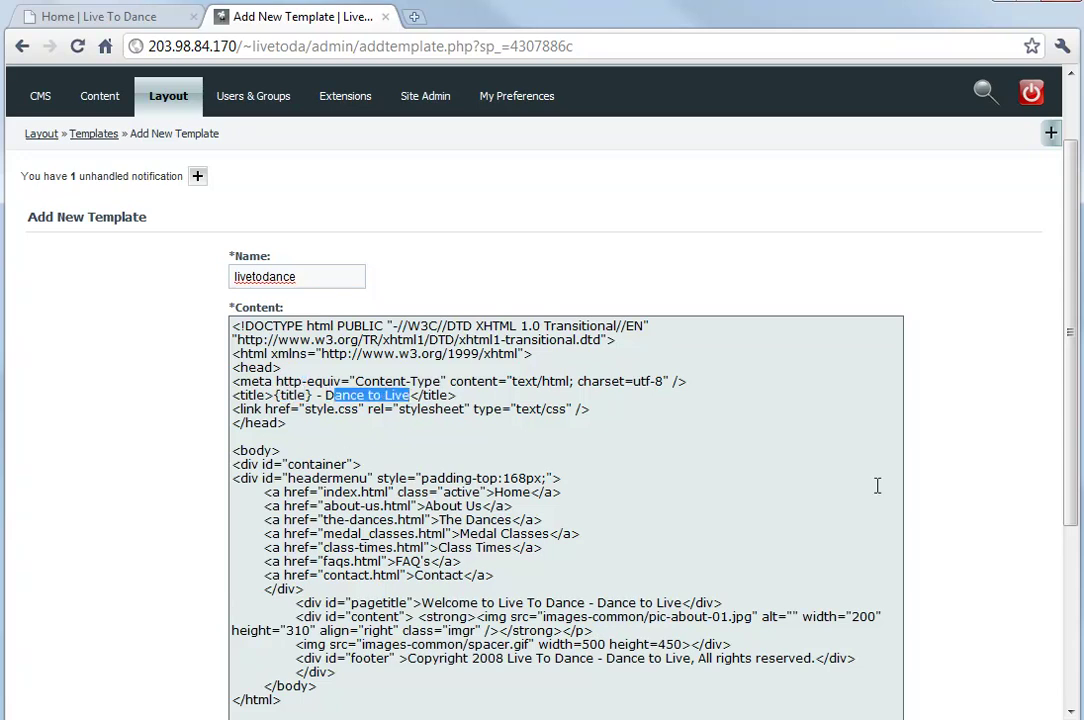
pyautogui.press('BackSpace')
pyautogui.press('BackSpace')
pyautogui.write('{sitenam')
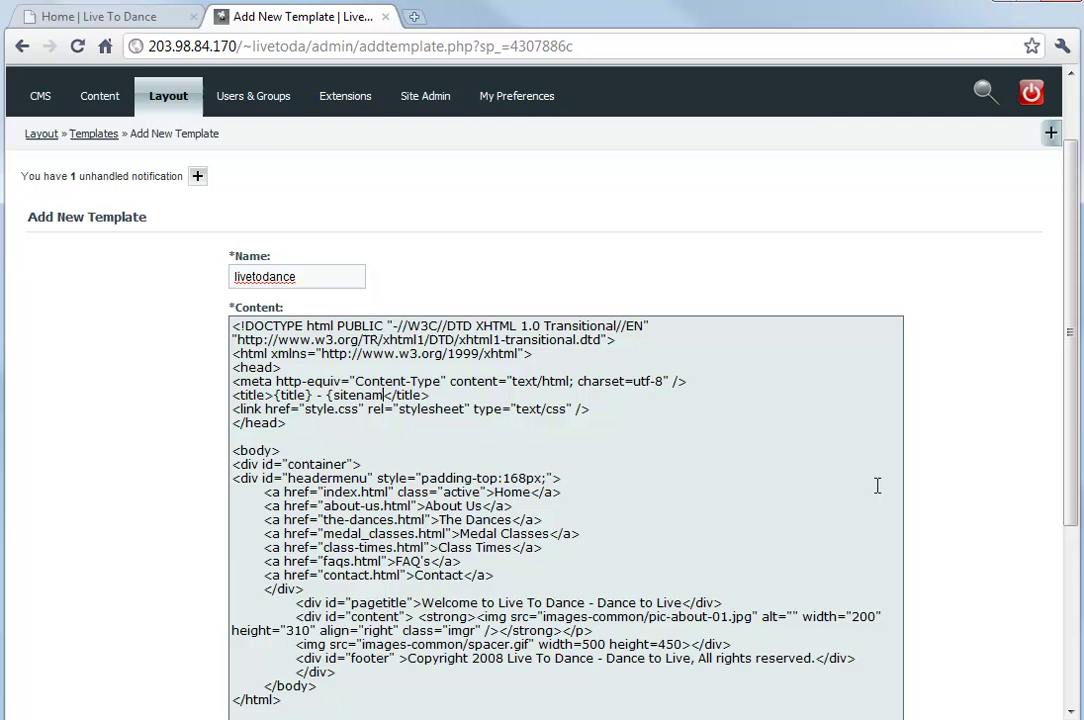
pyautogui.write('e}')
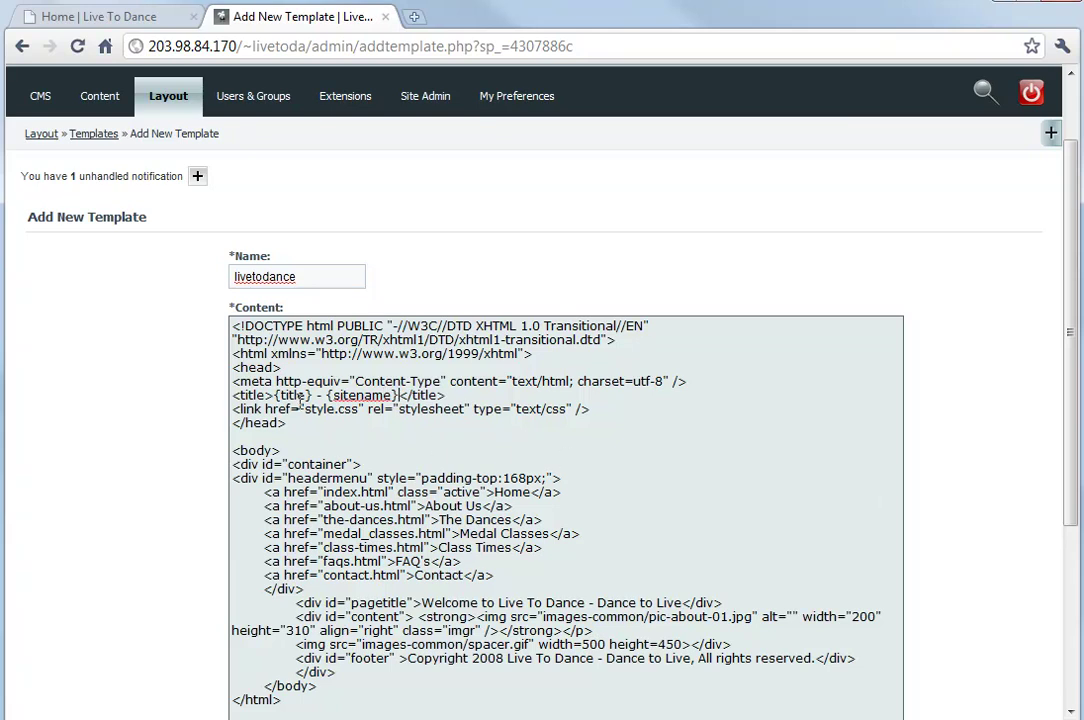
# - Replace the style.css link line in the head with {stylesheet} and add {metadata} on the line below
pyautogui.moveTo(232, 409); pyautogui.dragTo(592, 408)
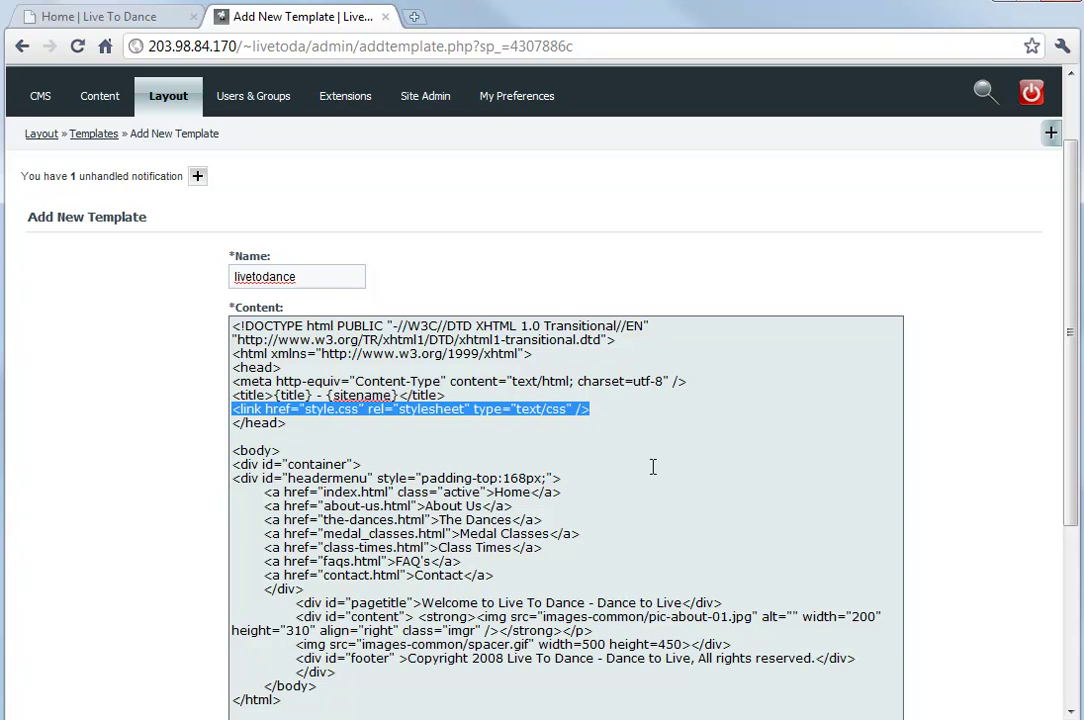
pyautogui.write('{styl')
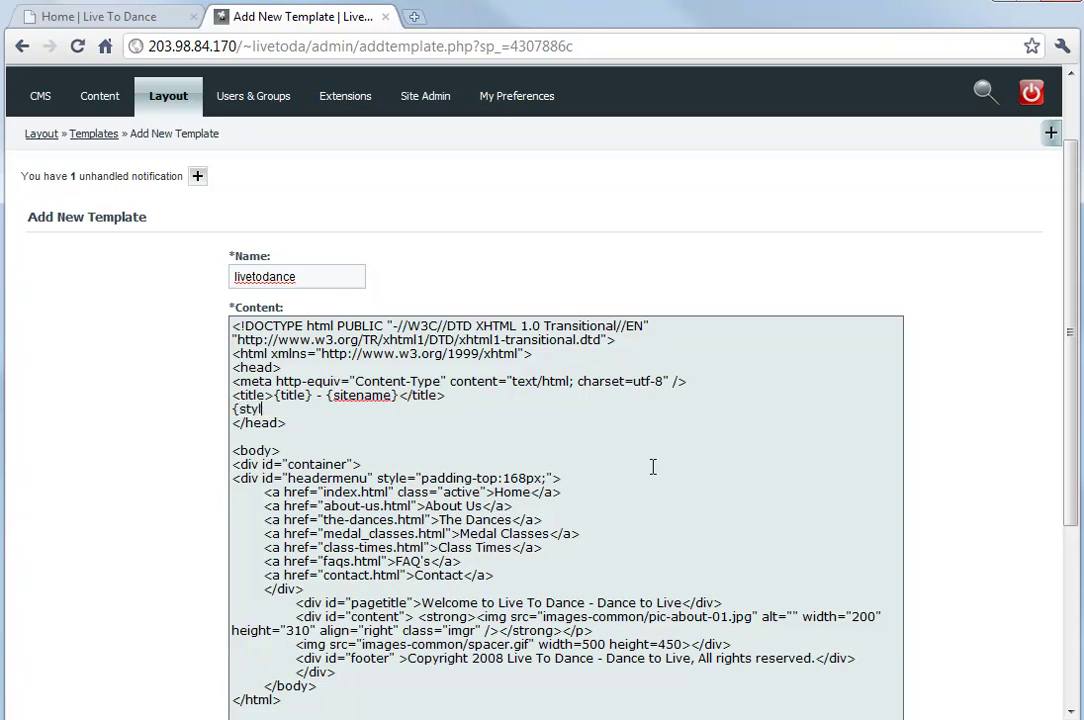
pyautogui.write('esheet}')
pyautogui.press('Return')
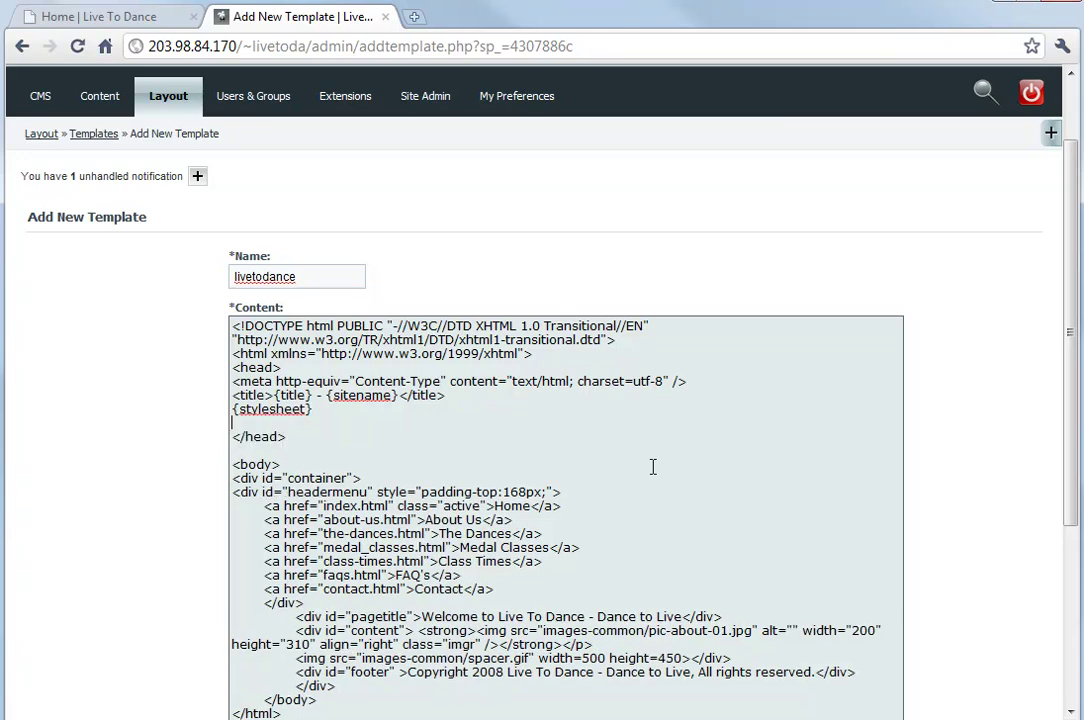
pyautogui.write('{metadata')
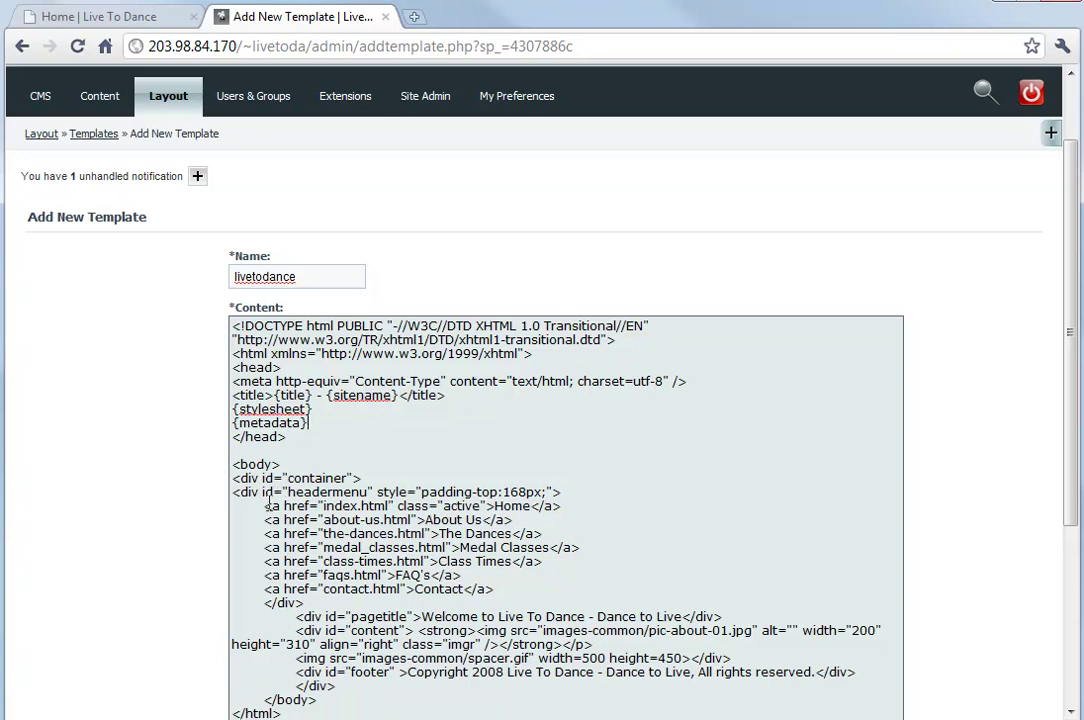
# - Replace all the navigation links inside the headermenu div with the {menu} tag
pyautogui.moveTo(264, 508); pyautogui.dragTo(533, 585)
pyautogui.scroll(-3, 510, 463)
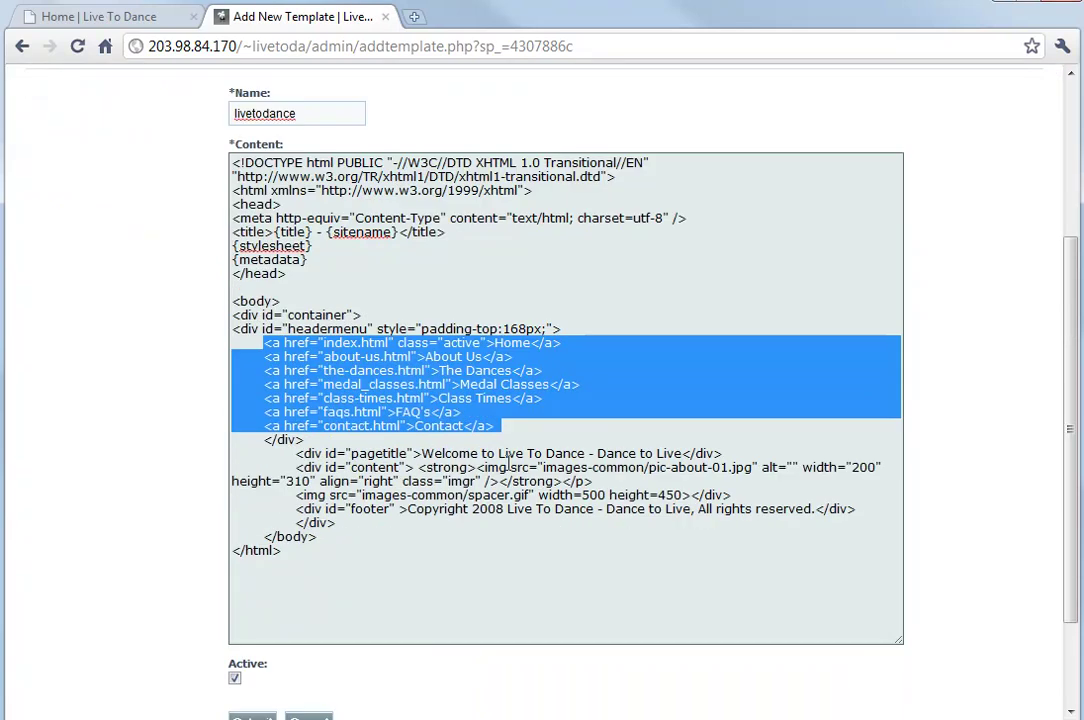
pyautogui.doubleClick(533, 426)
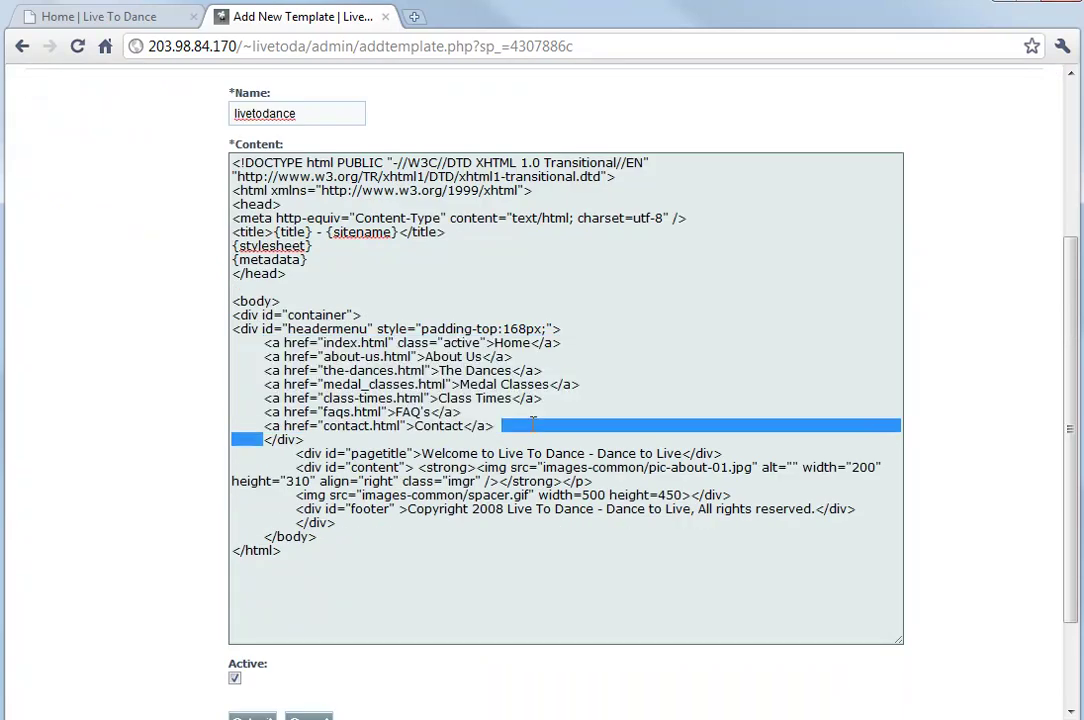
pyautogui.click(565, 429)
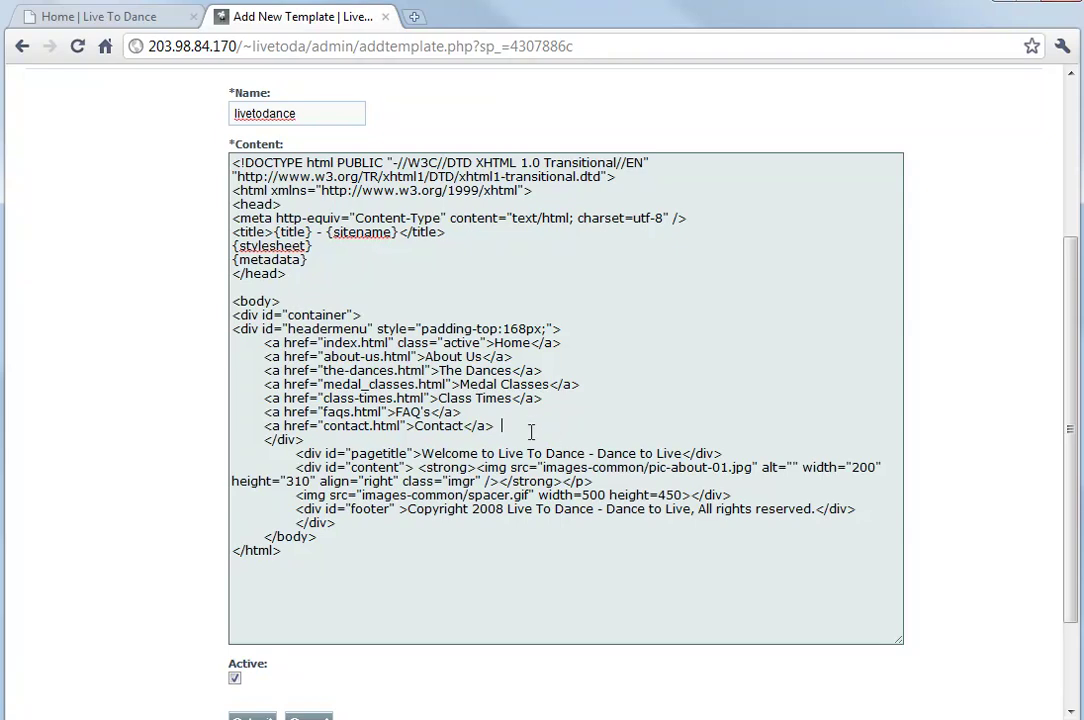
pyautogui.moveTo(533, 431); pyautogui.dragTo(272, 343)
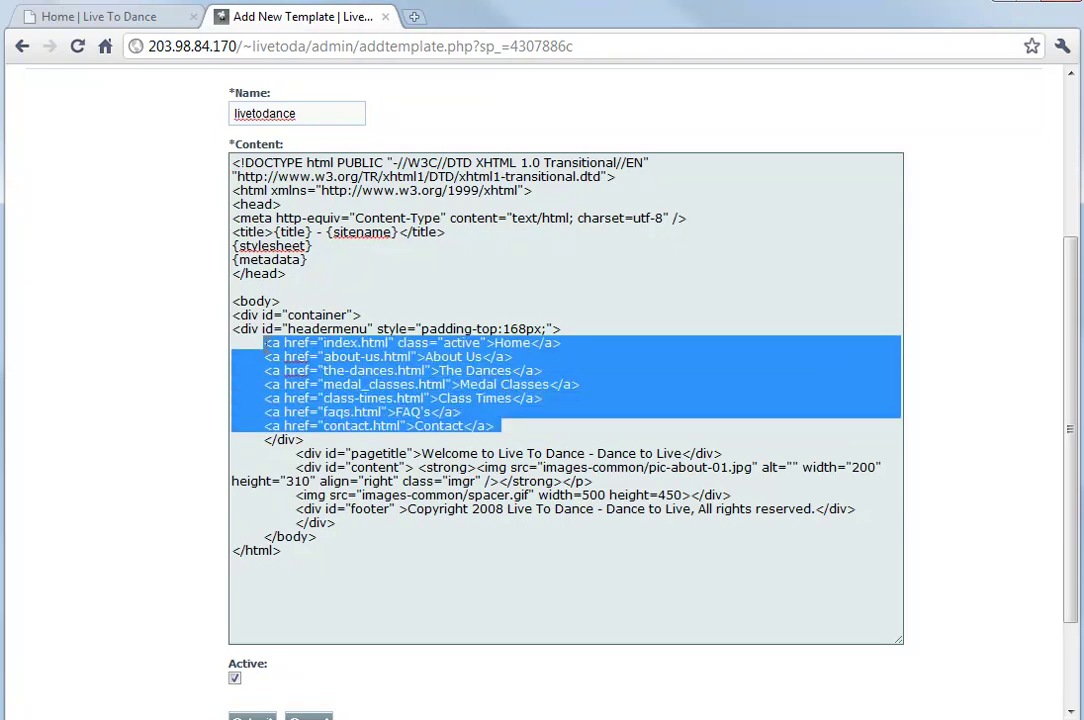
pyautogui.write('{menu')
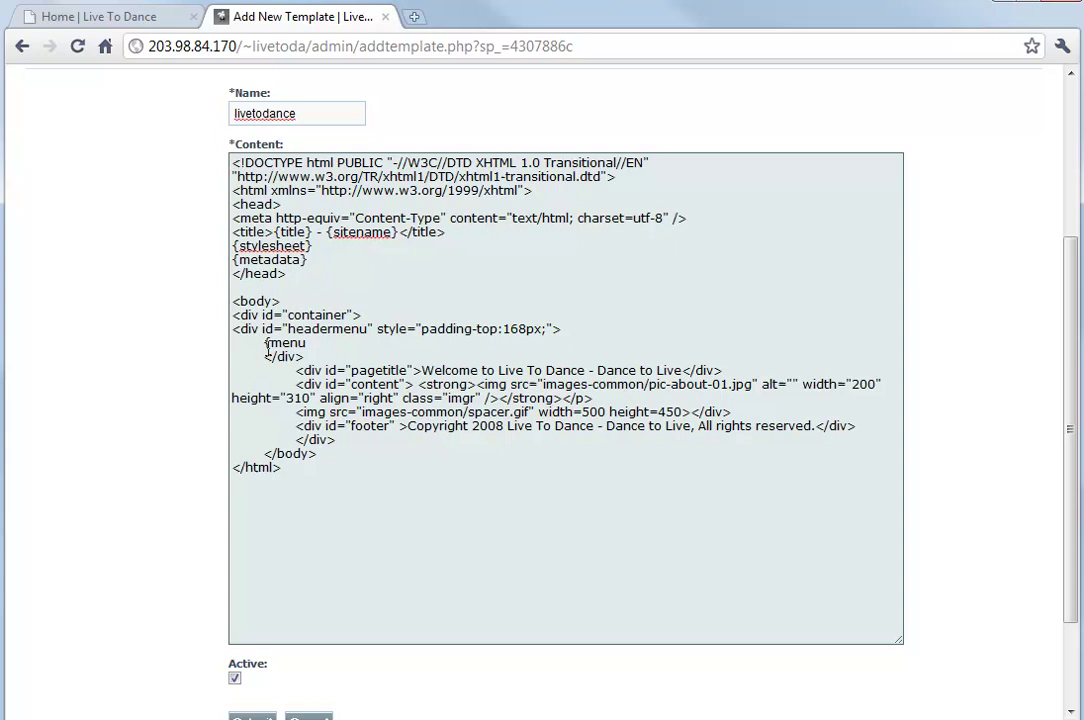
pyautogui.write('}')
# - Replace the pagetitle div and the content div's opening line with a {content} tag, set apart by blank lines
pyautogui.moveTo(296, 370); pyautogui.dragTo(851, 397)
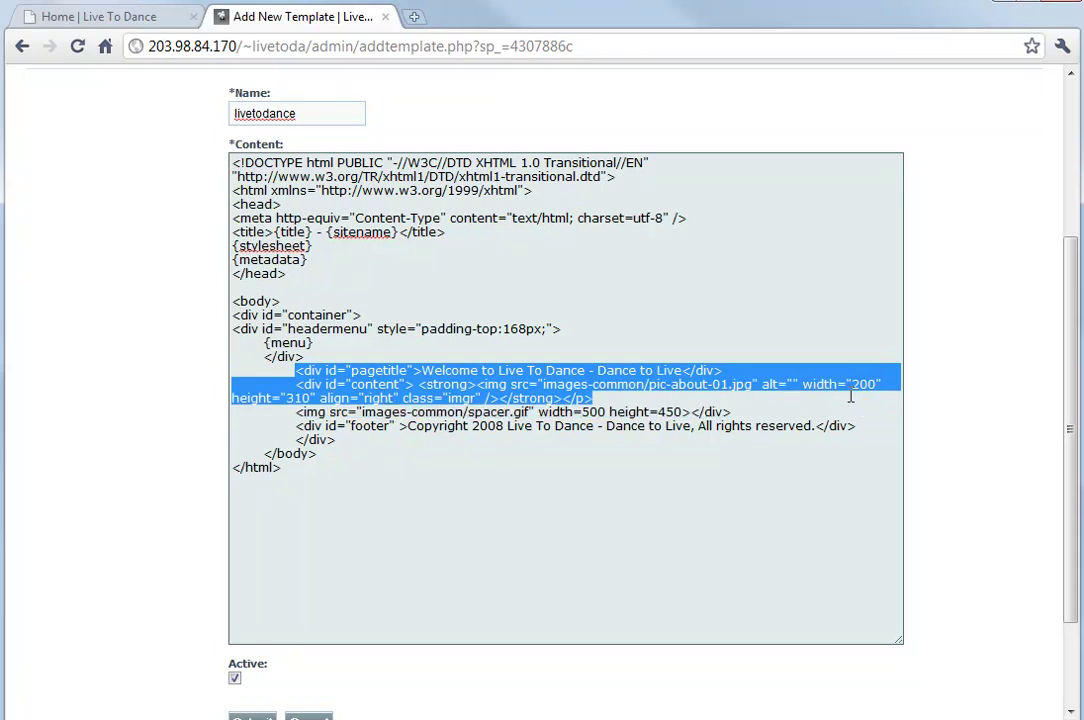
pyautogui.click(762, 402)
pyautogui.press('Return')
pyautogui.press('Return')
pyautogui.click(440, 355)
pyautogui.press('Return')
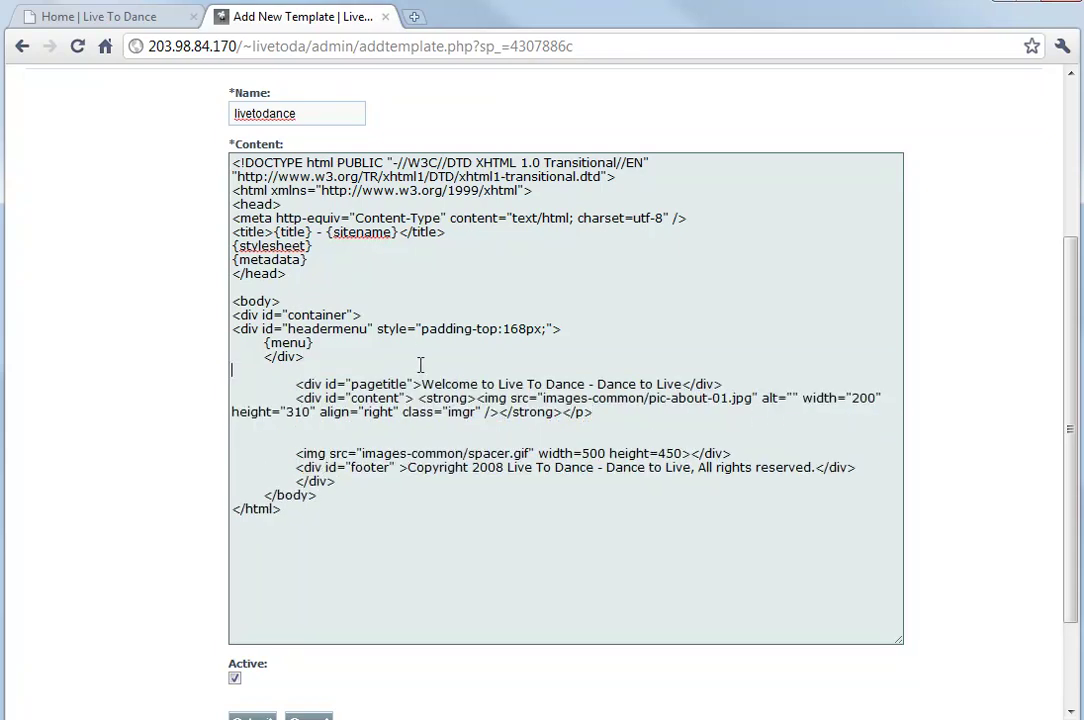
pyautogui.press('Return')
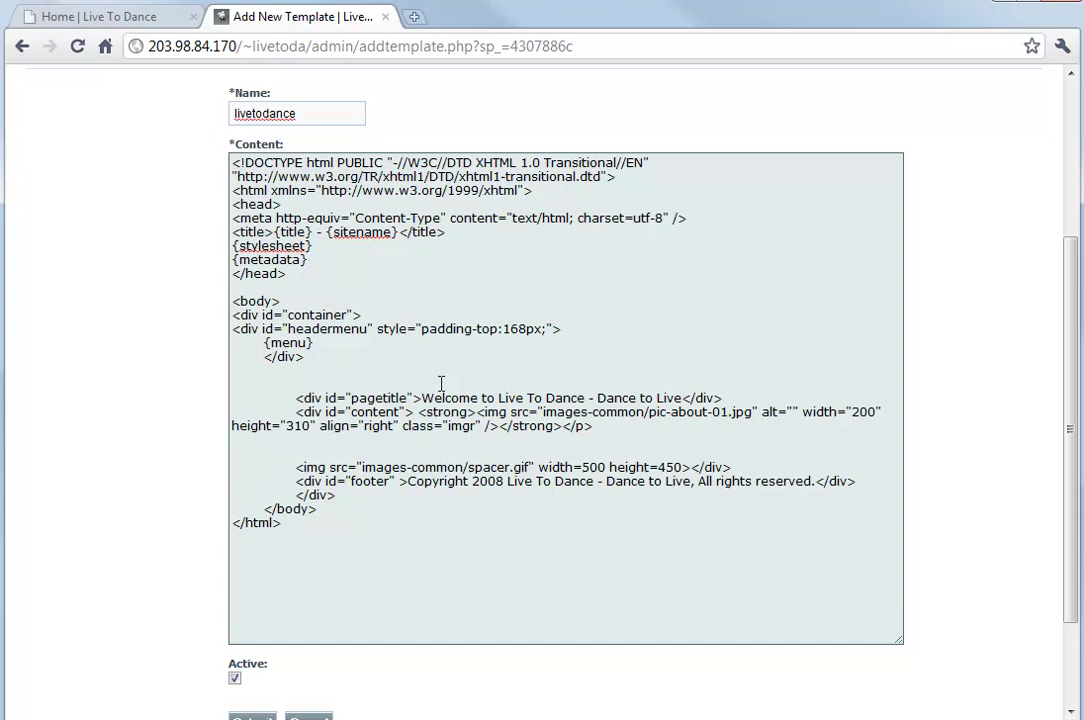
pyautogui.write('{content')
pyautogui.keyDown('shift'); pyautogui.click(619, 429); pyautogui.keyUp('shift')
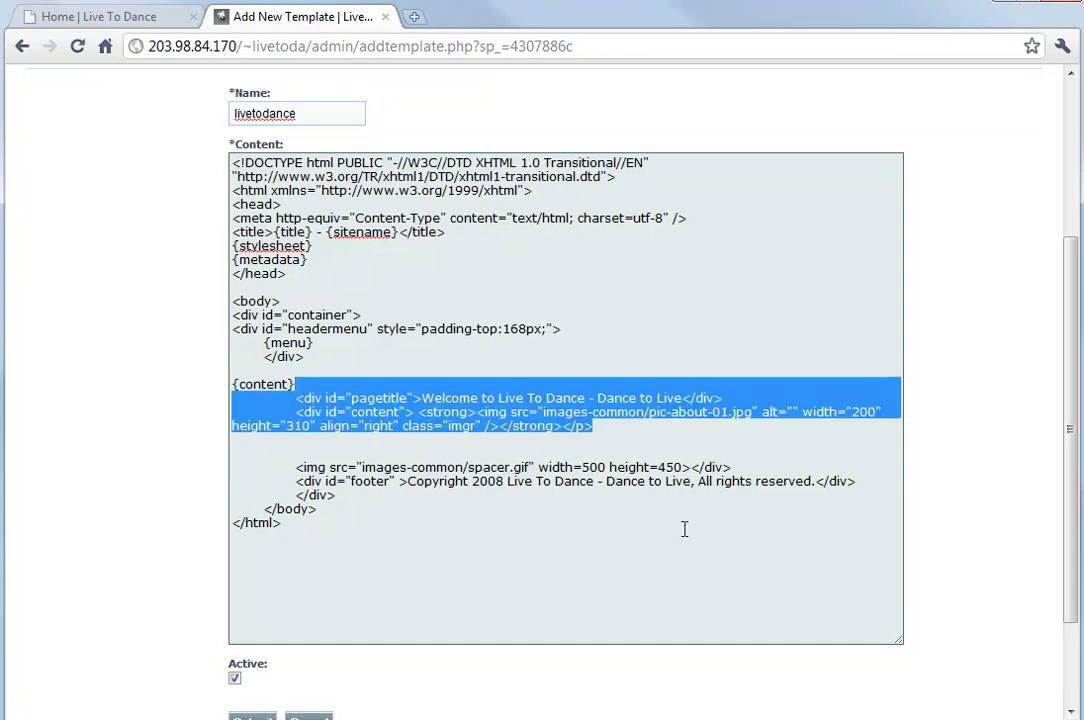
pyautogui.press('Delete')
pyautogui.press('Delete')
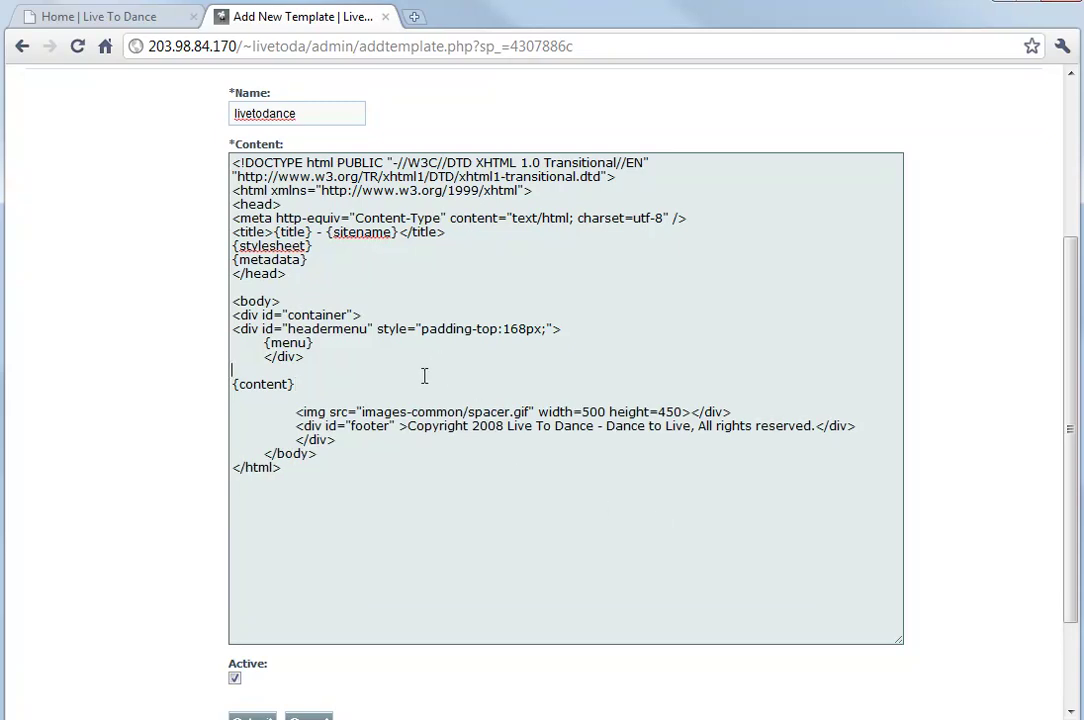
# - Submit the new template and set all pages to use livetodance
pyautogui.scroll(-3, 424, 375)
pyautogui.click(270, 608)
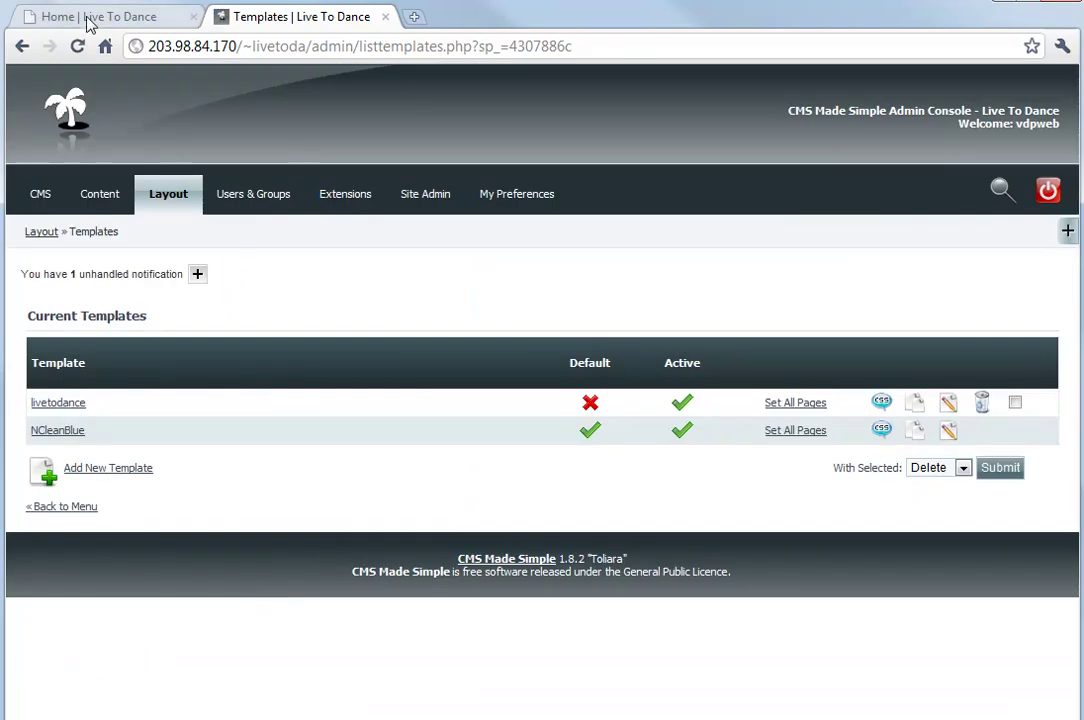
pyautogui.click(798, 404)
pyautogui.click(571, 388)
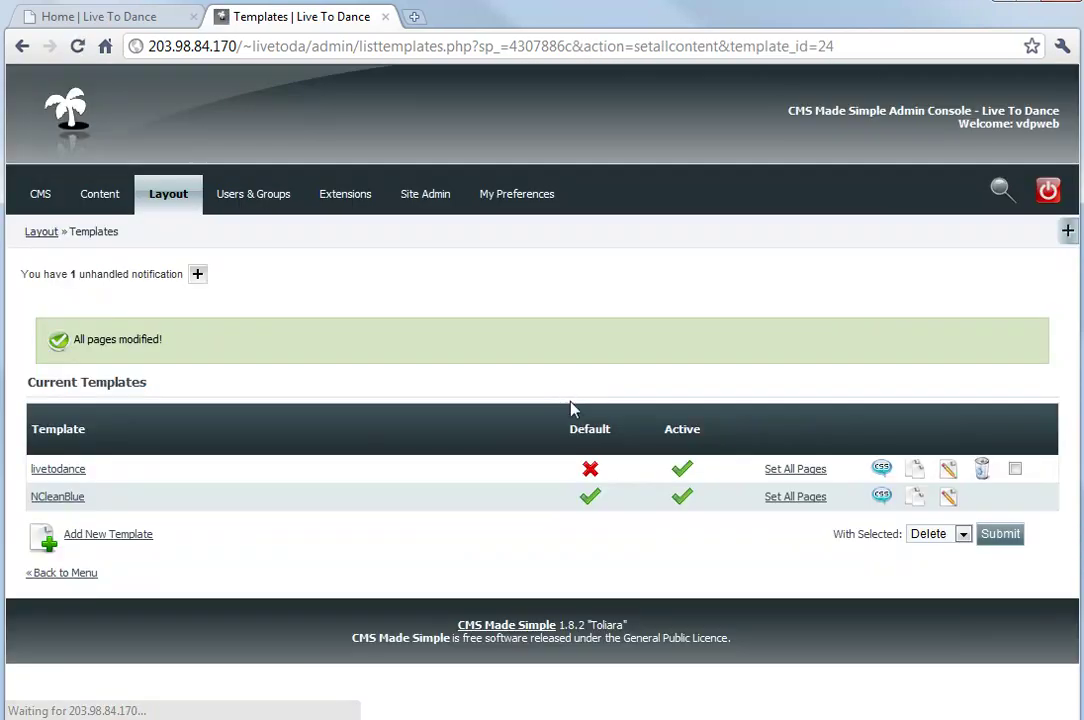
# - Make livetodance the default template and reload the site's home page to check how it renders
pyautogui.click(588, 469)
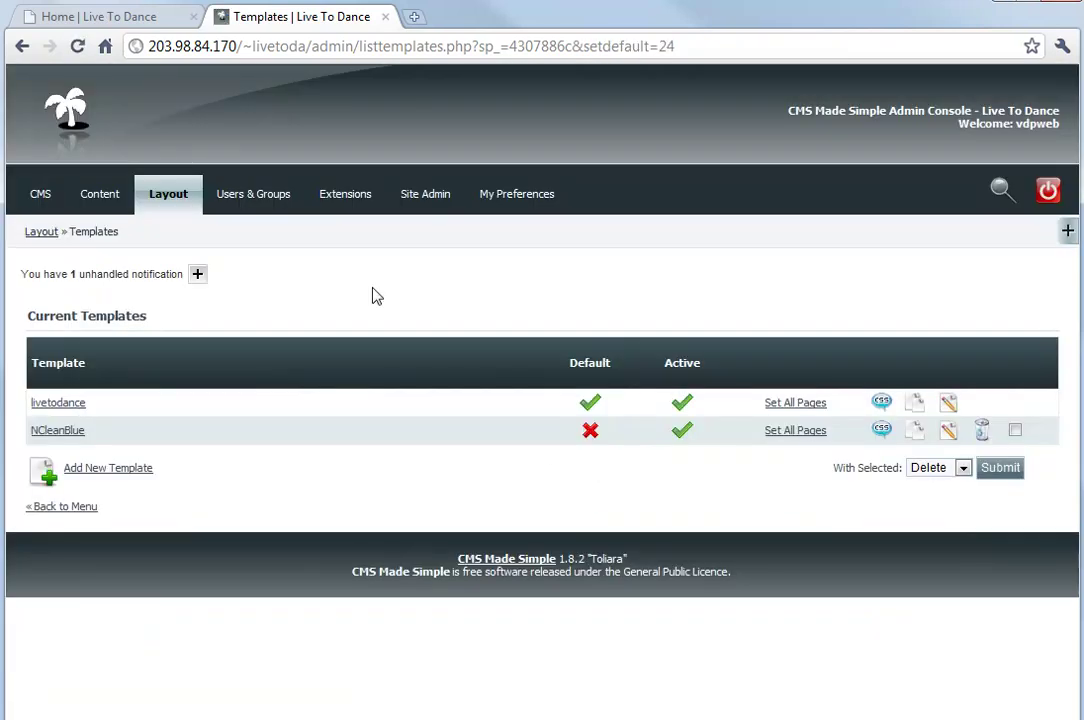
pyautogui.click(125, 17)
pyautogui.click(77, 46)
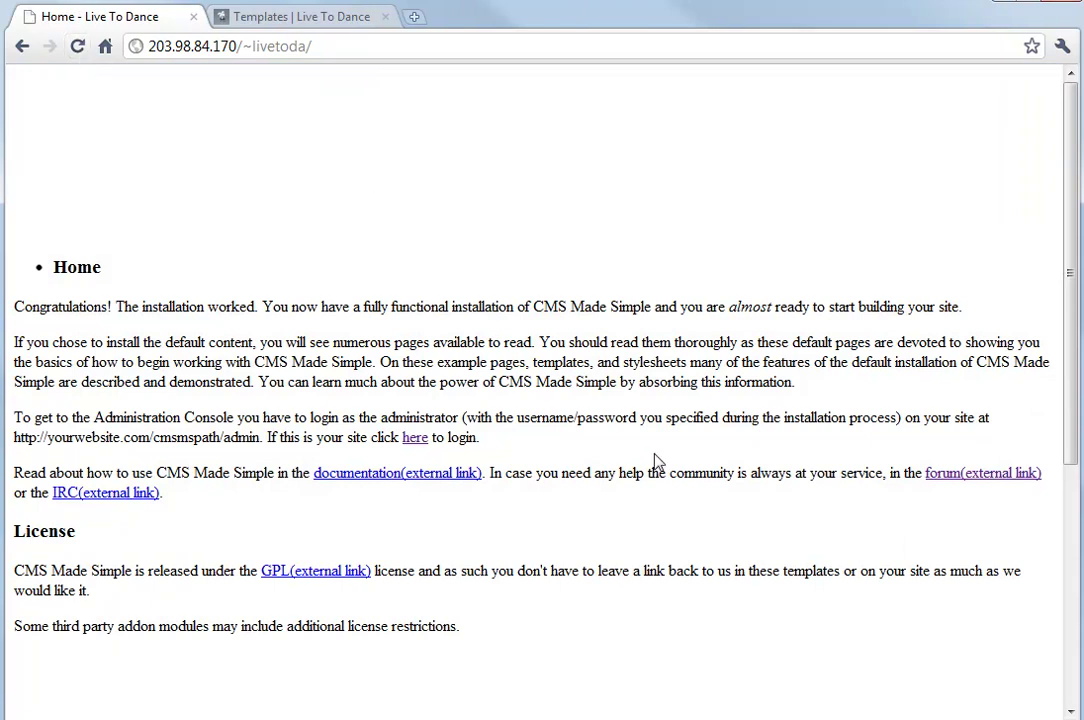
pyautogui.scroll(-5, 469, 210)
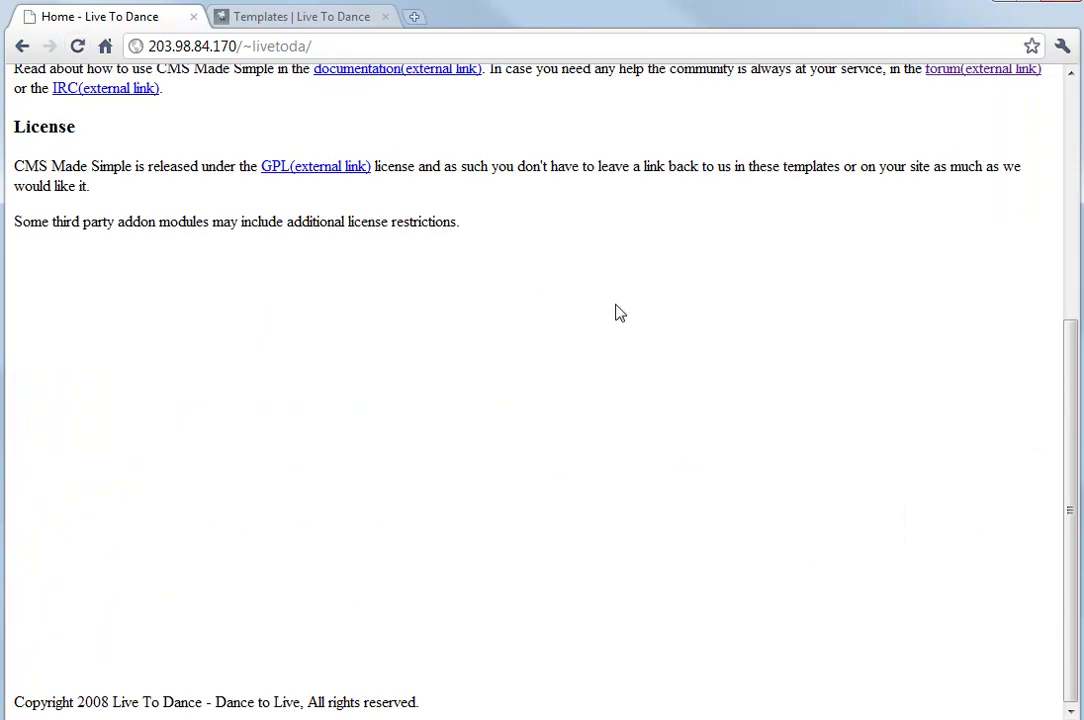
pyautogui.scroll(4, 616, 313)
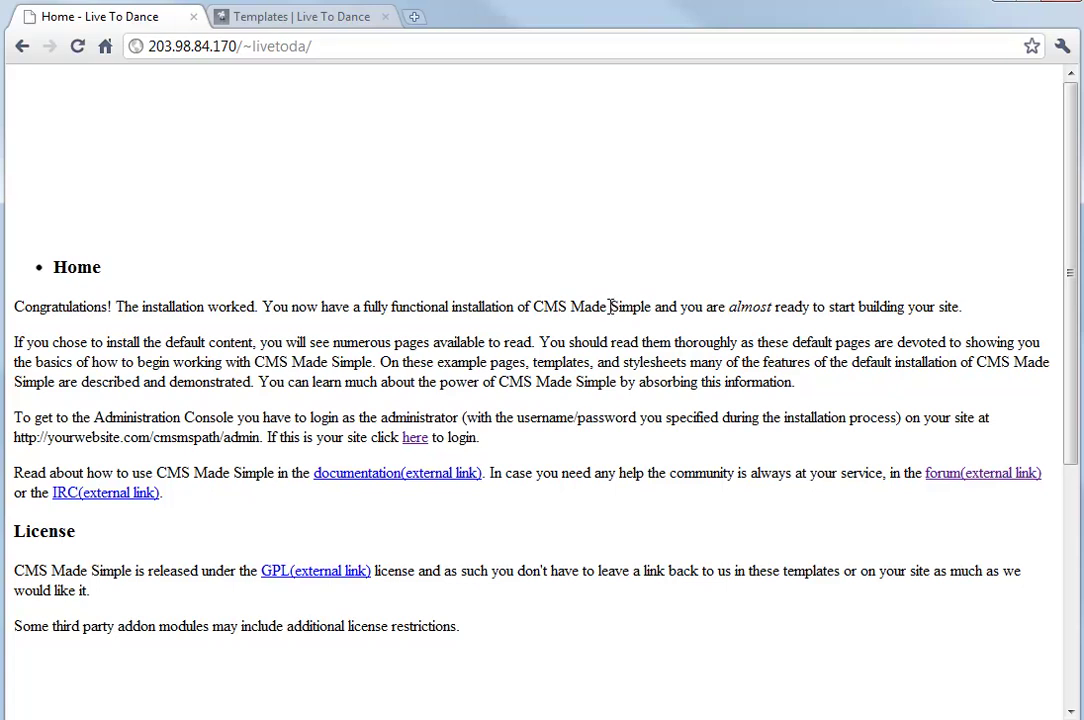
pyautogui.scroll(-4, 564, 206)
pyautogui.scroll(4, 566, 203)
# - Start a new stylesheet in the CMS admin console and name it all
pyautogui.click(301, 16)
pyautogui.moveTo(157, 196)
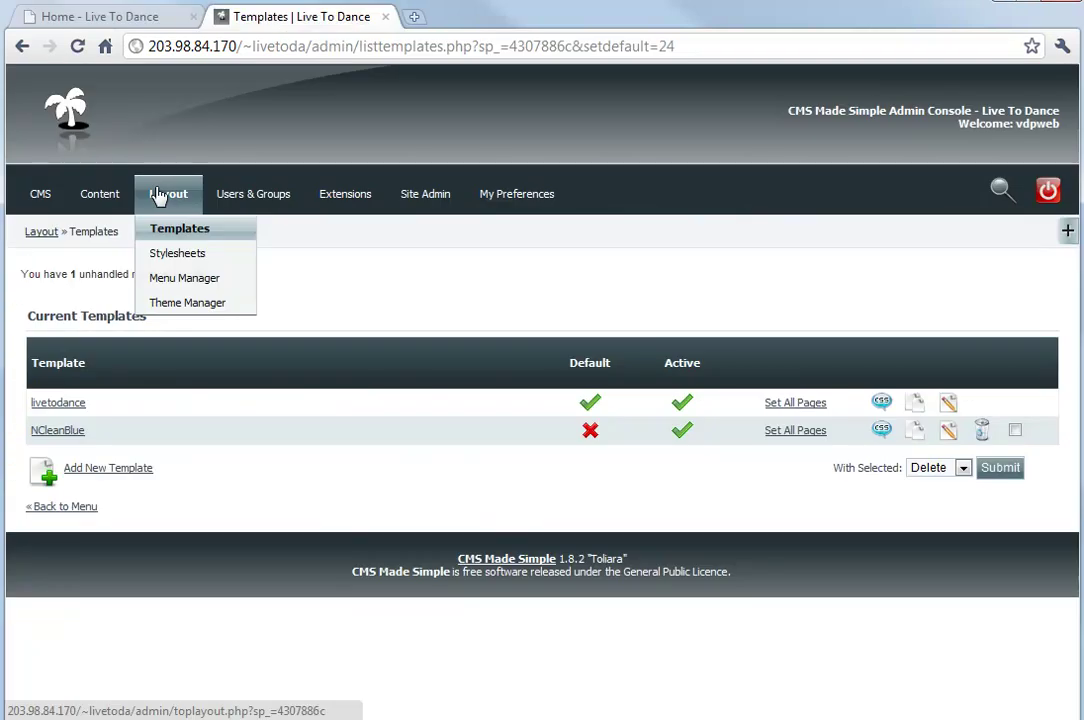
pyautogui.click(174, 257)
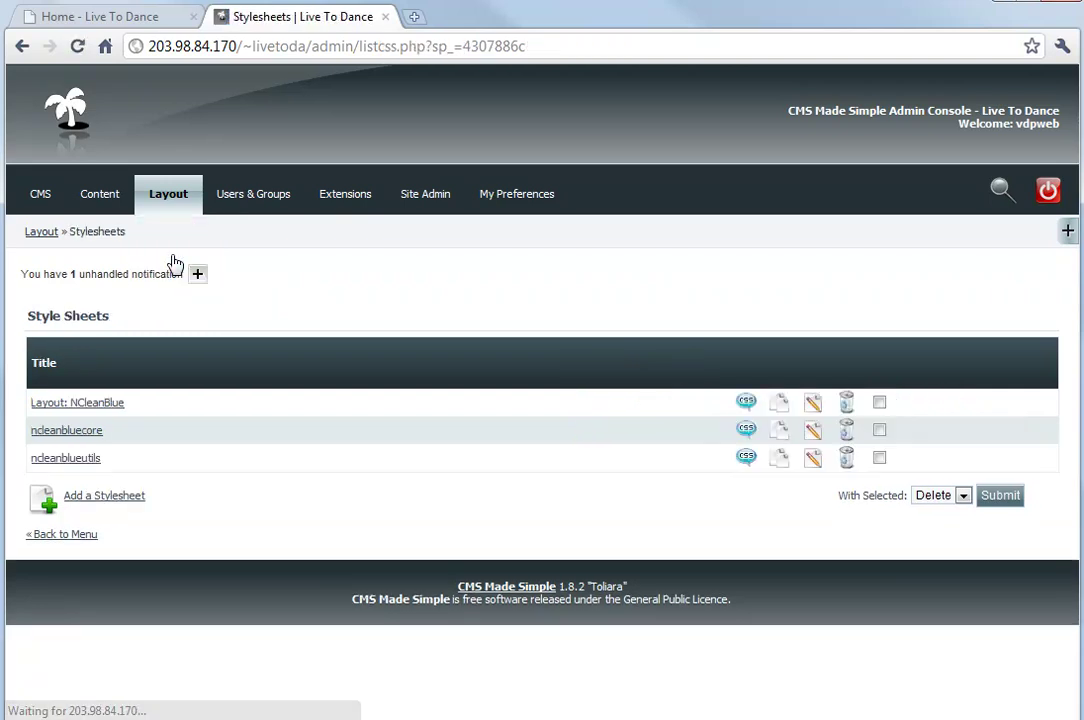
pyautogui.click(127, 500)
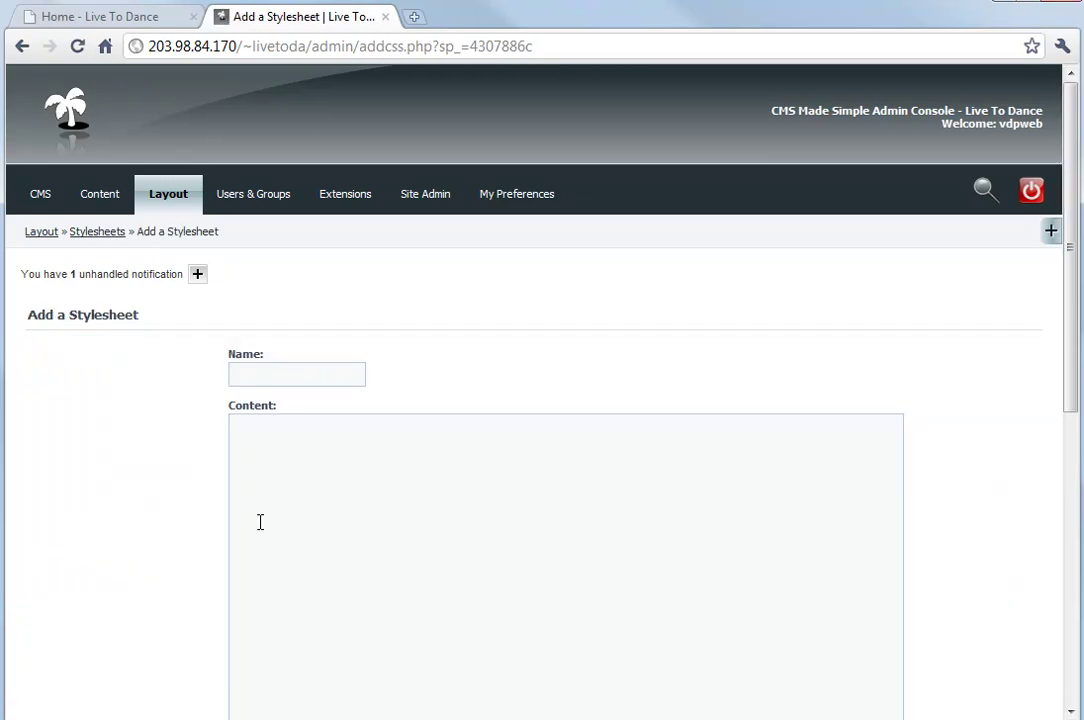
pyautogui.click(288, 372)
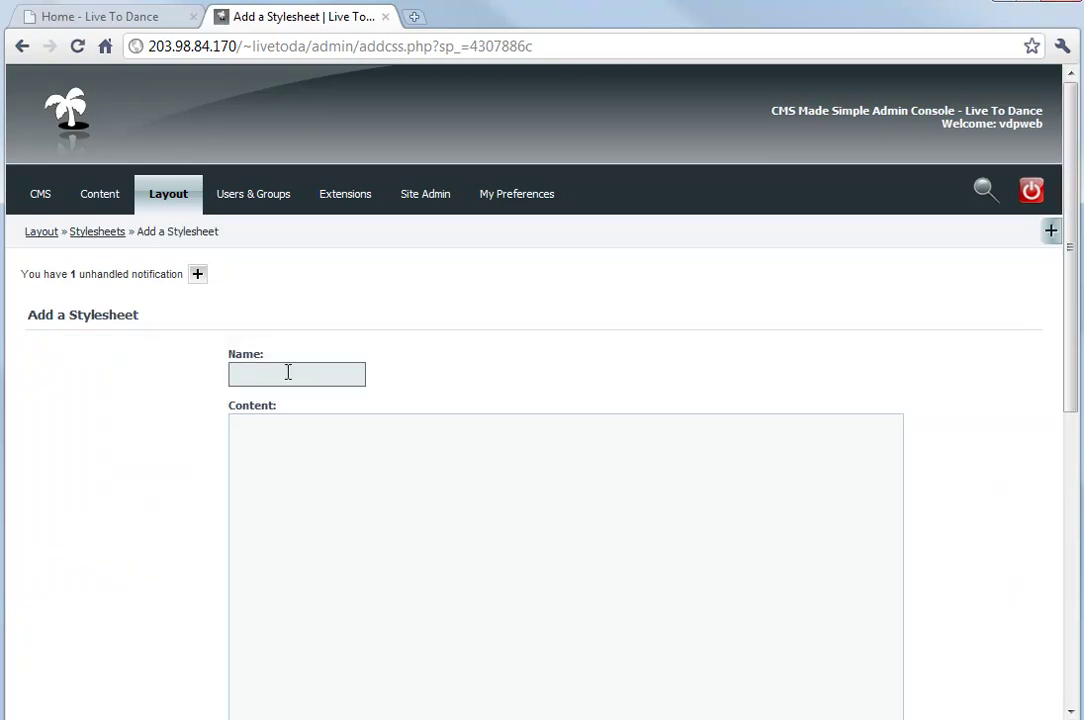
pyautogui.write('all')
pyautogui.click(506, 395)
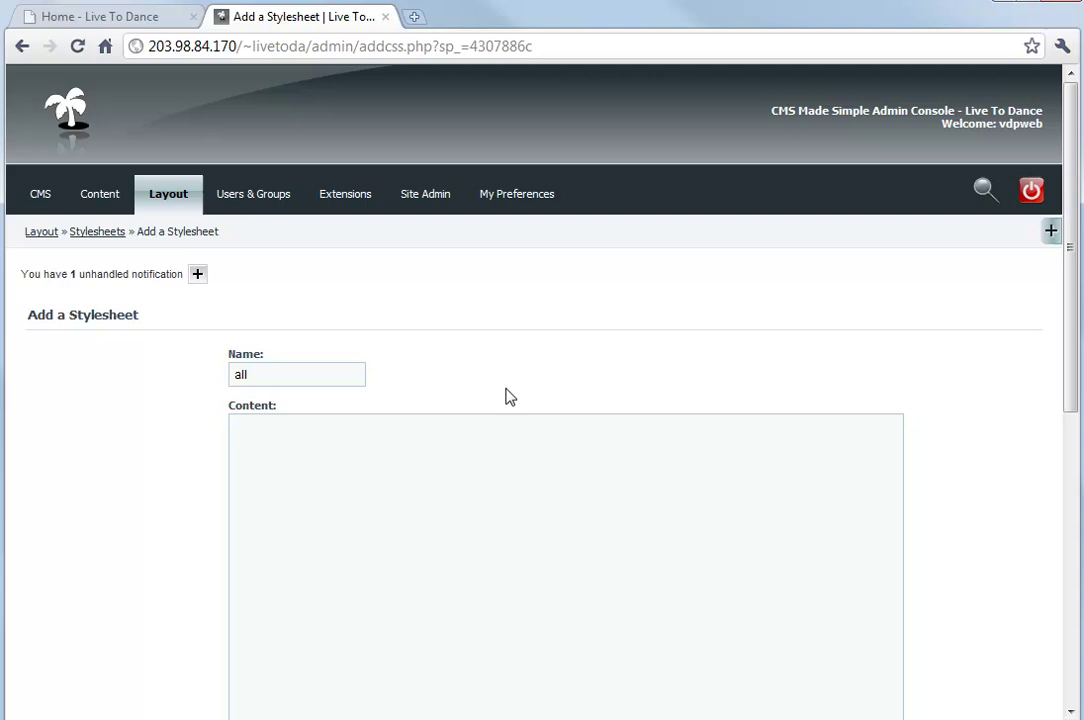
# - Open style.css from the live to dance folder in Aptana Studio and copy all of its contents
pyautogui.hotkey('alt', 'Tab')
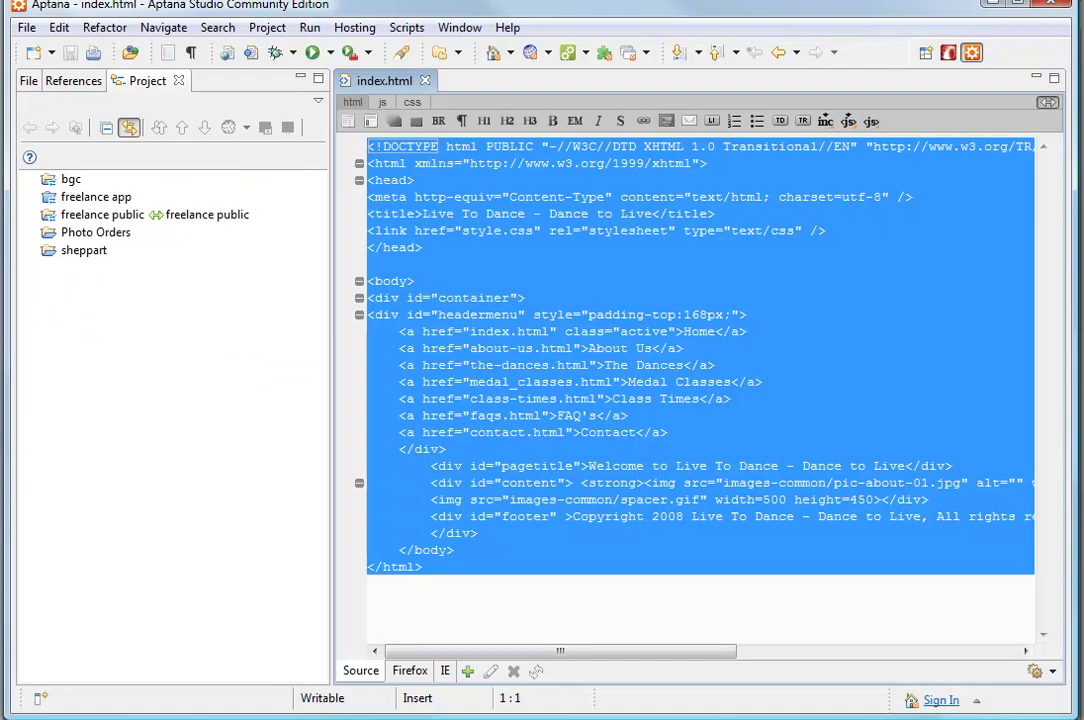
pyautogui.hotkey('alt', 'Tab')
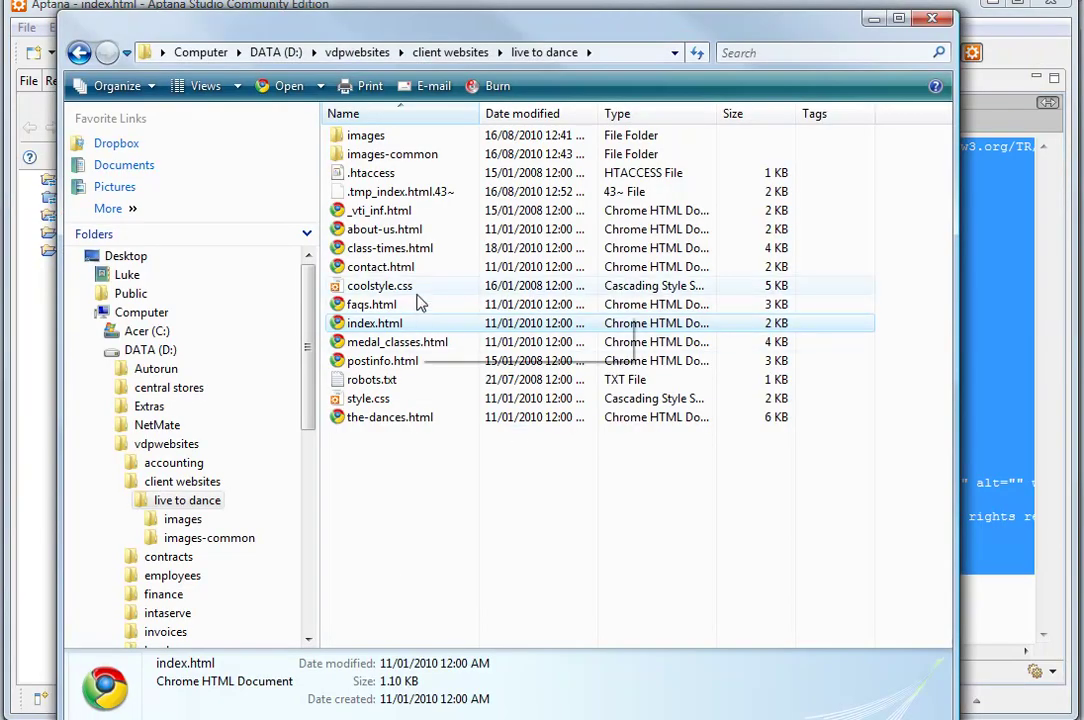
pyautogui.rightClick(430, 400)
pyautogui.click(520, 455)
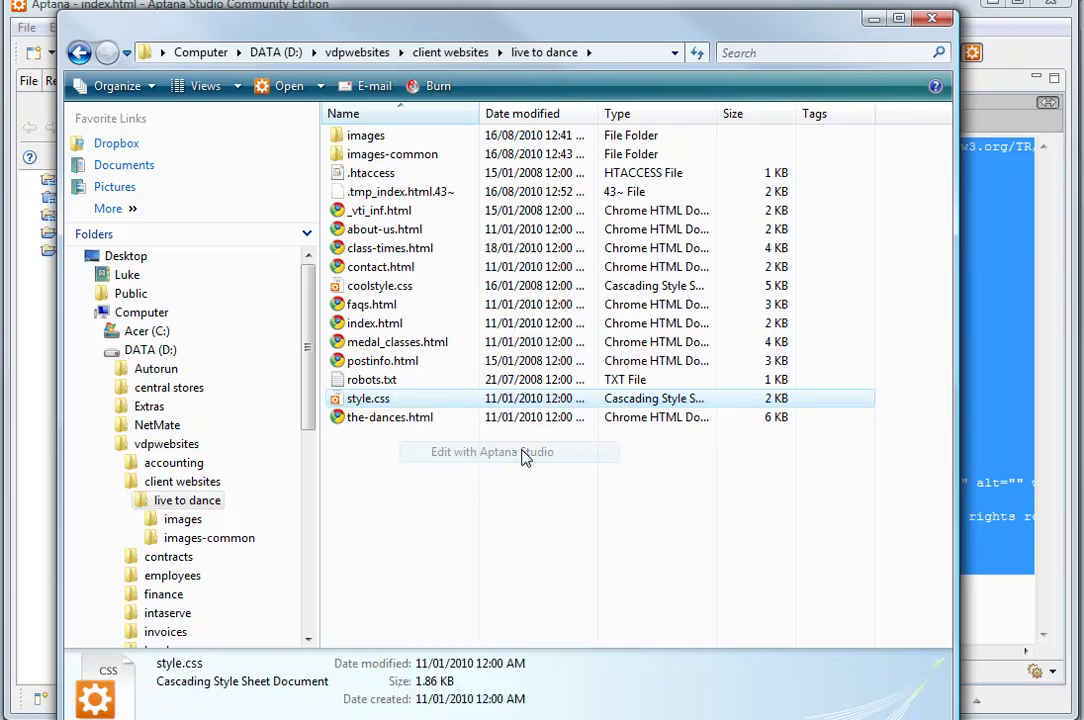
pyautogui.click(740, 314)
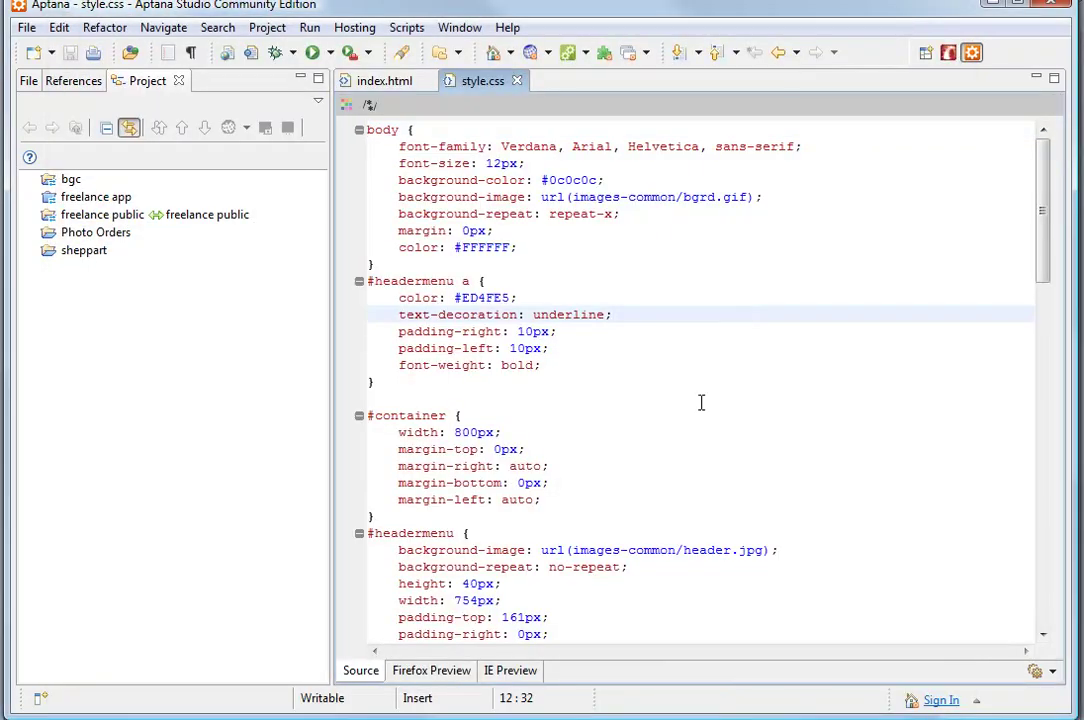
pyautogui.moveTo(1043, 247); pyautogui.dragTo(995, 152)
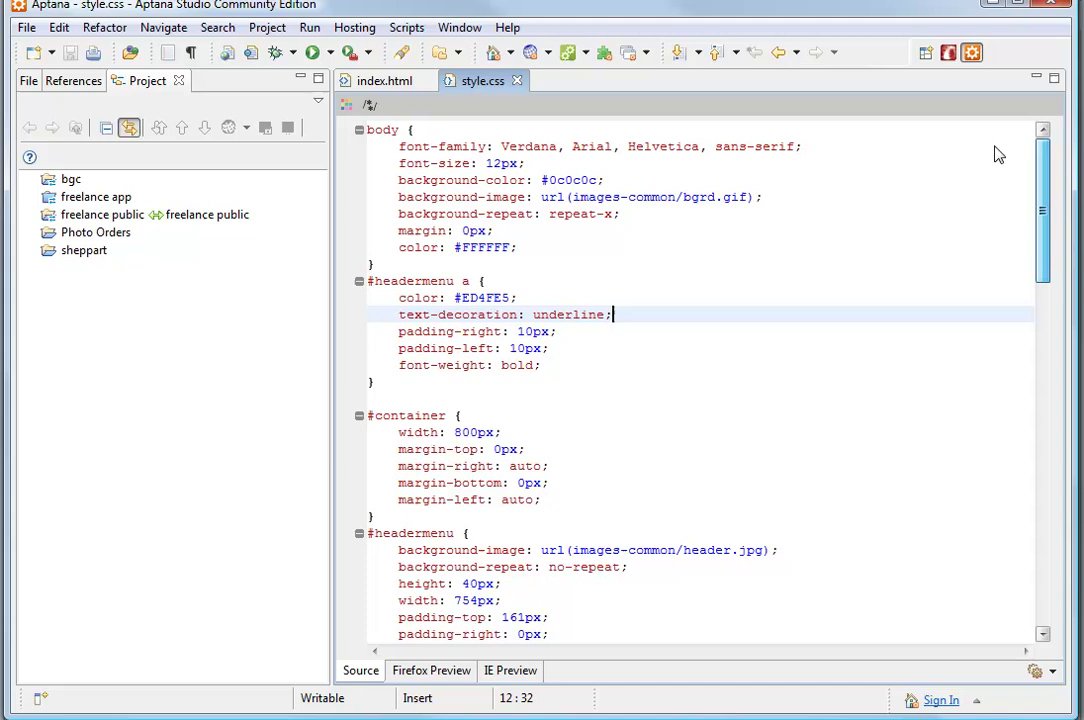
pyautogui.click(835, 278)
pyautogui.hotkey('ctrl', 'a')
# - Switch back to Chrome, paste the style.css rules into the new stylesheet's content and look through them
pyautogui.hotkey('alt', 'Tab')
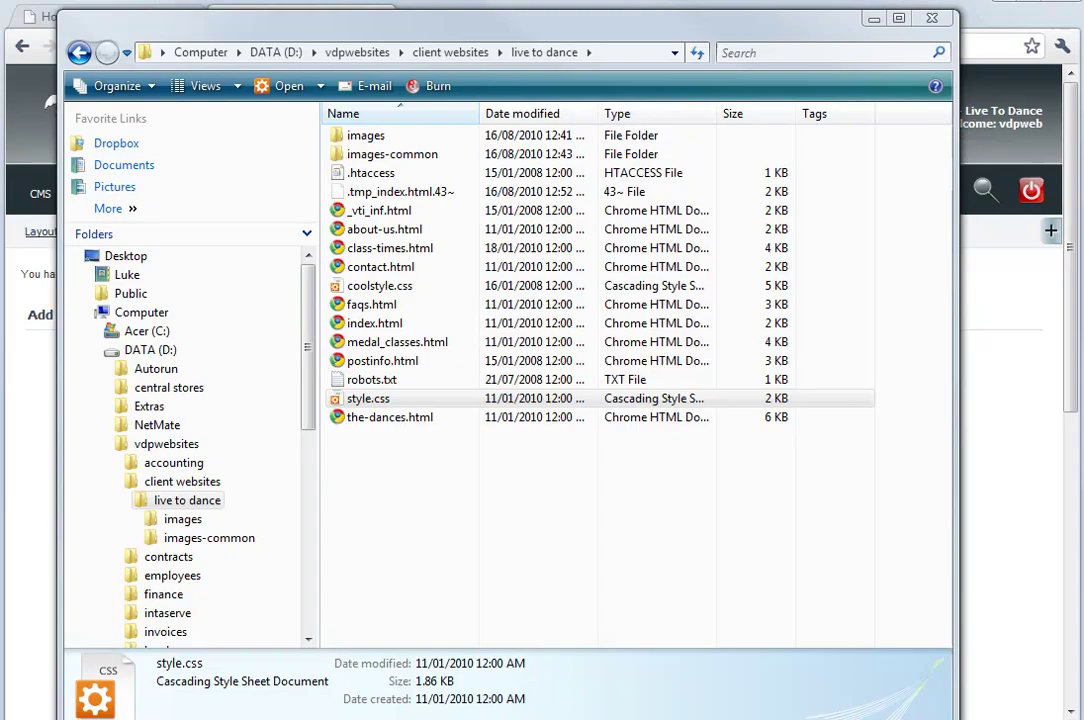
pyautogui.click(24, 501)
pyautogui.click(581, 455)
pyautogui.hotkey('ctrl', 'v')
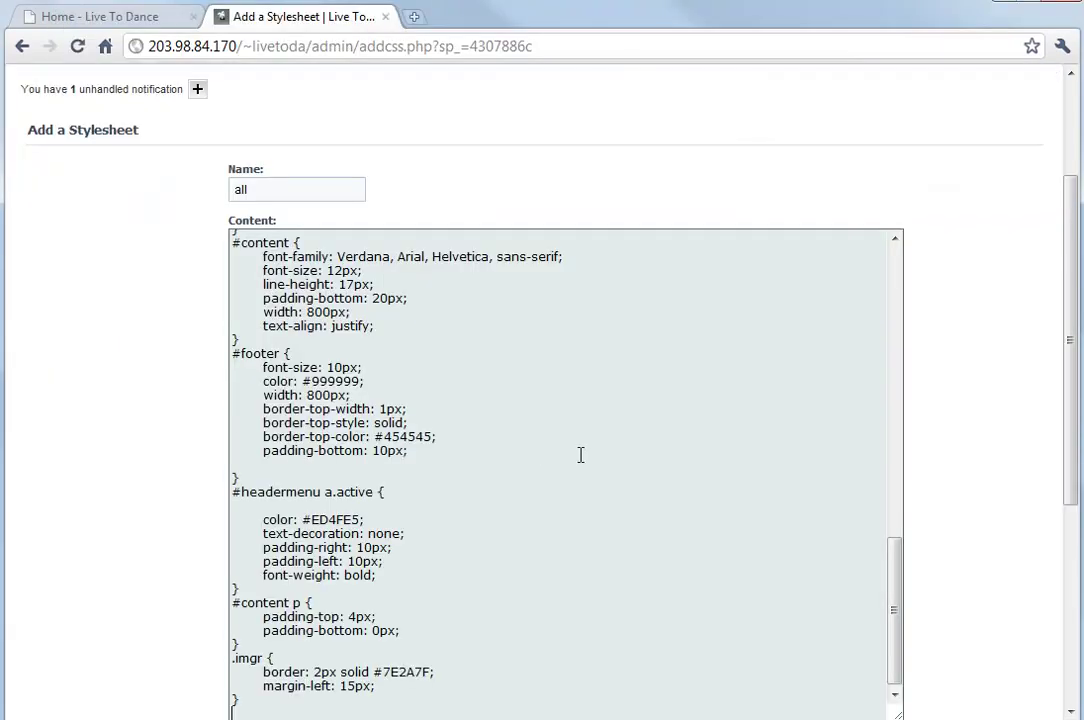
pyautogui.scroll(-3, 580, 463)
pyautogui.scroll(12, 612, 426)
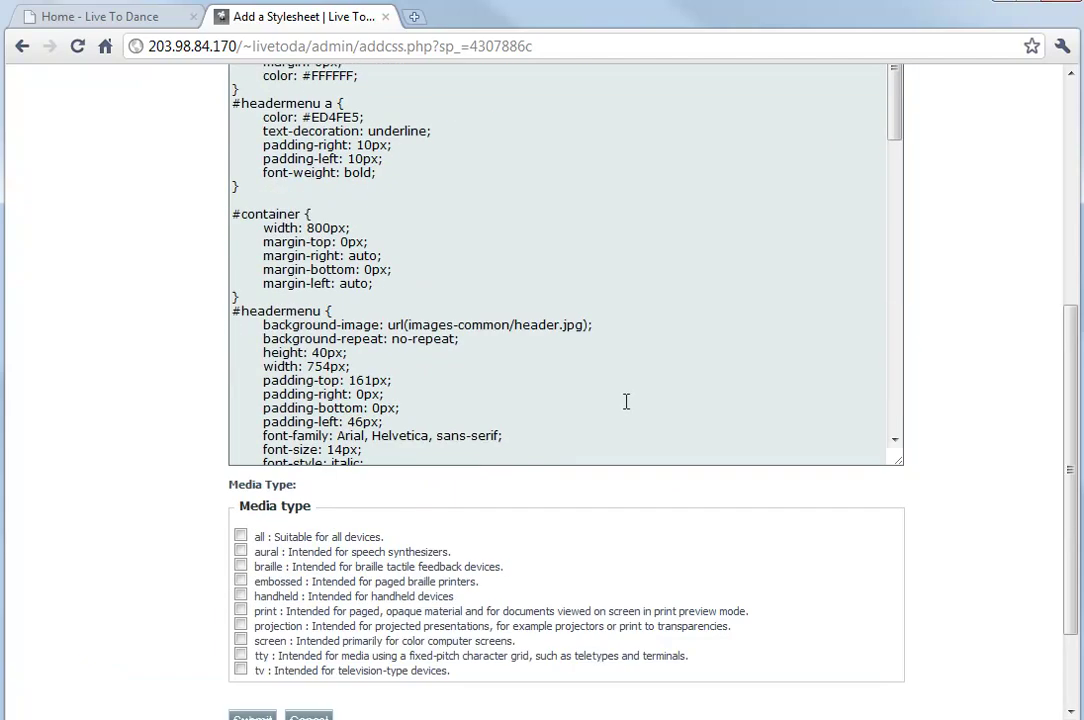
pyautogui.scroll(-2, 700, 505)
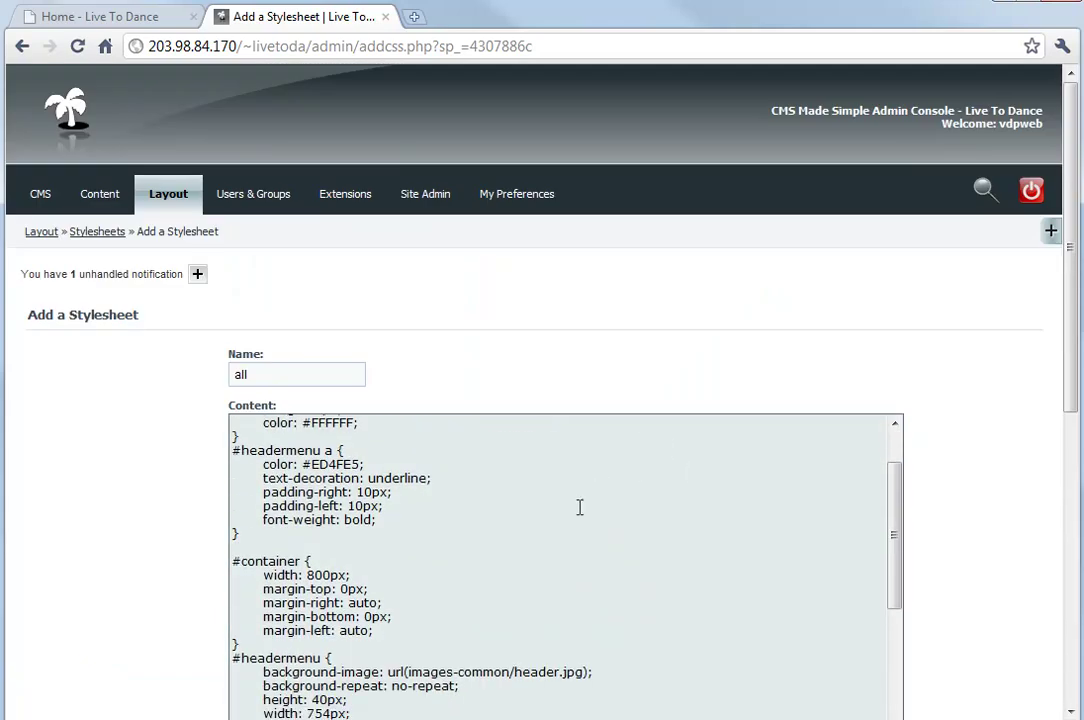
pyautogui.scroll(2, 581, 508)
pyautogui.scroll(-10, 813, 484)
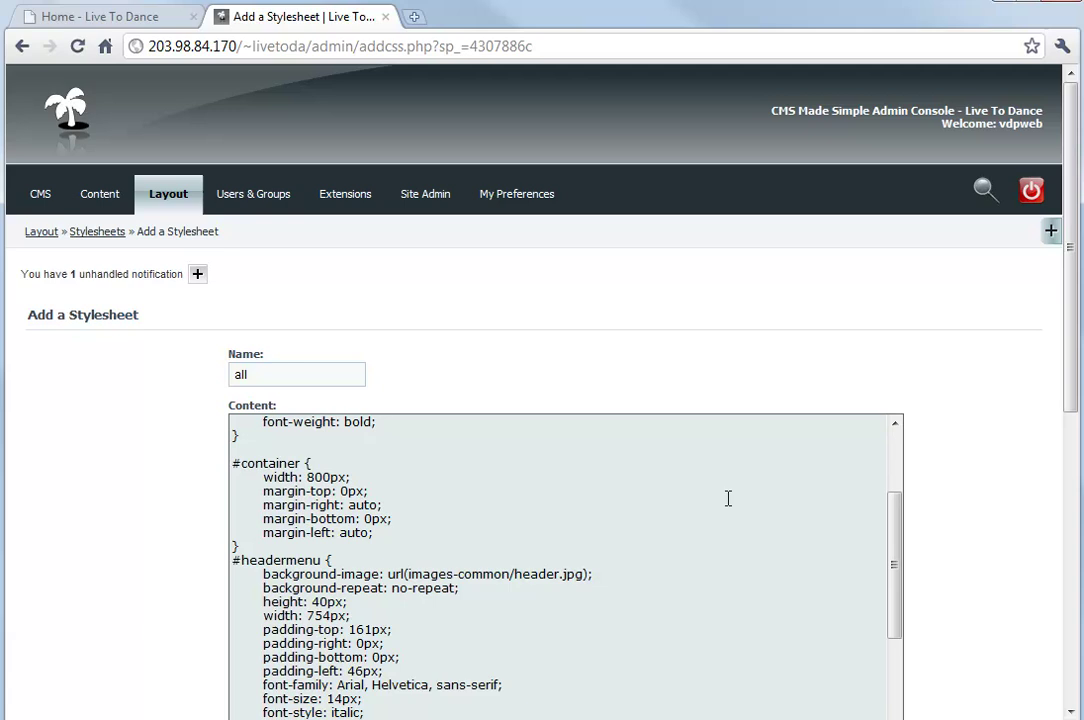
# - Set the stylesheet's media type to all and submit it
pyautogui.scroll(-4, 803, 508)
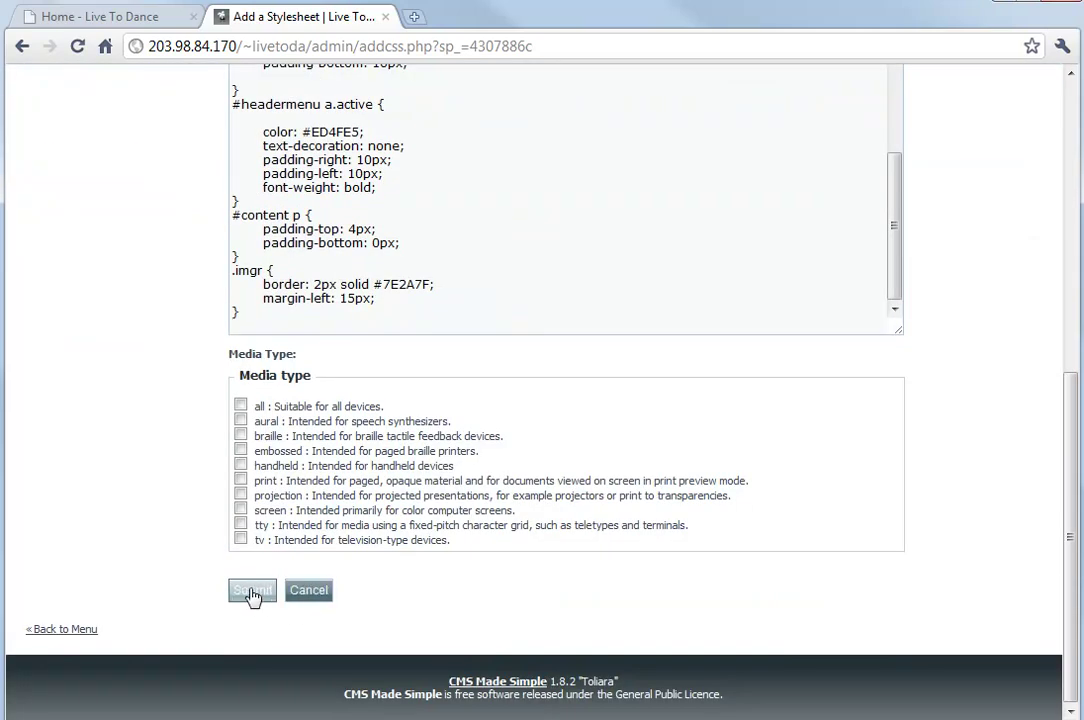
pyautogui.click(240, 404)
pyautogui.click(252, 590)
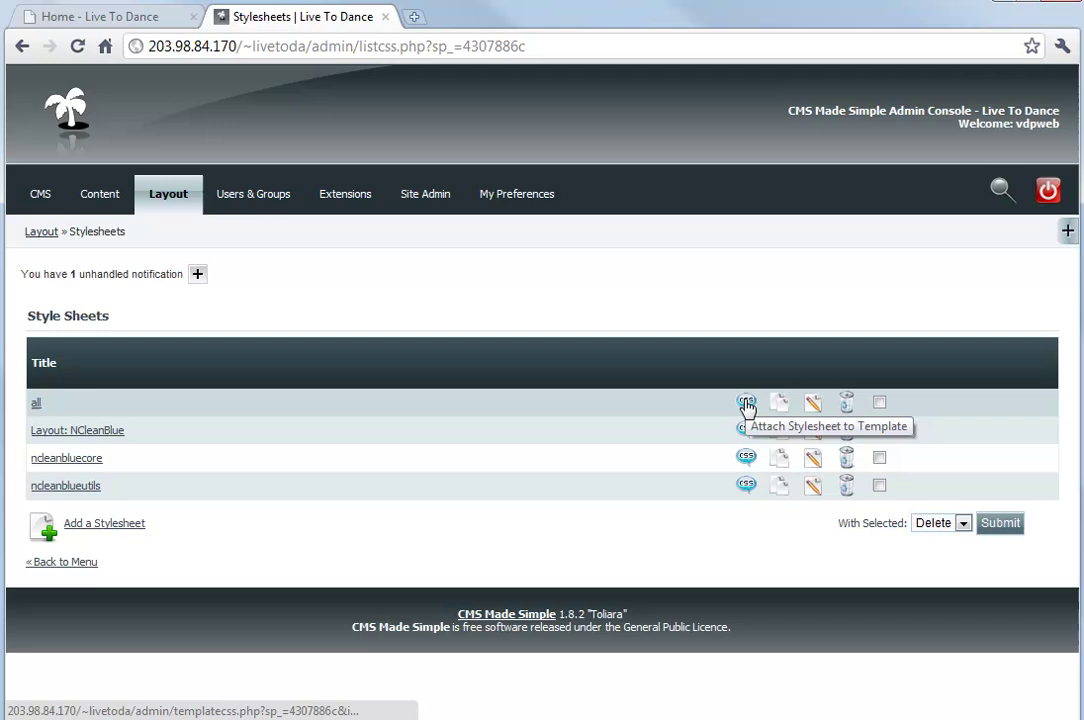
# - Attach the all stylesheet to the livetodance template and reload the home page to check the styling
pyautogui.click(746, 403)
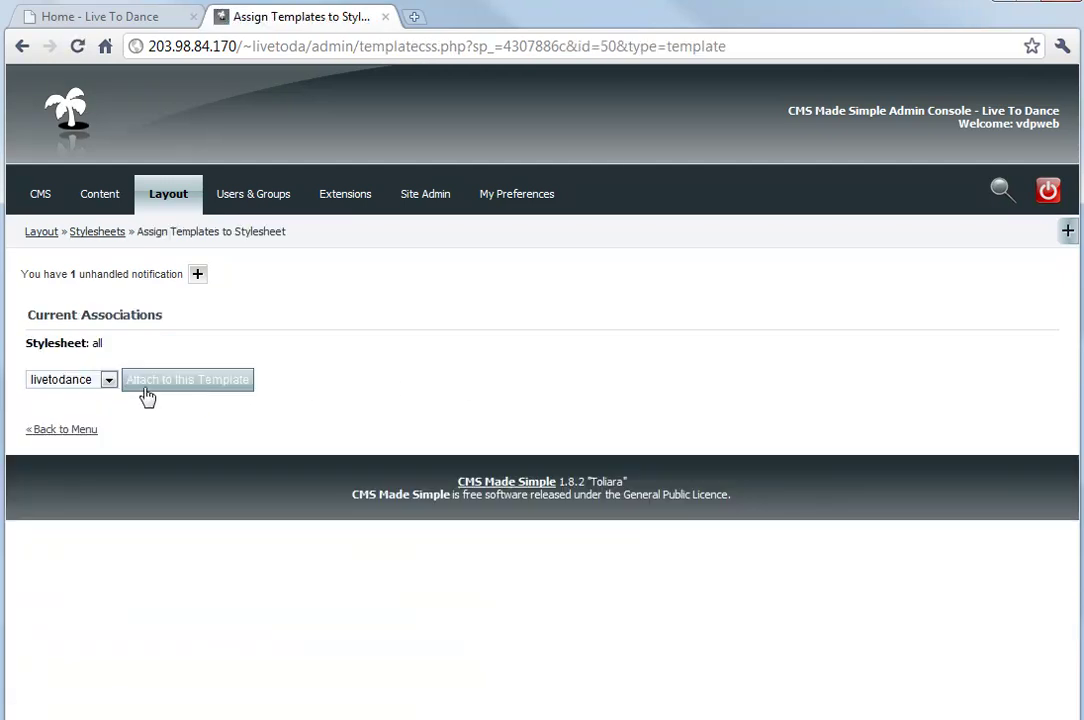
pyautogui.click(165, 385)
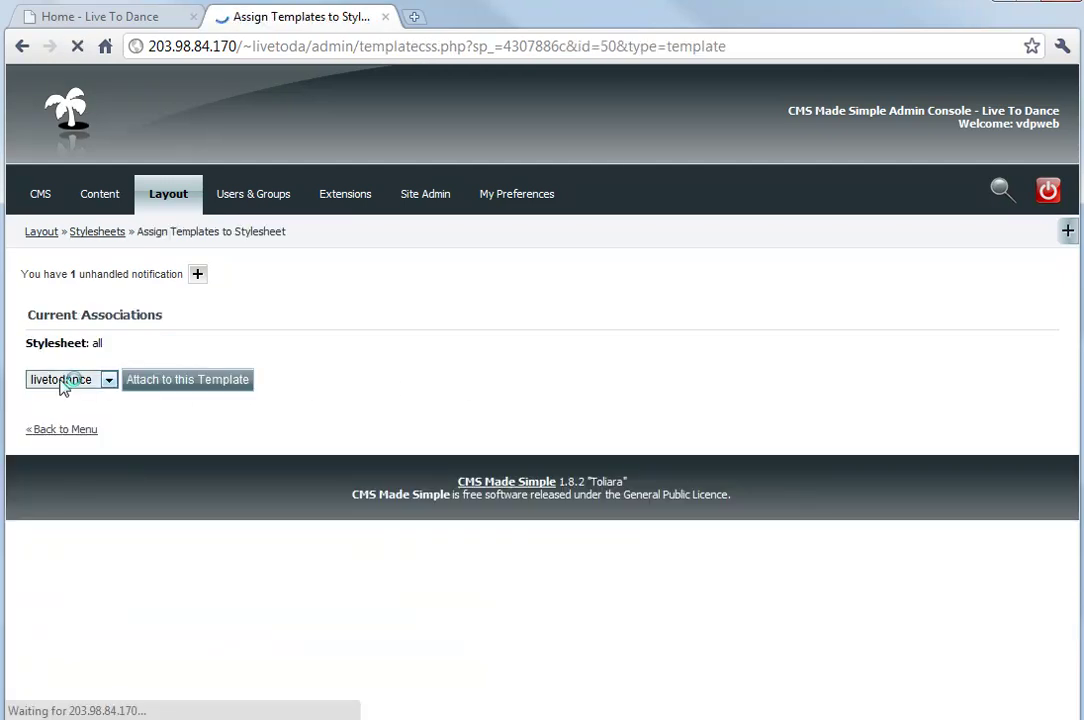
pyautogui.click(192, 16)
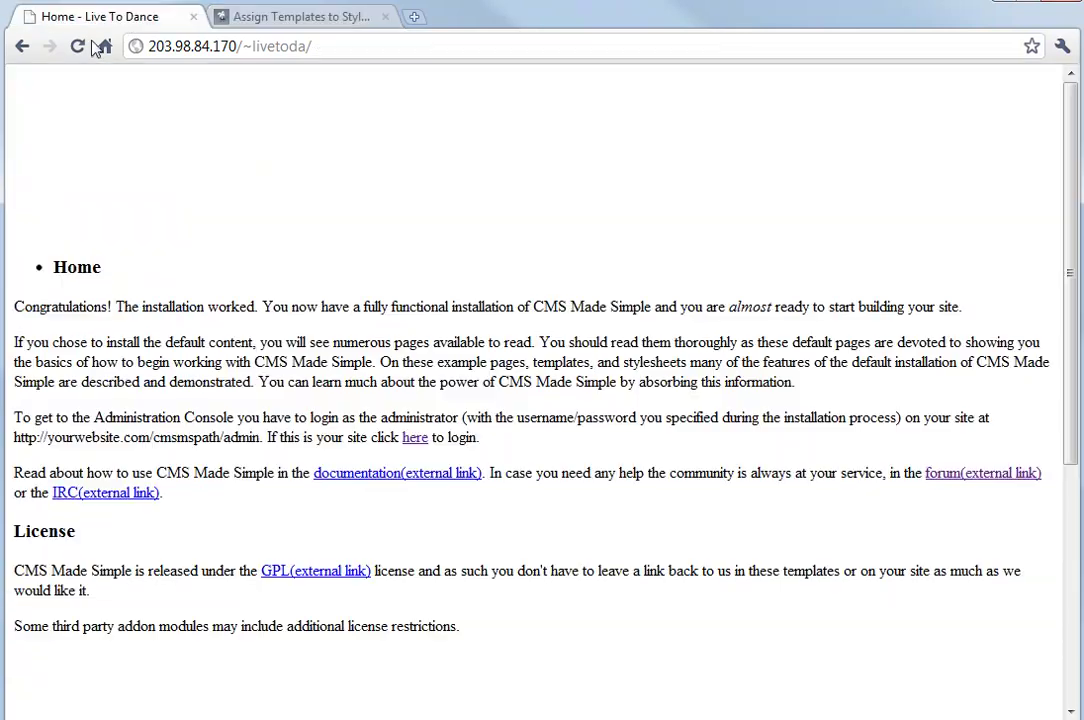
pyautogui.click(79, 45)
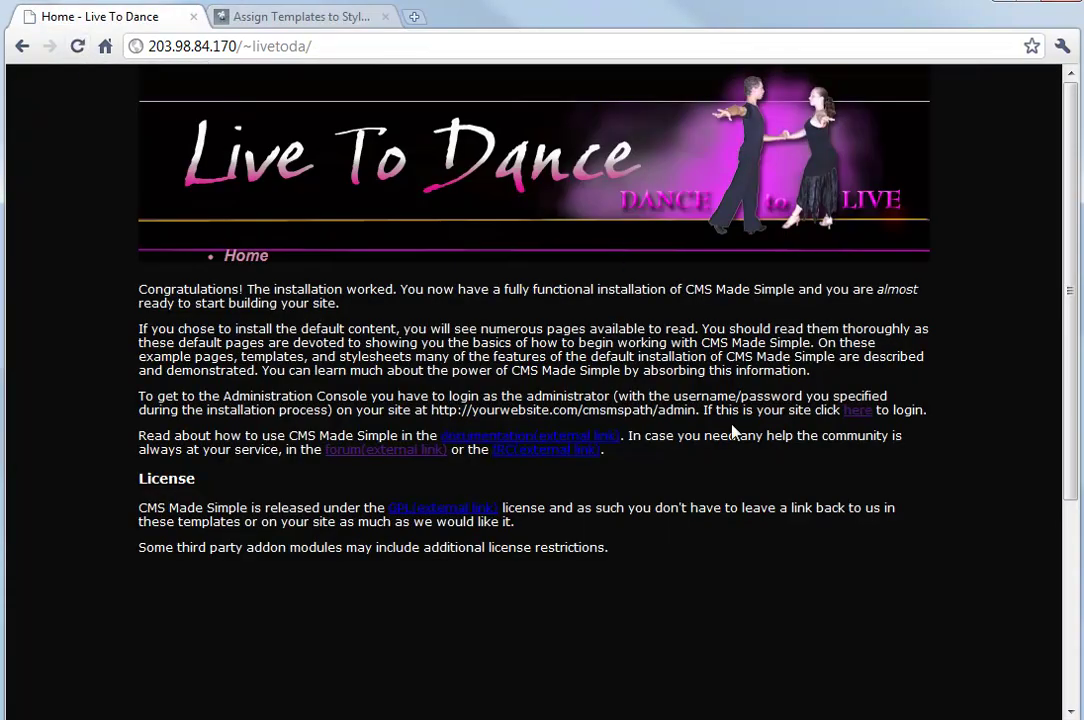
pyautogui.scroll(-3, 757, 455)
pyautogui.scroll(-5, 758, 458)
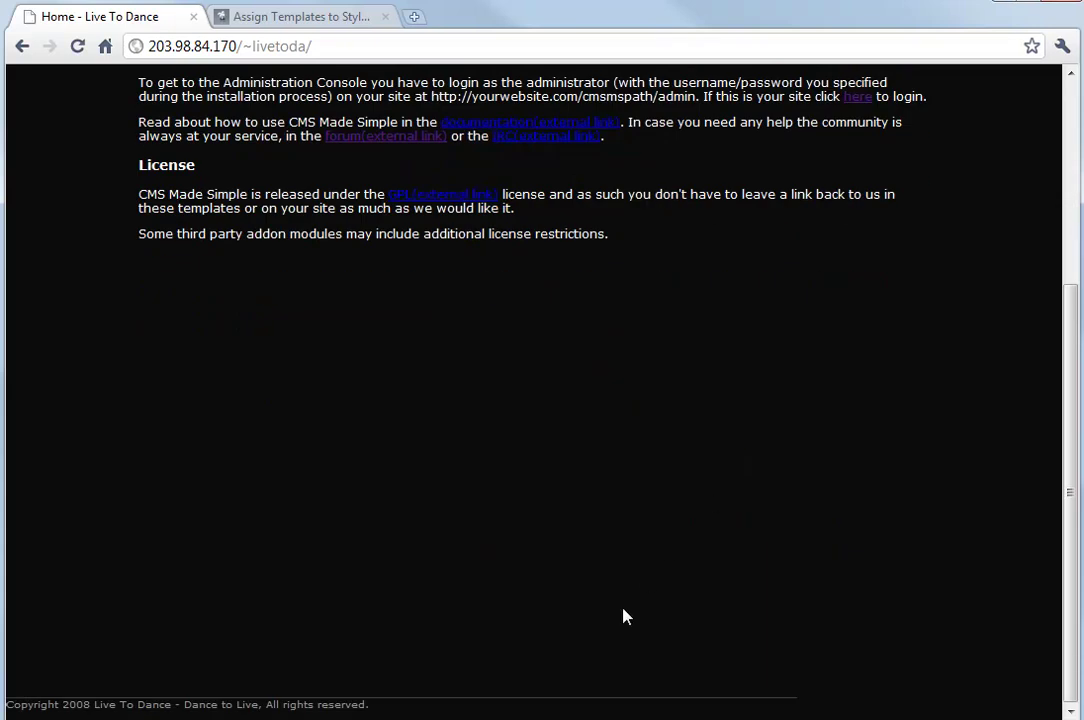
pyautogui.scroll(5, 620, 616)
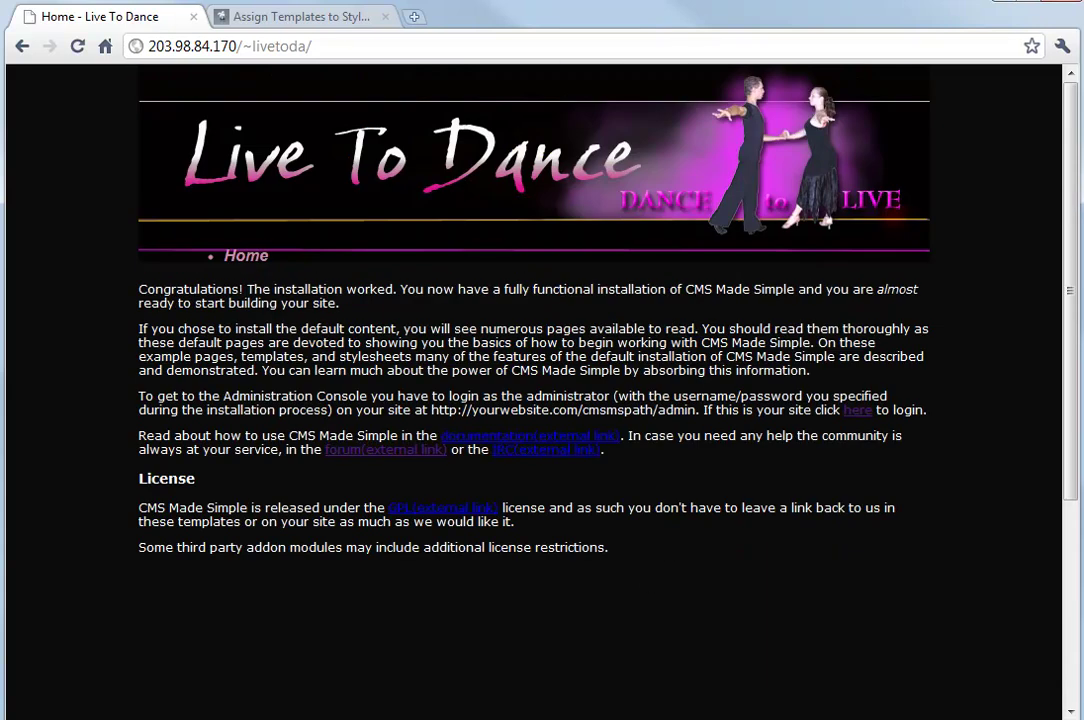
# - Return to the admin console and start adding a new content page from the pages list
pyautogui.click(295, 27)
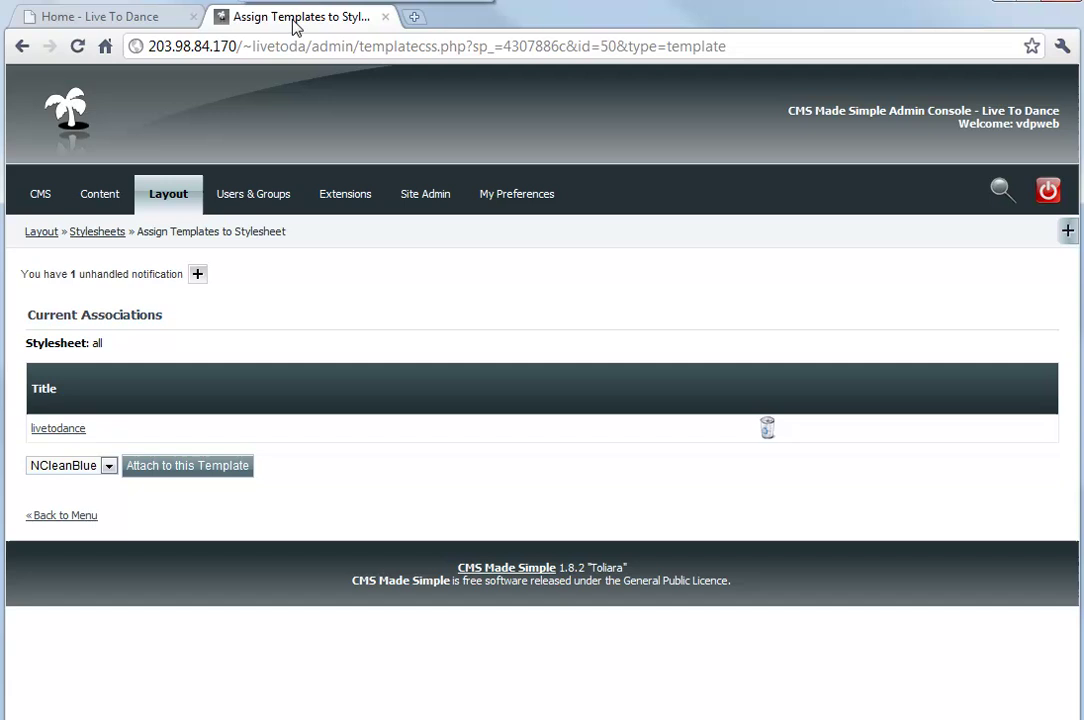
pyautogui.moveTo(128, 201)
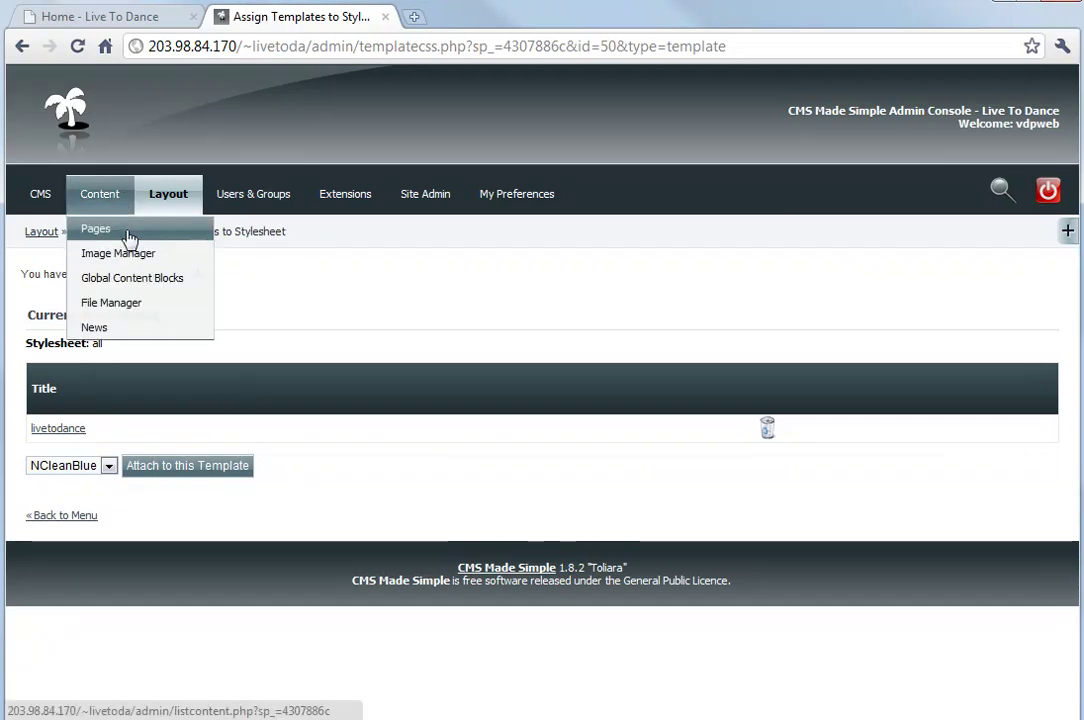
pyautogui.click(123, 235)
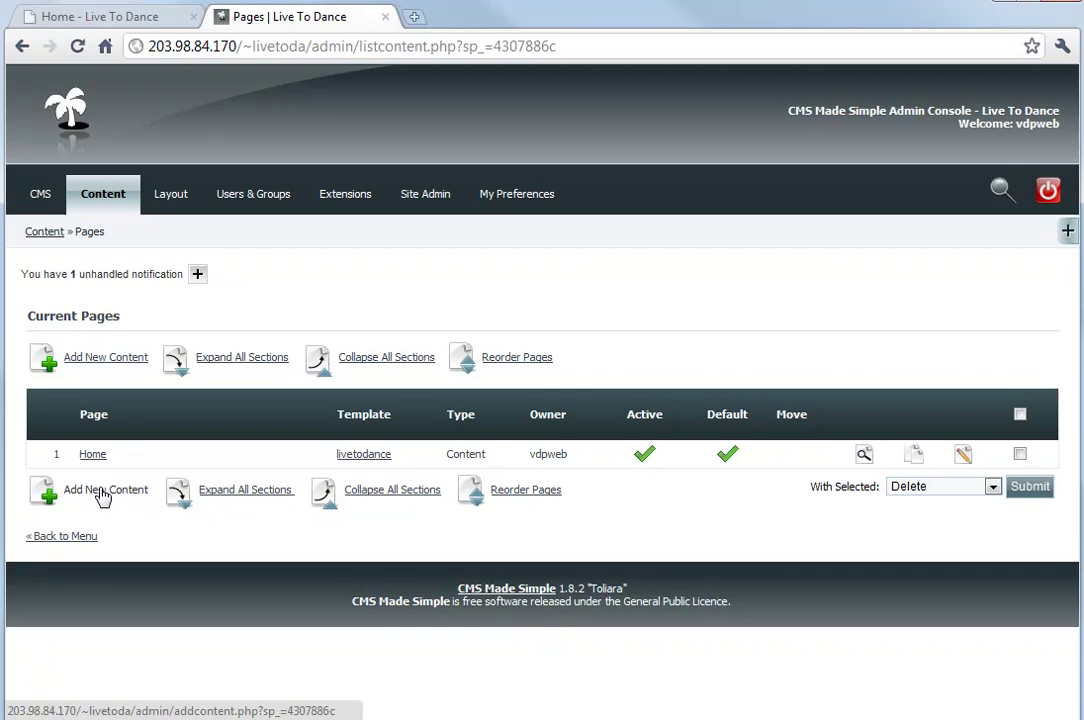
pyautogui.click(104, 491)
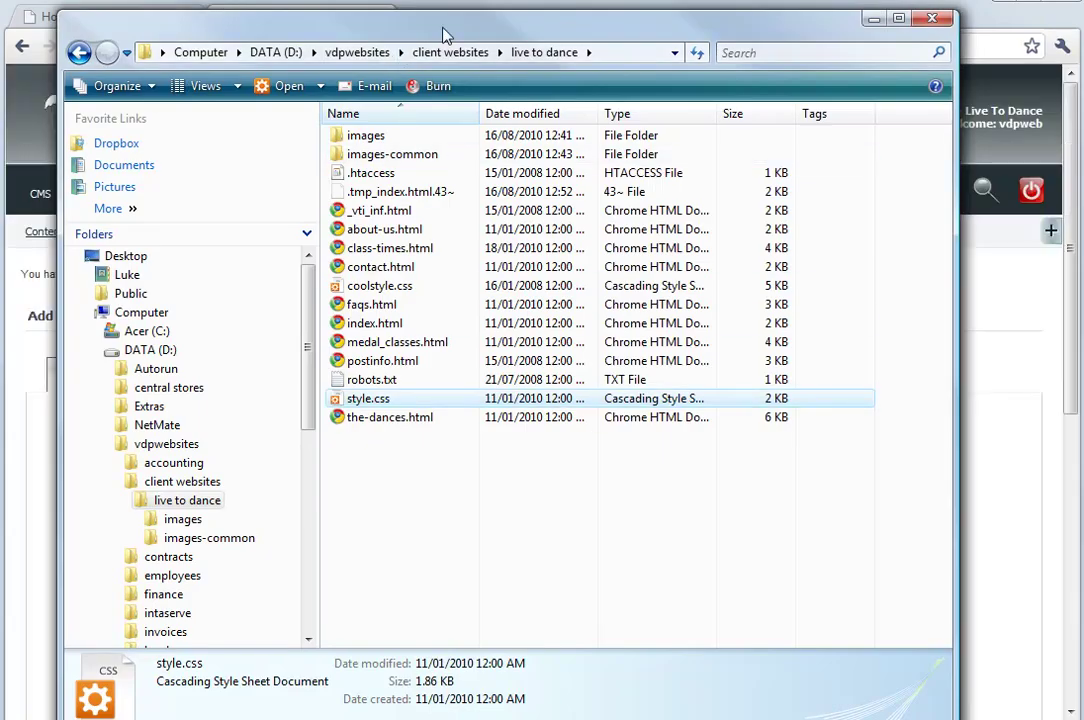
# - Switch to the live to dance folder in the file explorer and open about-us.html for editing in Aptana
pyautogui.moveTo(445, 35); pyautogui.dragTo(491, 39)
pyautogui.click(436, 330)
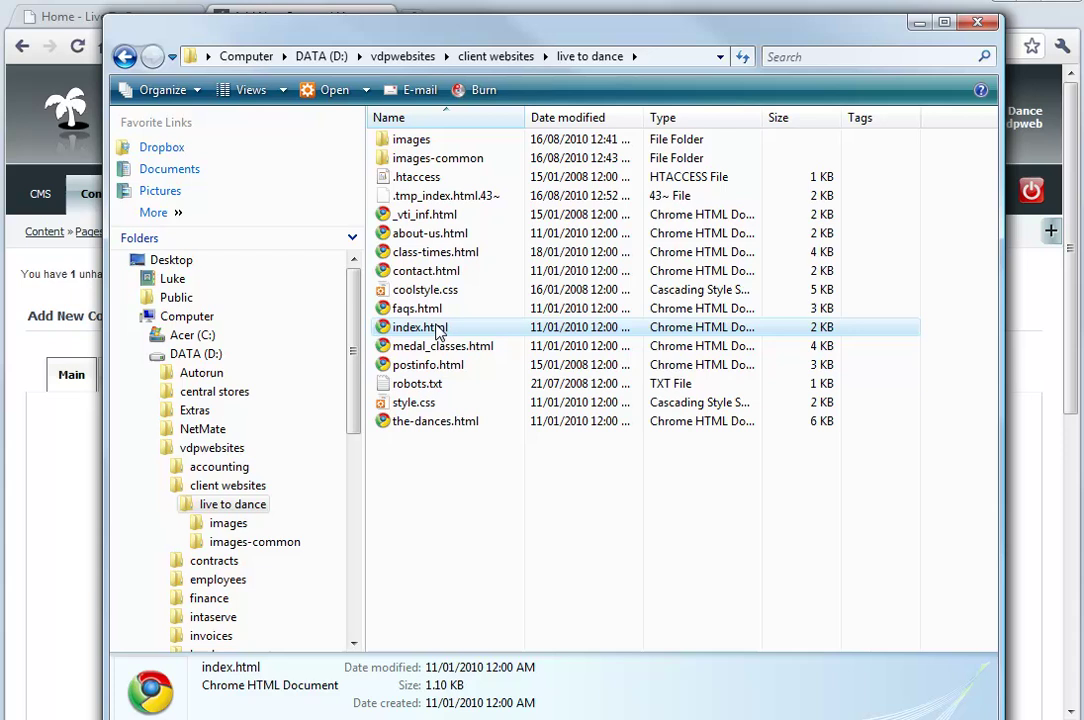
pyautogui.click(436, 235)
pyautogui.rightClick(436, 236)
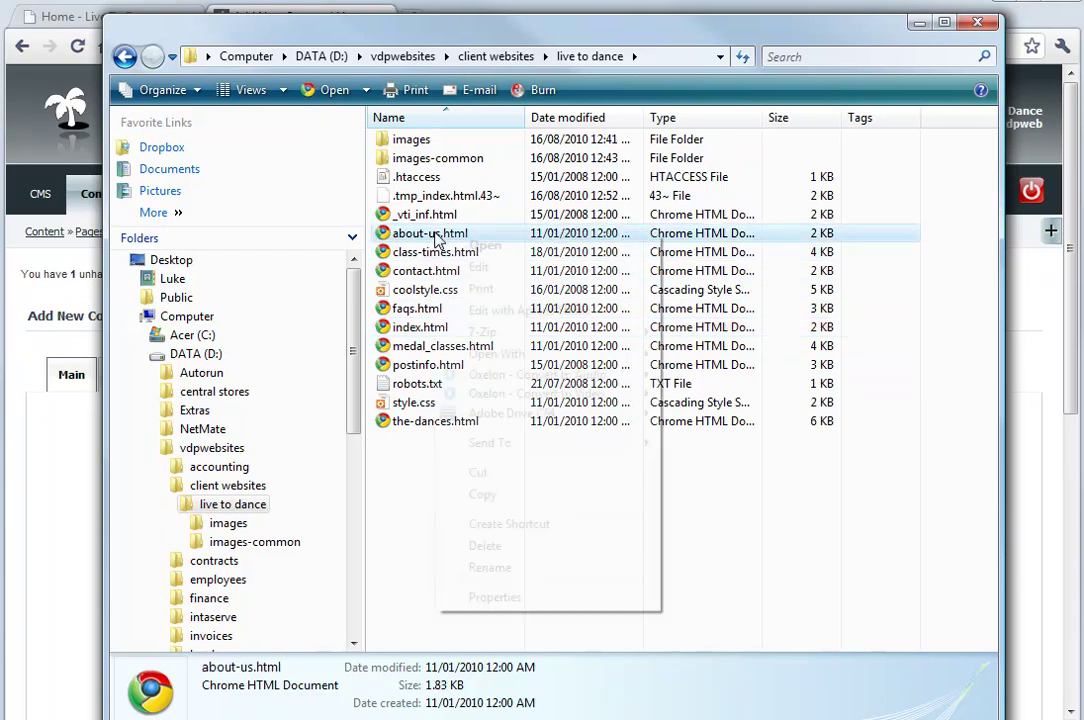
pyautogui.click(530, 311)
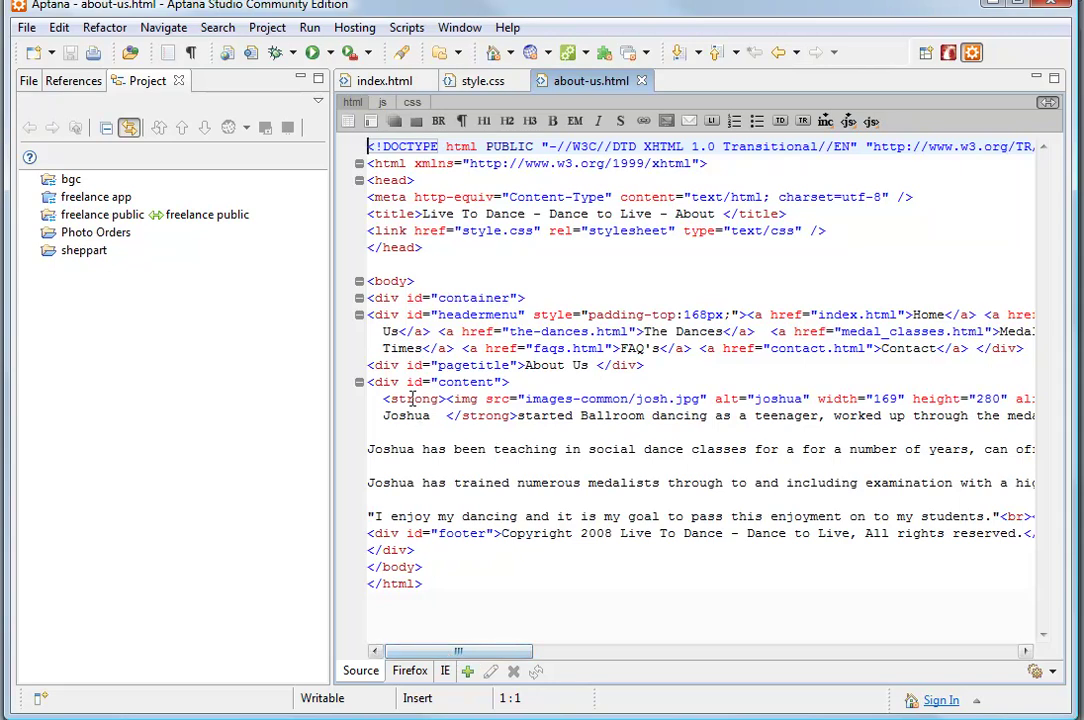
# - Copy about-us.html's pagetitle and content markup, switch back to Chrome and paste it into the new page's content with WYSIWYG turned off
pyautogui.moveTo(369, 366); pyautogui.dragTo(370, 533)
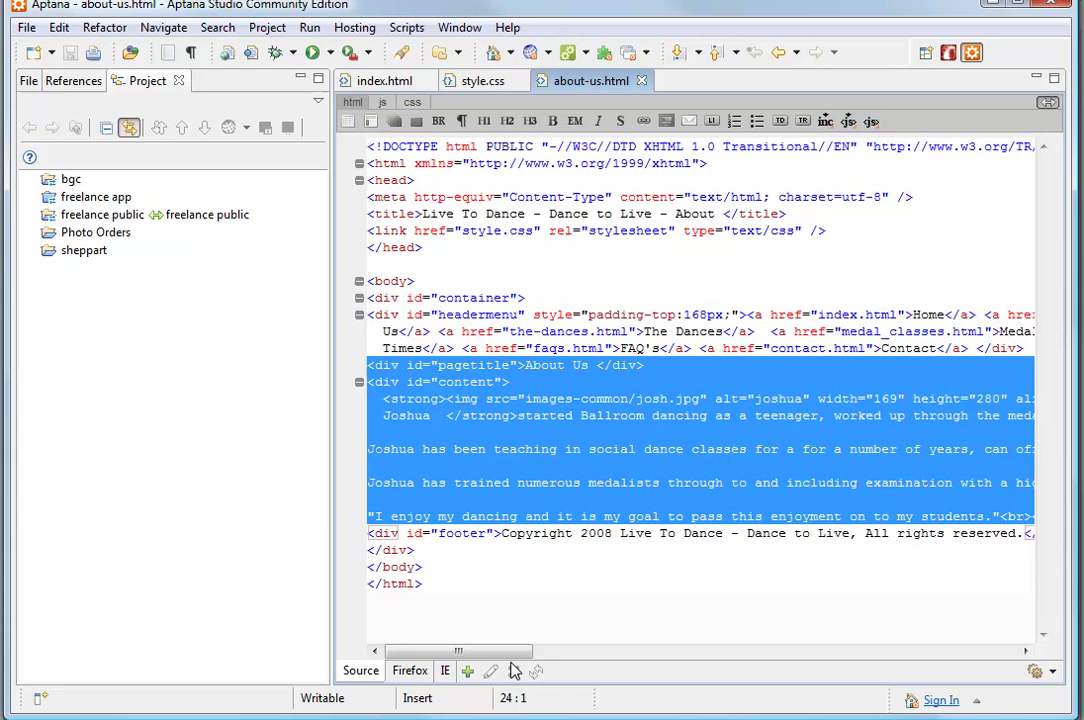
pyautogui.moveTo(515, 652); pyautogui.dragTo(455, 657)
pyautogui.click(993, 4)
pyautogui.click(76, 536)
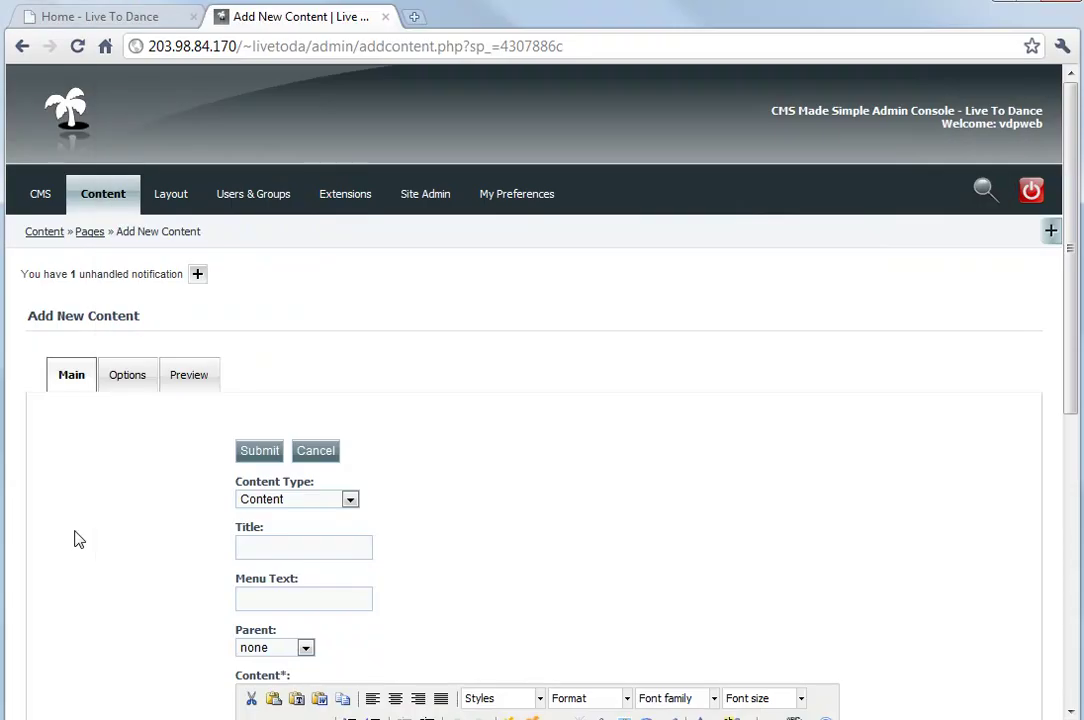
pyautogui.scroll(-1, 380, 450)
pyautogui.scroll(-3, 380, 450)
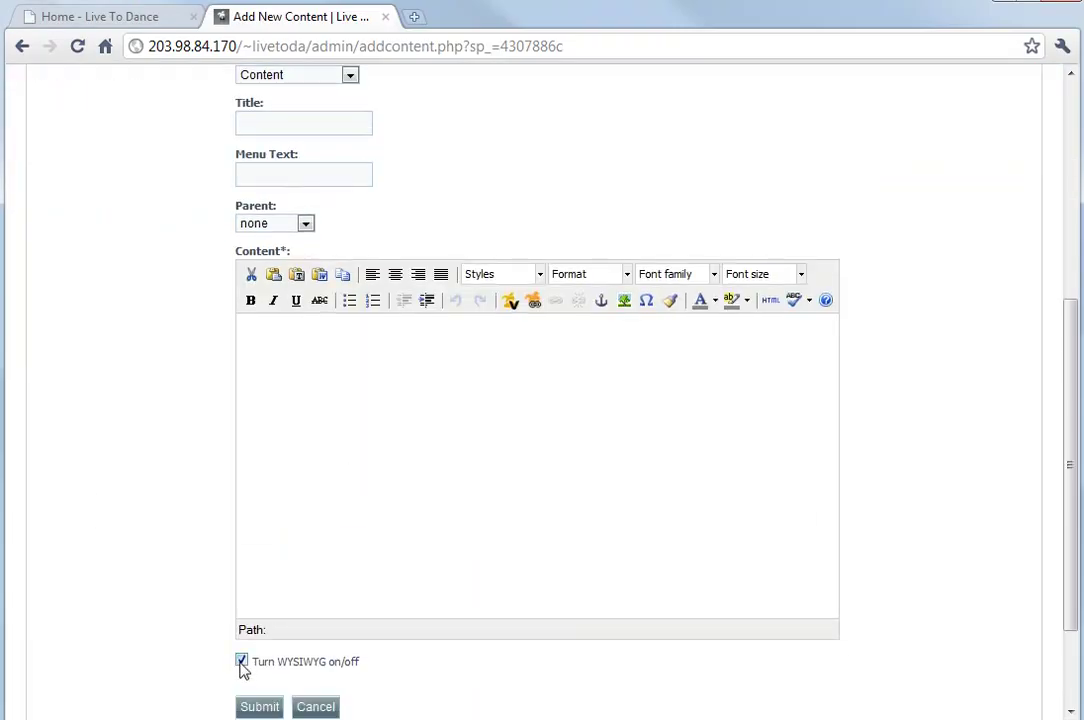
pyautogui.click(241, 661)
pyautogui.hotkey('ctrl', 'a')
pyautogui.hotkey('ctrl', 'v')
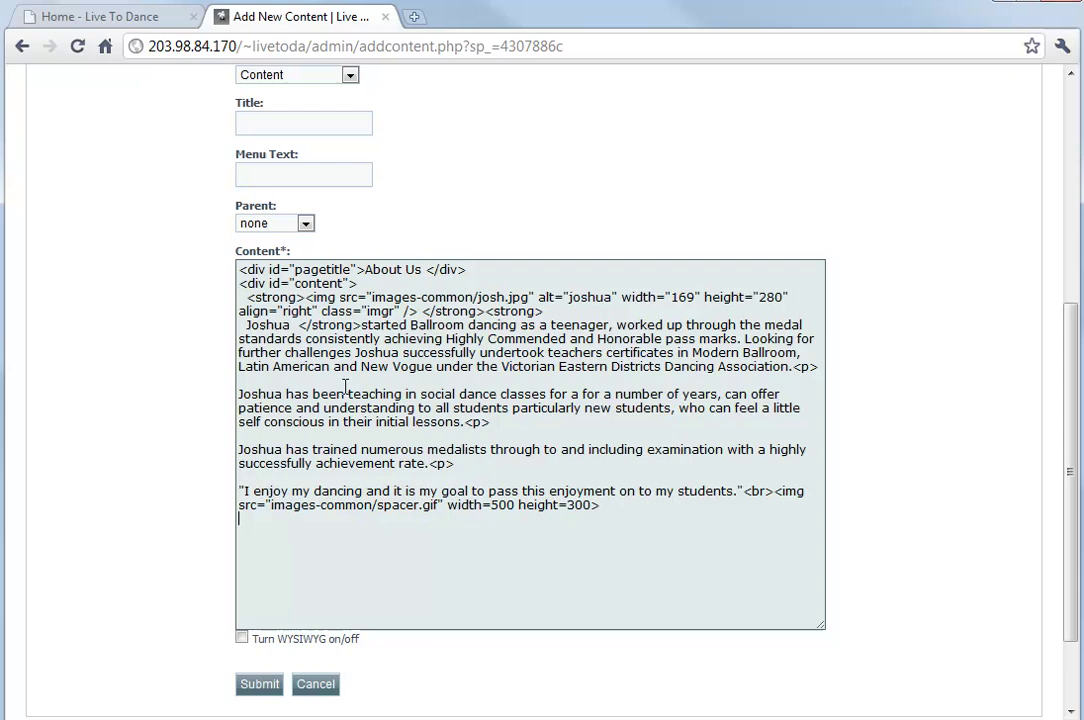
# - Give the new page the title and menu text "About us" and submit it
pyautogui.scroll(2, 556, 525)
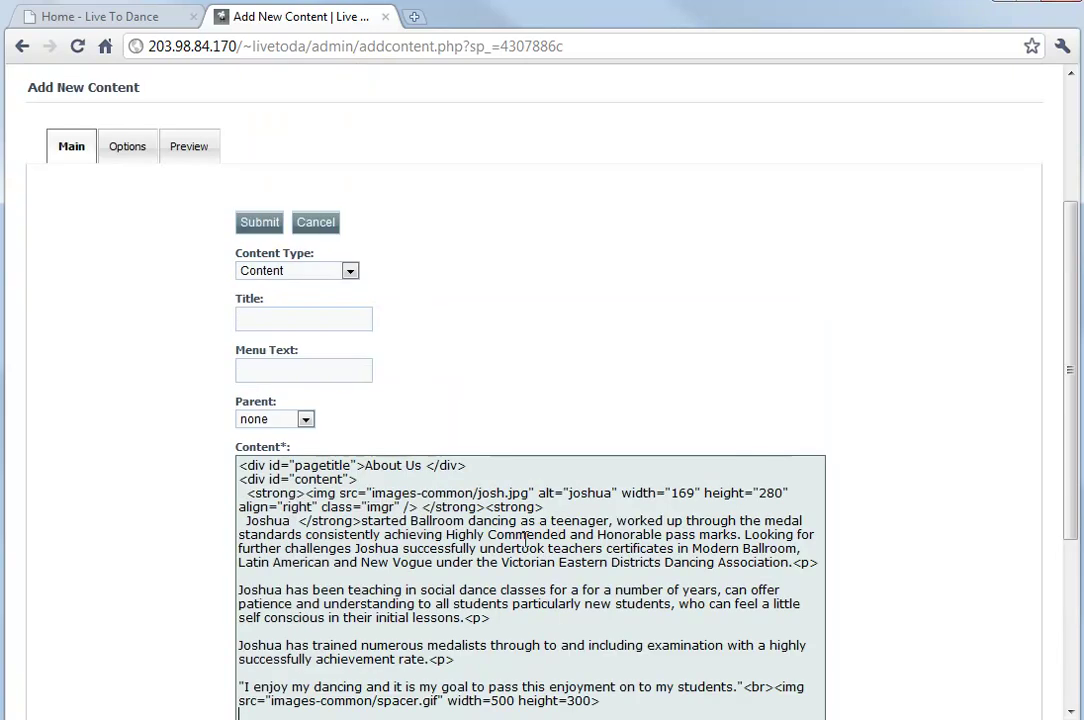
pyautogui.click(283, 311)
pyautogui.write('About us')
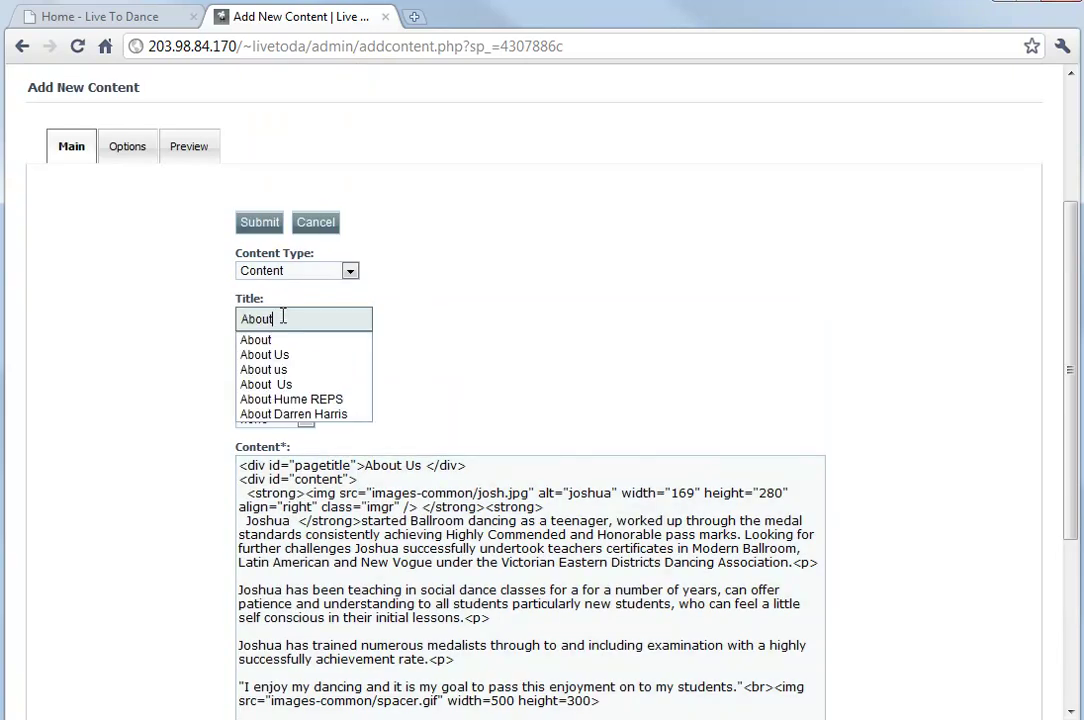
pyautogui.click(417, 432)
pyautogui.click(333, 375)
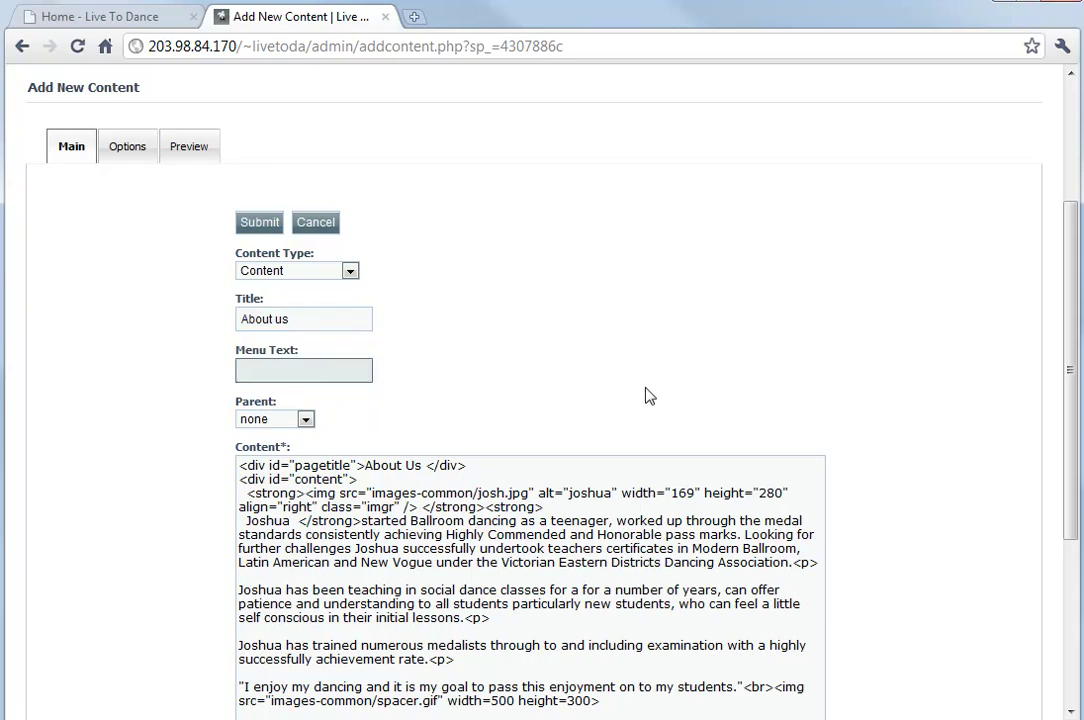
pyautogui.write('About us')
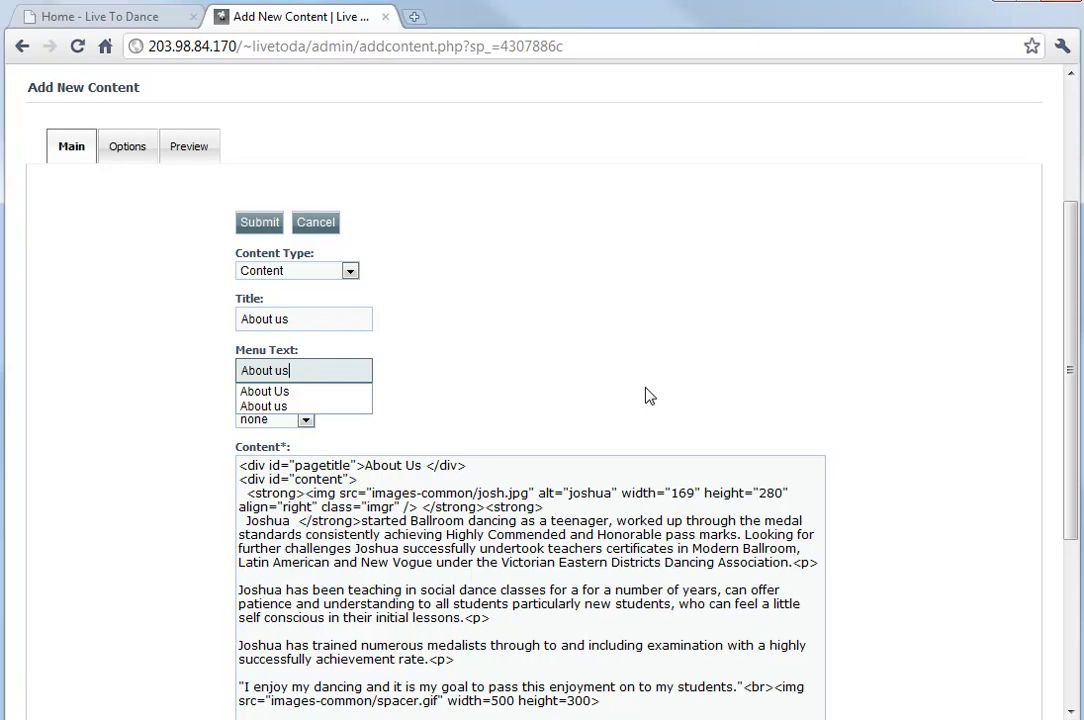
pyautogui.click(646, 396)
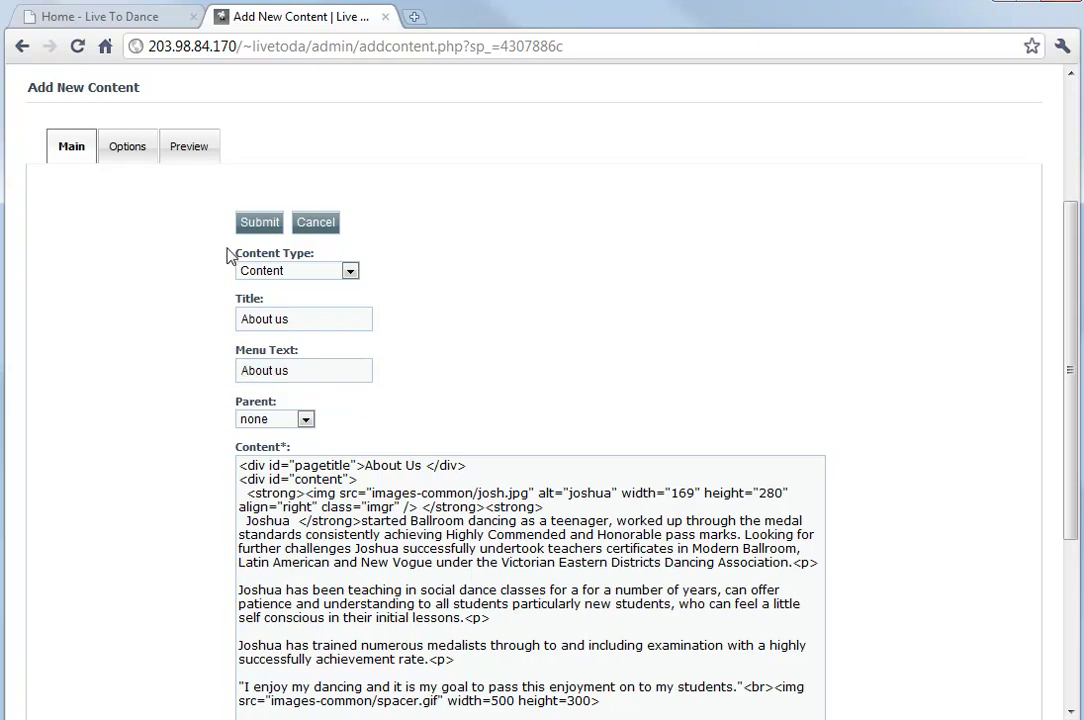
pyautogui.scroll(-1, 329, 282)
pyautogui.scroll(-2, 329, 282)
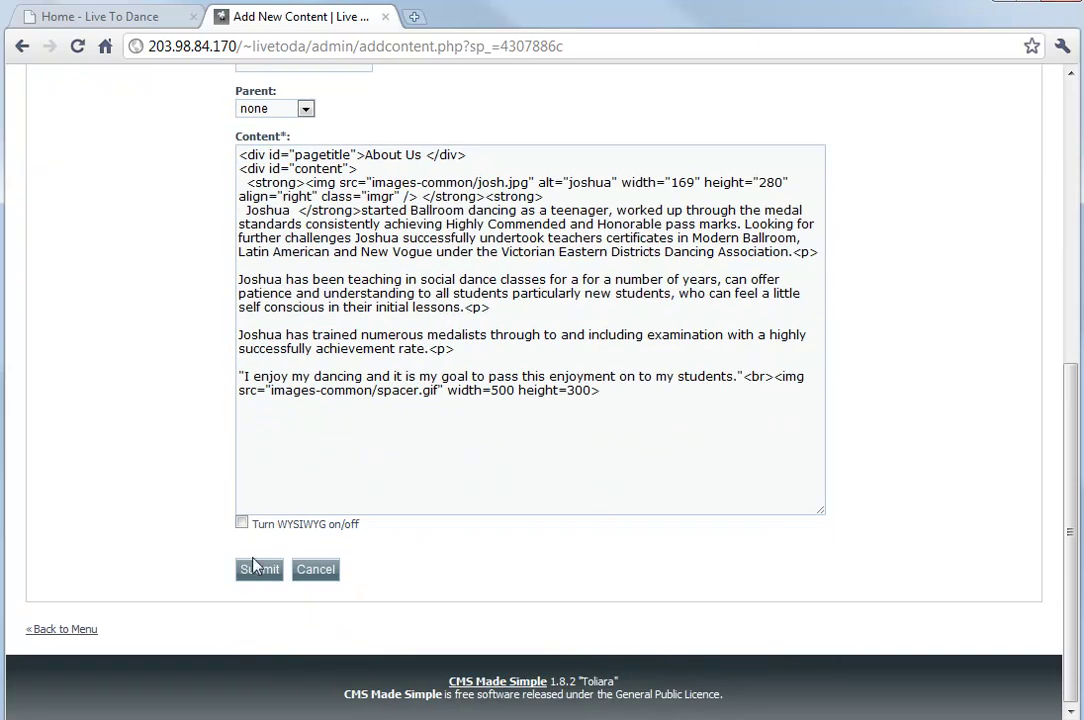
pyautogui.click(256, 572)
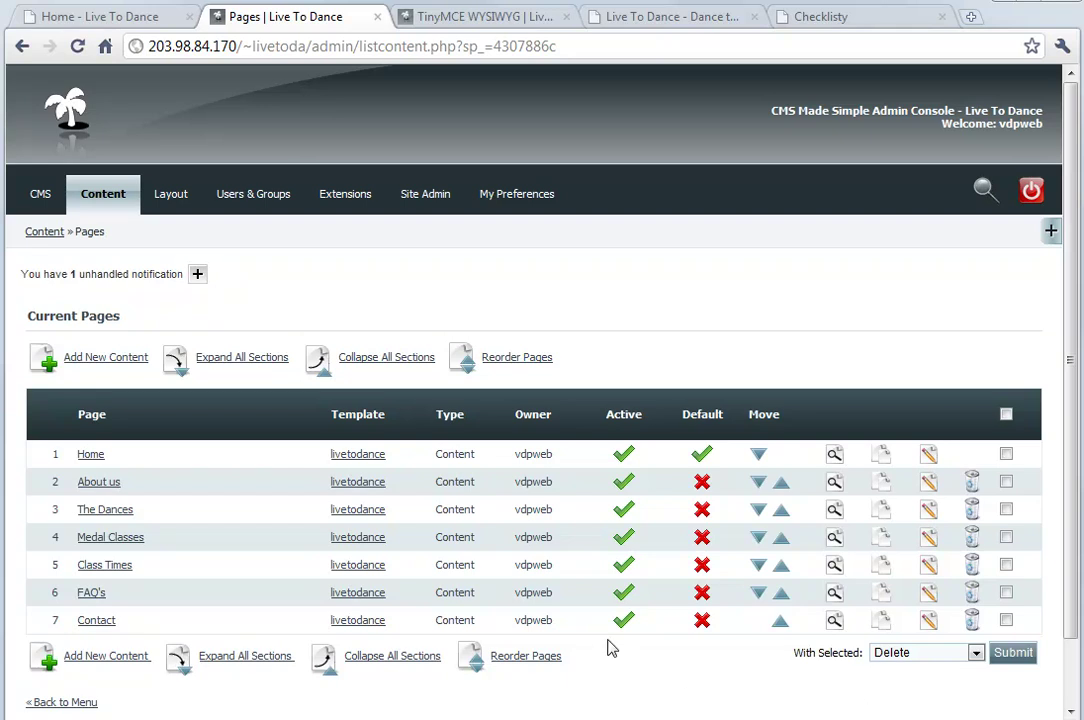
# - Reload the site's home page and view the The Dances, Medal Classes and Class Times pages
pyautogui.click(140, 15)
pyautogui.click(77, 46)
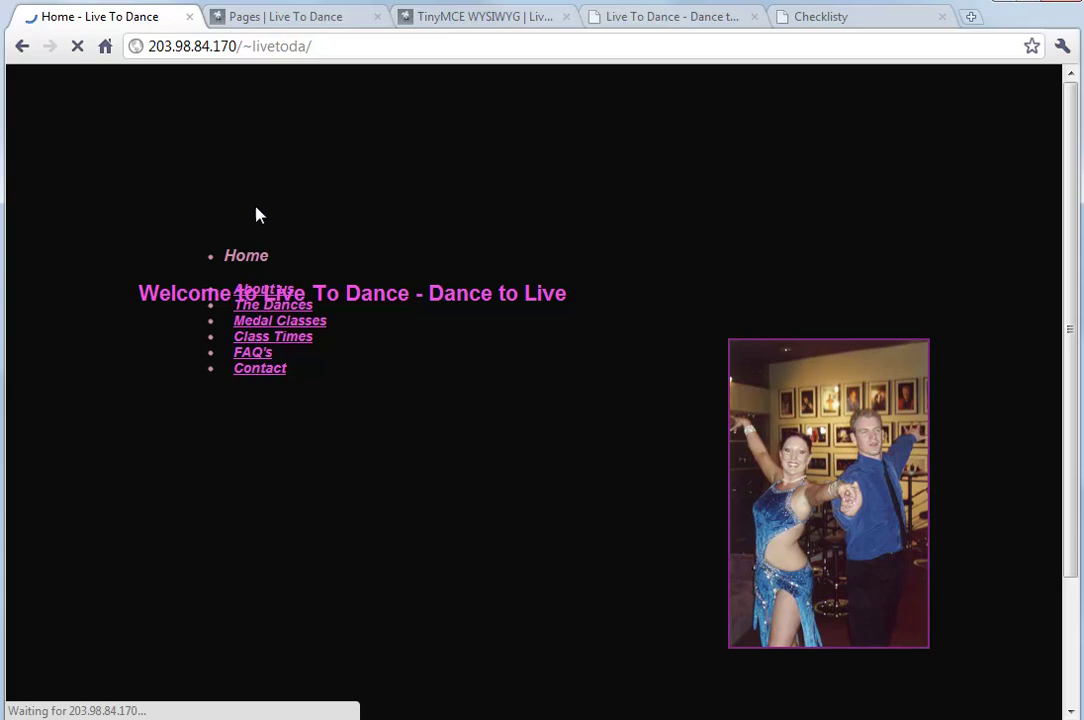
pyautogui.click(265, 318)
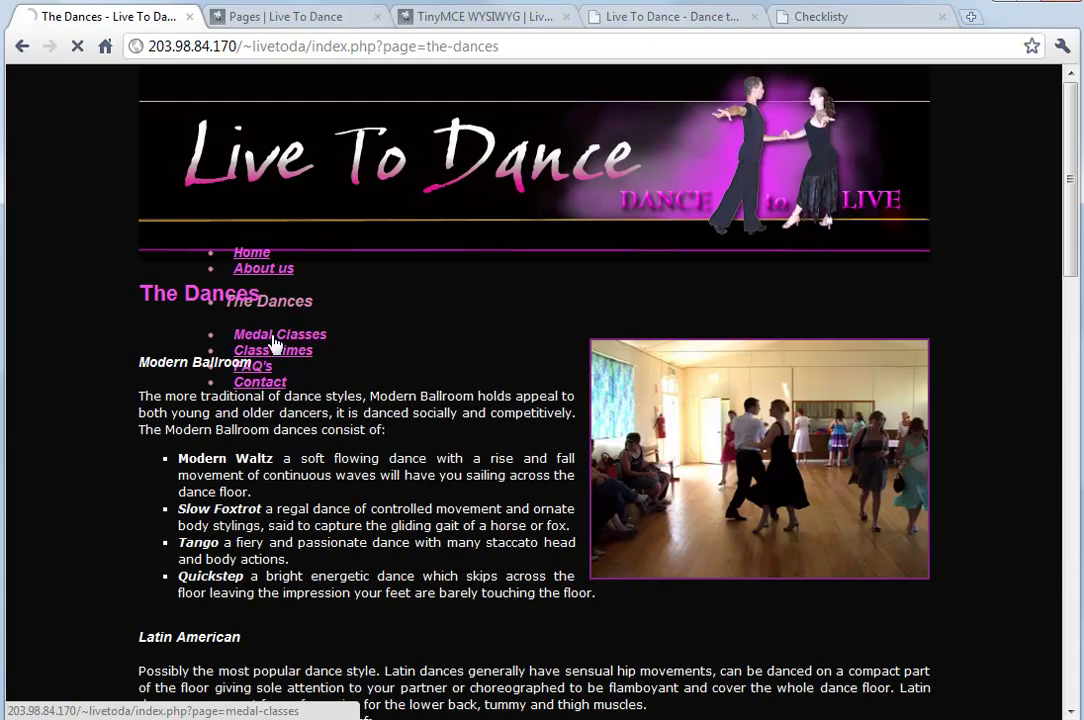
pyautogui.click(273, 344)
pyautogui.click(286, 362)
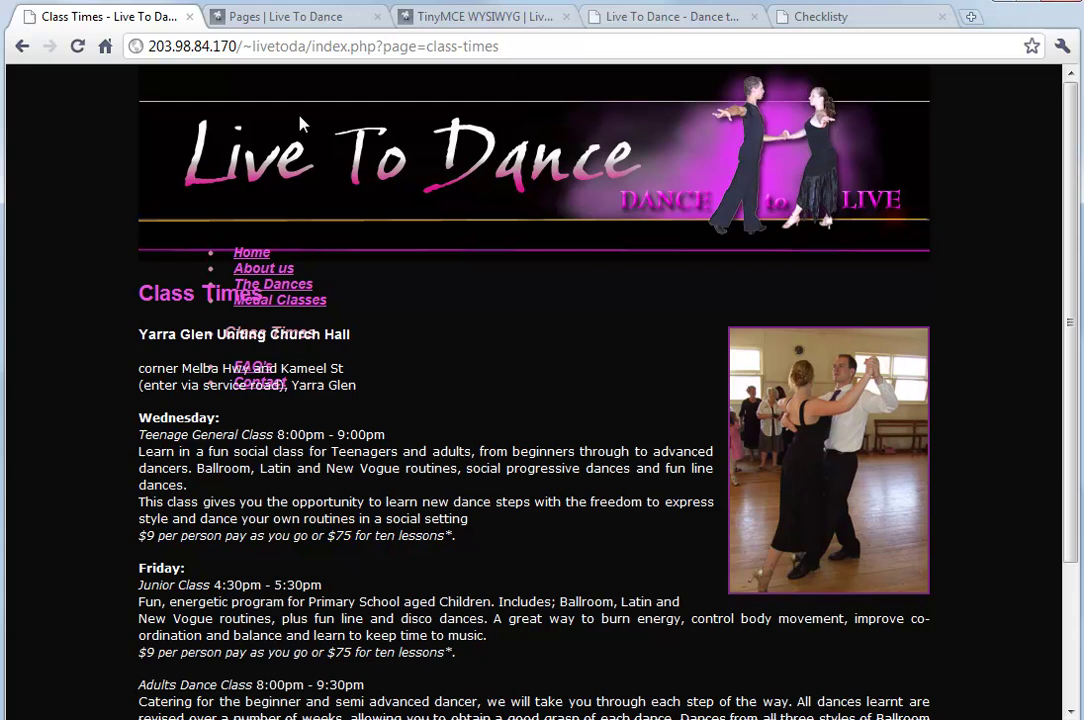
# - Return to the admin console and import simple_navigation.tpl in the Menu Manager as a new menu template named livetodance
pyautogui.click(290, 17)
pyautogui.moveTo(170, 194)
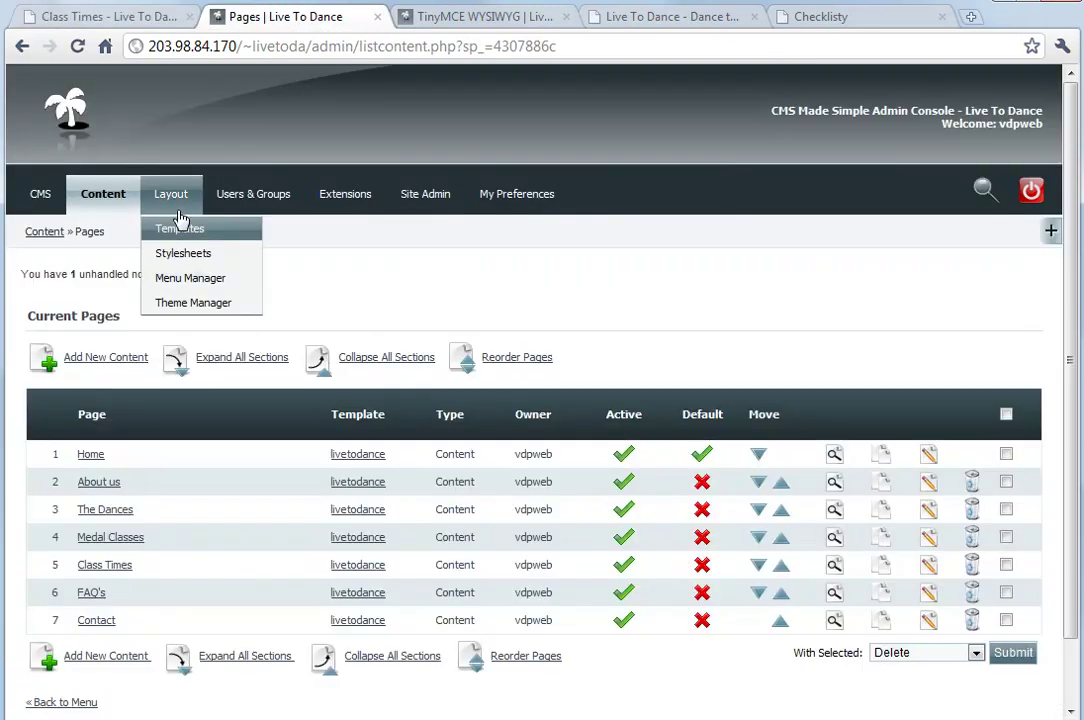
pyautogui.click(194, 279)
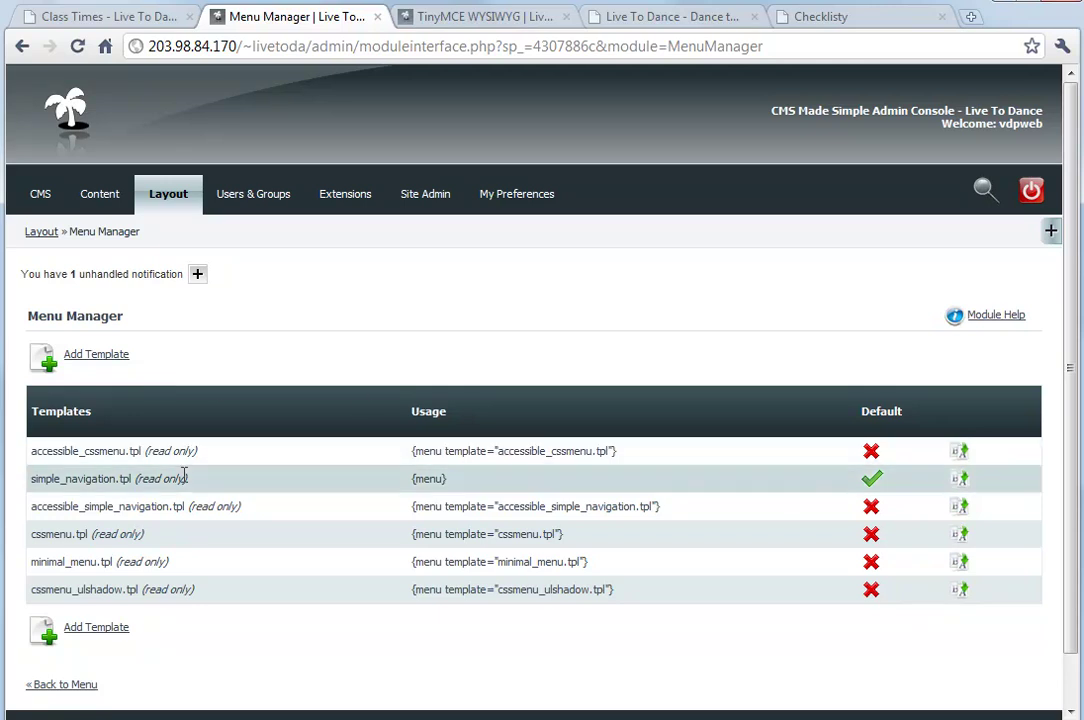
pyautogui.moveTo(31, 484); pyautogui.dragTo(765, 483)
pyautogui.click(765, 483)
pyautogui.click(959, 479)
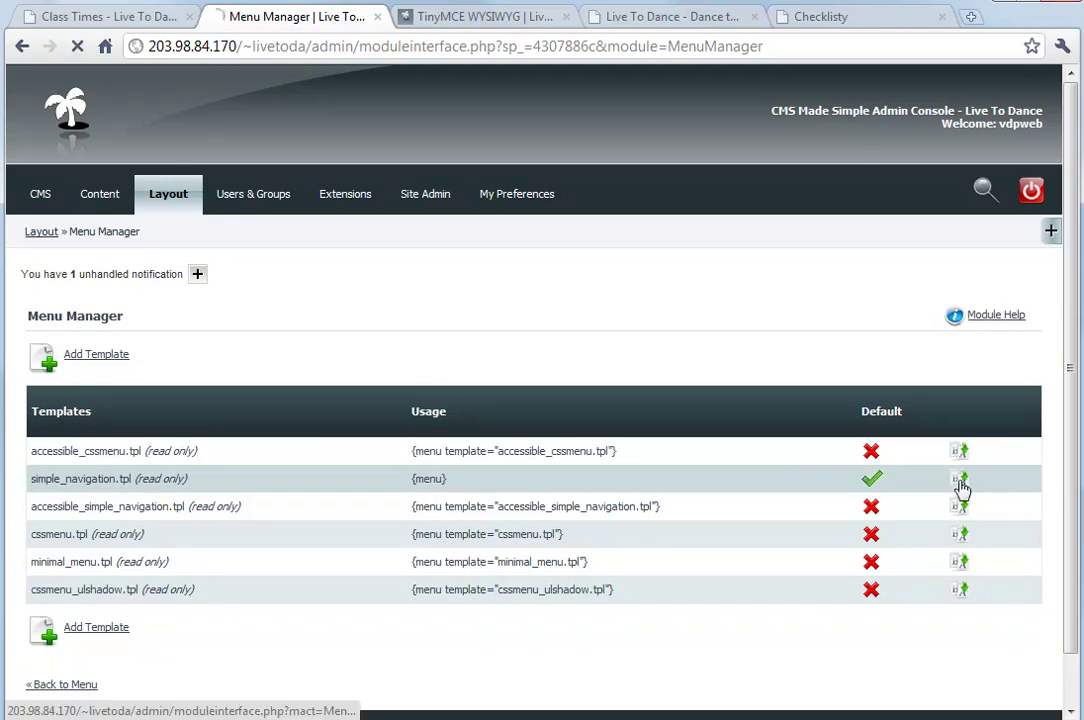
pyautogui.click(327, 384)
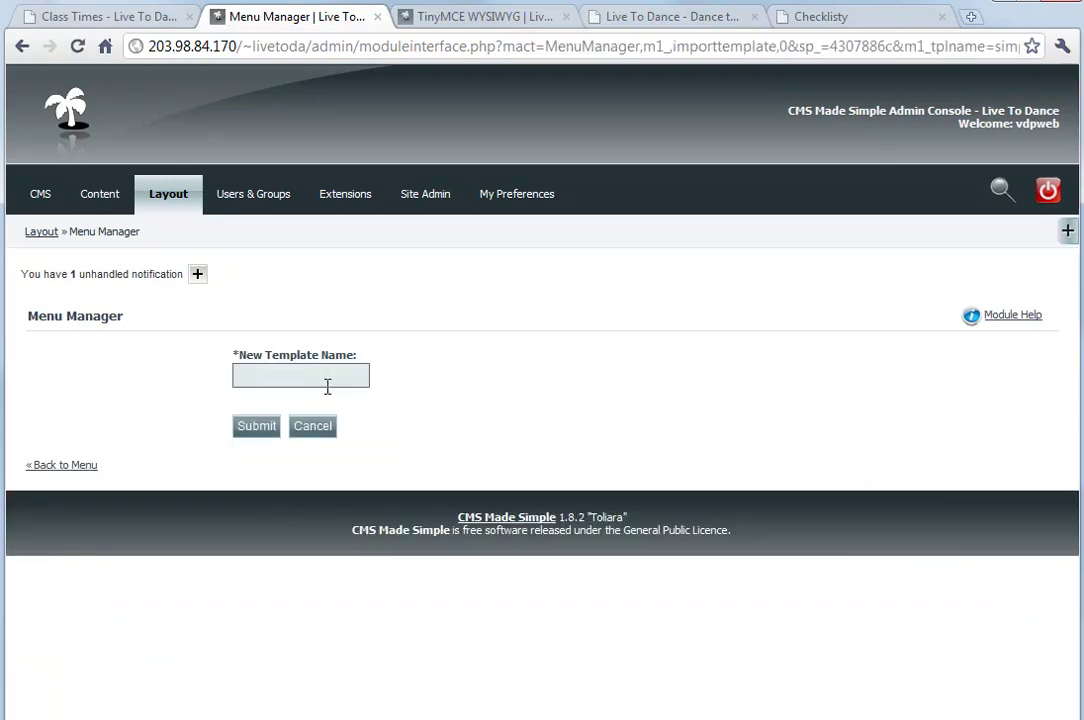
pyautogui.write('livetodance')
pyautogui.press('Return')
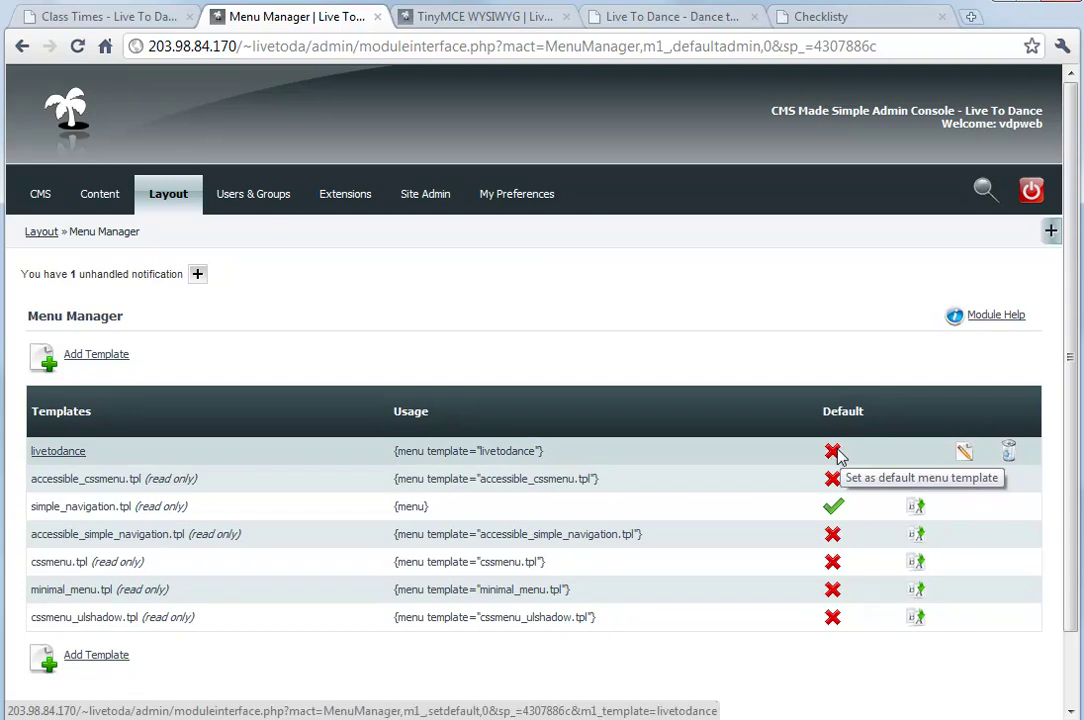
# - Make livetodance the default menu template, open it for editing and look through its content
pyautogui.click(834, 452)
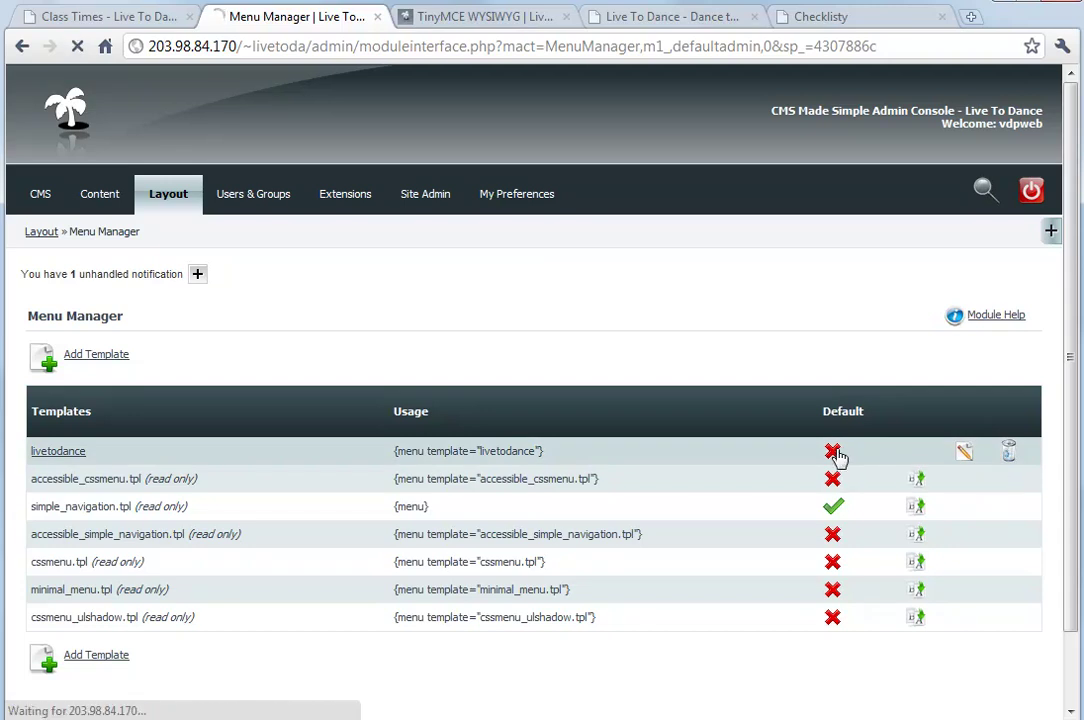
pyautogui.click(78, 453)
pyautogui.scroll(-3, 900, 563)
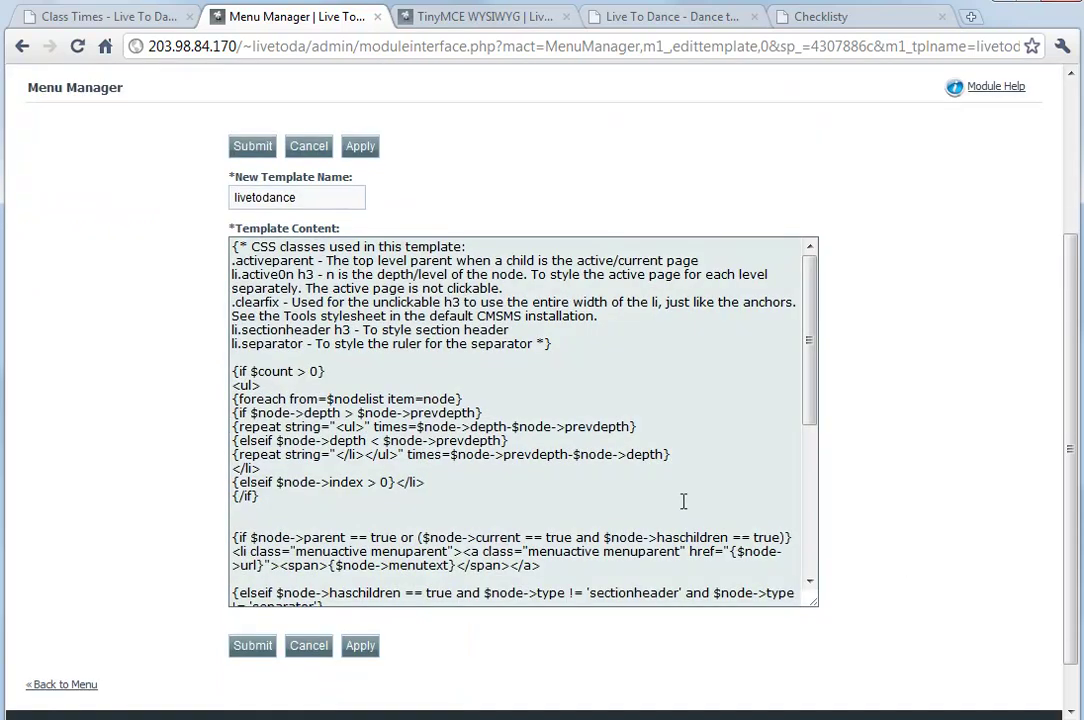
pyautogui.scroll(-3, 673, 494)
pyautogui.scroll(5, 699, 489)
pyautogui.scroll(-3, 921, 513)
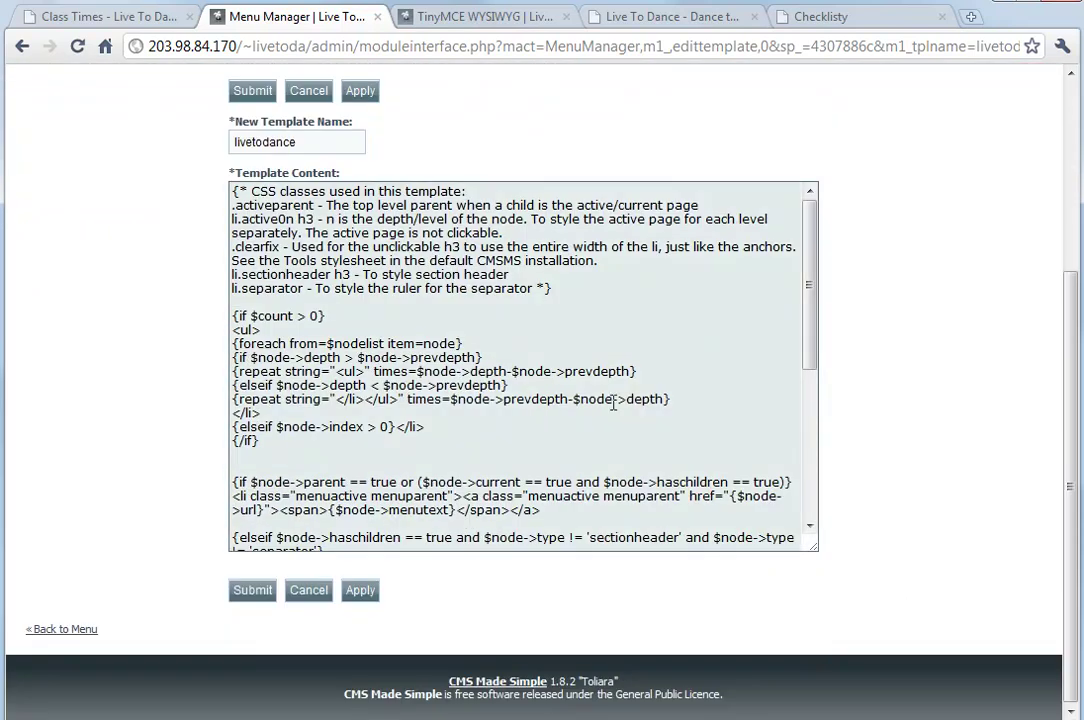
pyautogui.scroll(1, 653, 368)
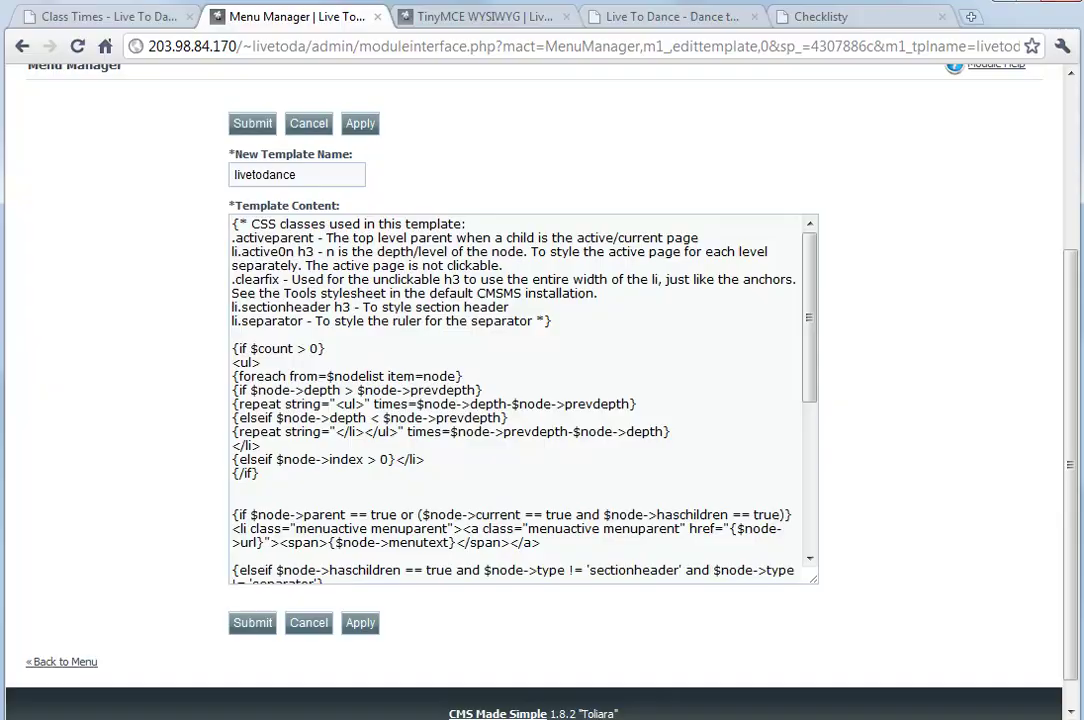
# - Switch to Aptana and examine the headermenu links from Home to Contact in index.html
pyautogui.hotkey('alt', 'Tab')
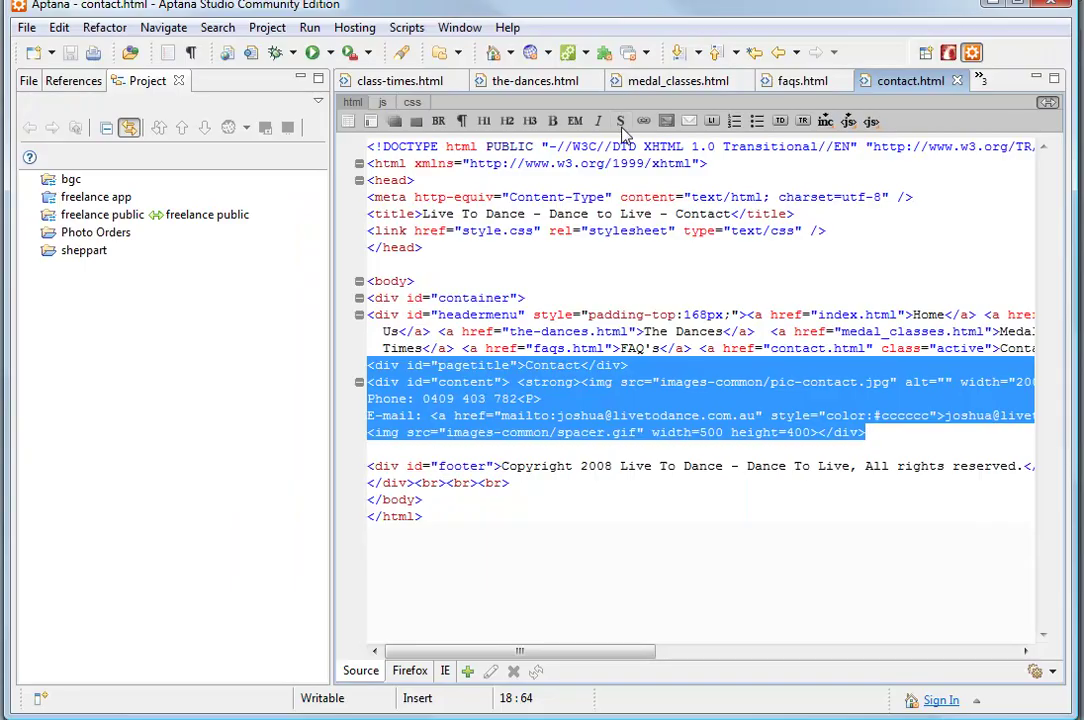
pyautogui.click(983, 80)
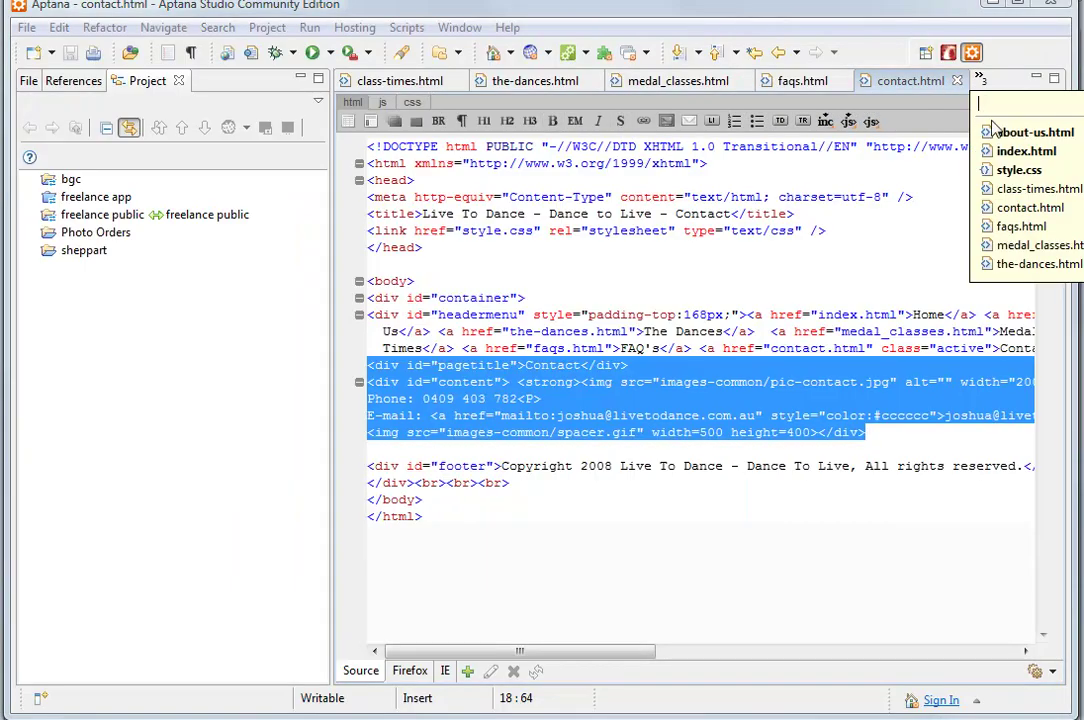
pyautogui.click(1012, 153)
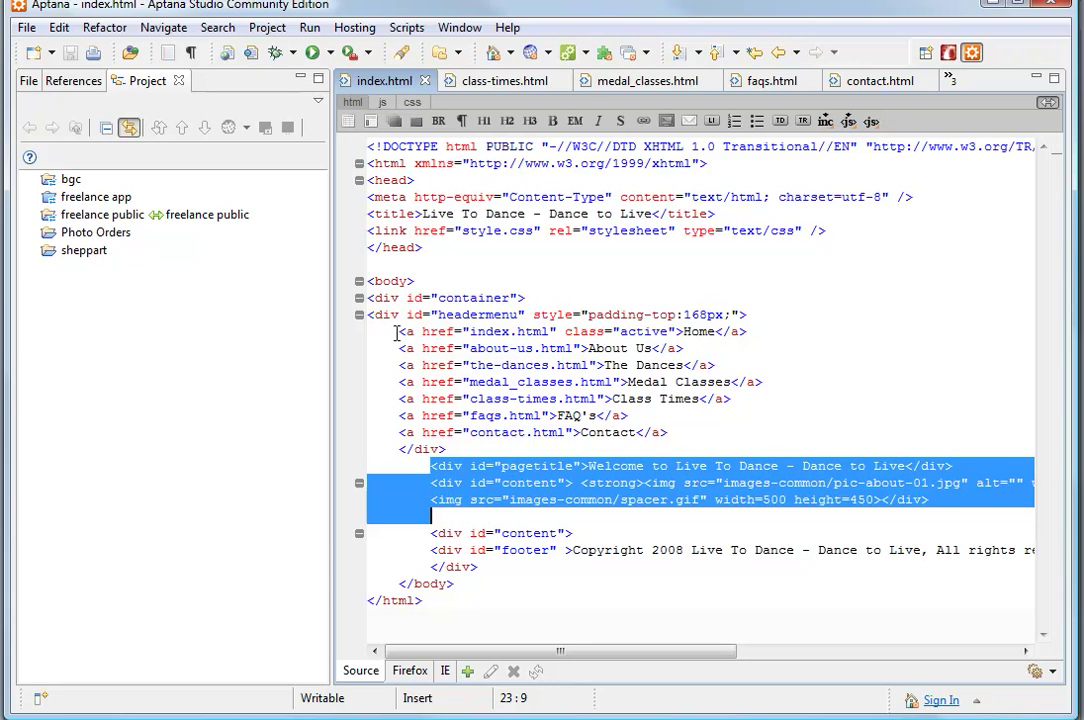
pyautogui.moveTo(399, 331); pyautogui.dragTo(670, 432)
pyautogui.click(399, 331)
pyautogui.click(670, 432)
pyautogui.click(407, 331)
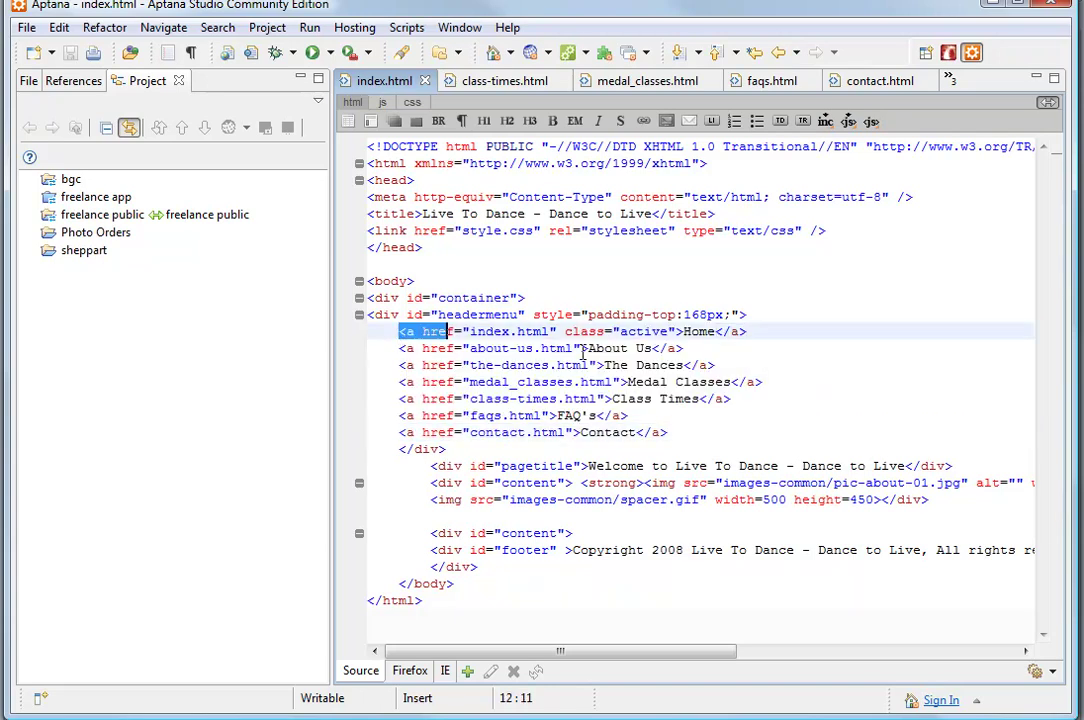
pyautogui.moveTo(407, 331); pyautogui.dragTo(597, 415)
pyautogui.click(705, 449)
pyautogui.moveTo(488, 370); pyautogui.dragTo(400, 331)
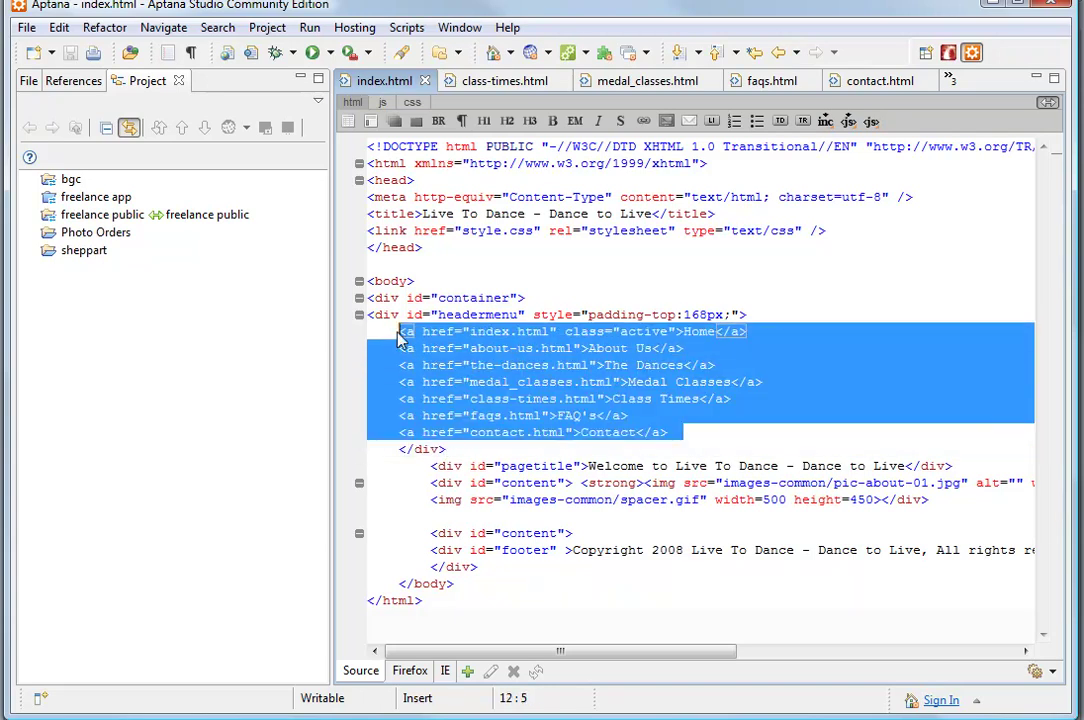
pyautogui.click(400, 331)
pyautogui.click(683, 432)
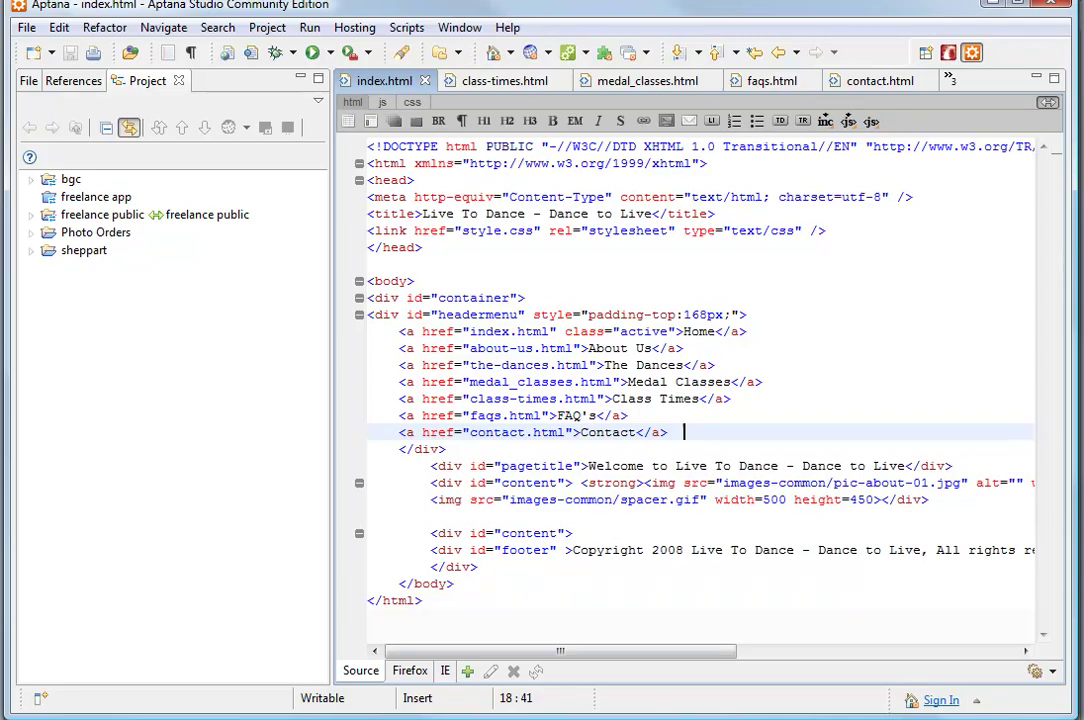
# - Switch back to the browser and delete the CSS classes comment block at the start of the livetodance menu template
pyautogui.hotkey('alt', 'Tab')
pyautogui.scroll(-10, 682, 394)
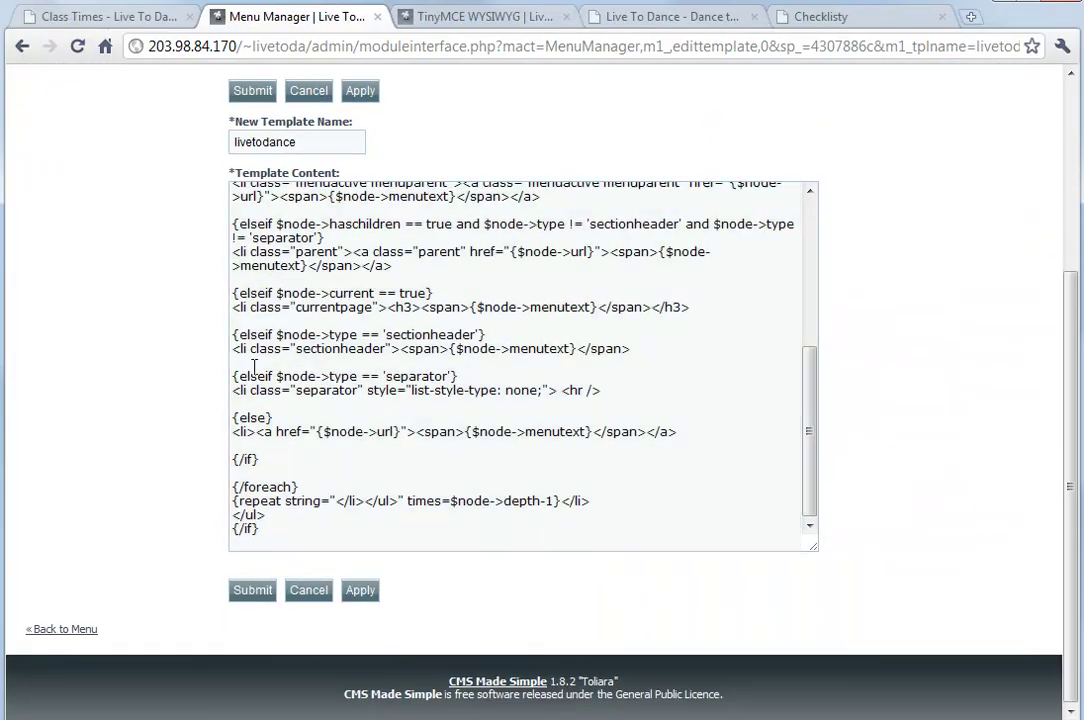
pyautogui.scroll(12, 254, 367)
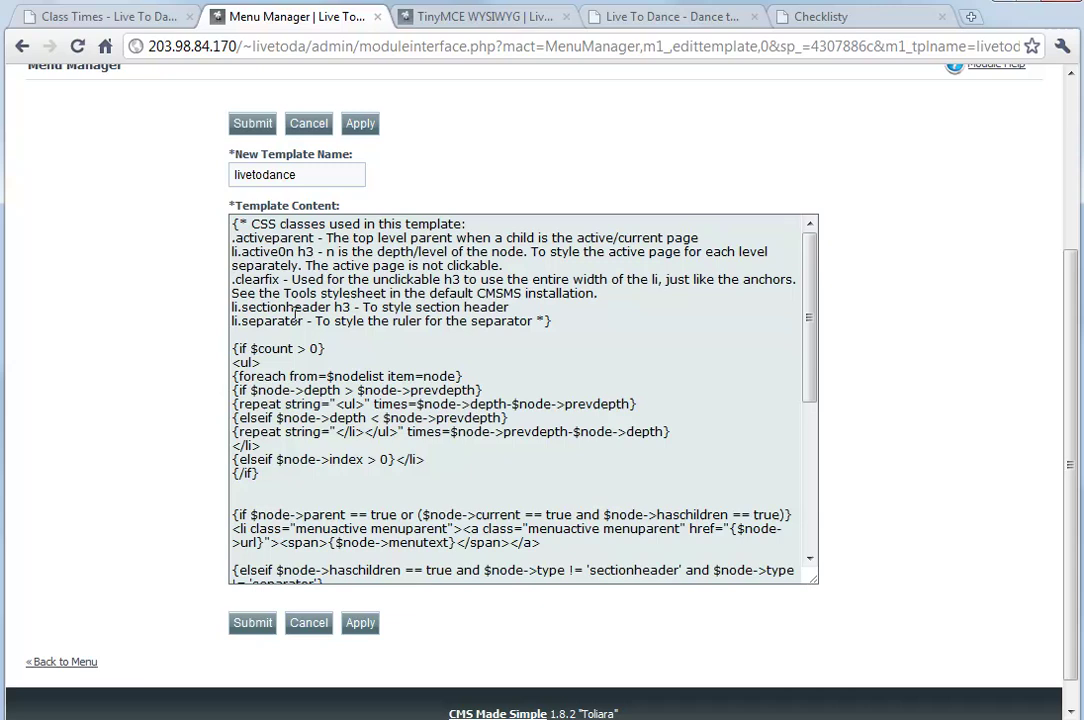
pyautogui.scroll(1, 556, 331)
pyautogui.moveTo(633, 367); pyautogui.dragTo(180, 245)
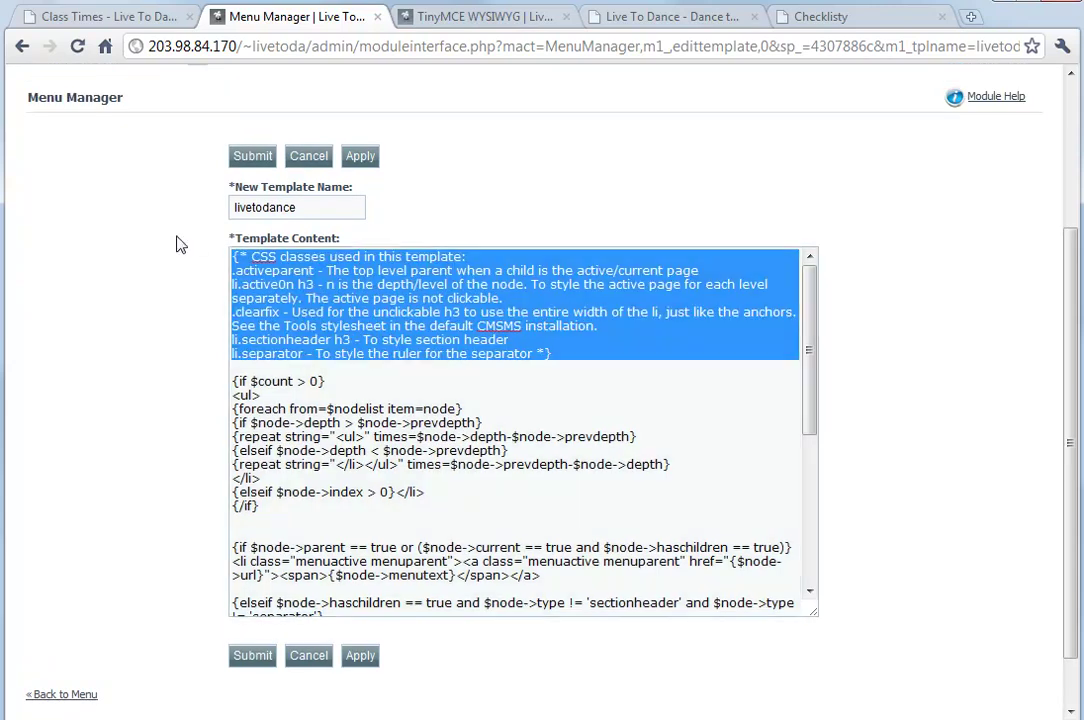
pyautogui.press('Delete')
pyautogui.press('Delete')
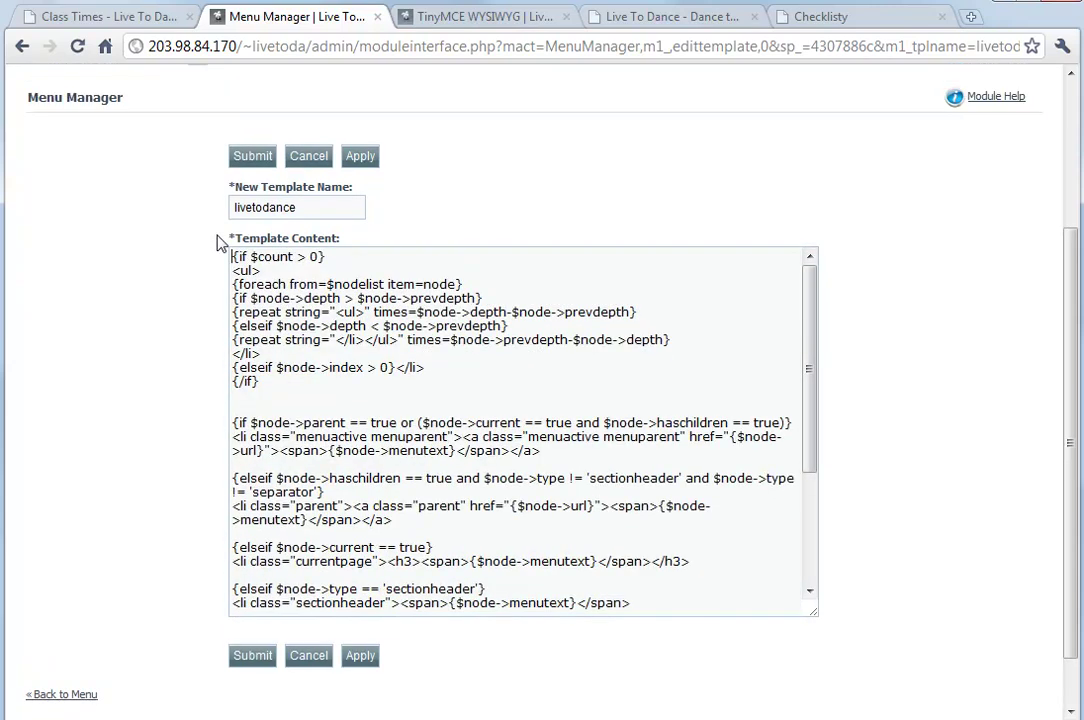
# - Remove the opening {if $count > 0} and <ul> lines that precede the foreach loop in the menu template
pyautogui.click(326, 256)
pyautogui.hotkey('shift', 'Down')
pyautogui.press('Delete')
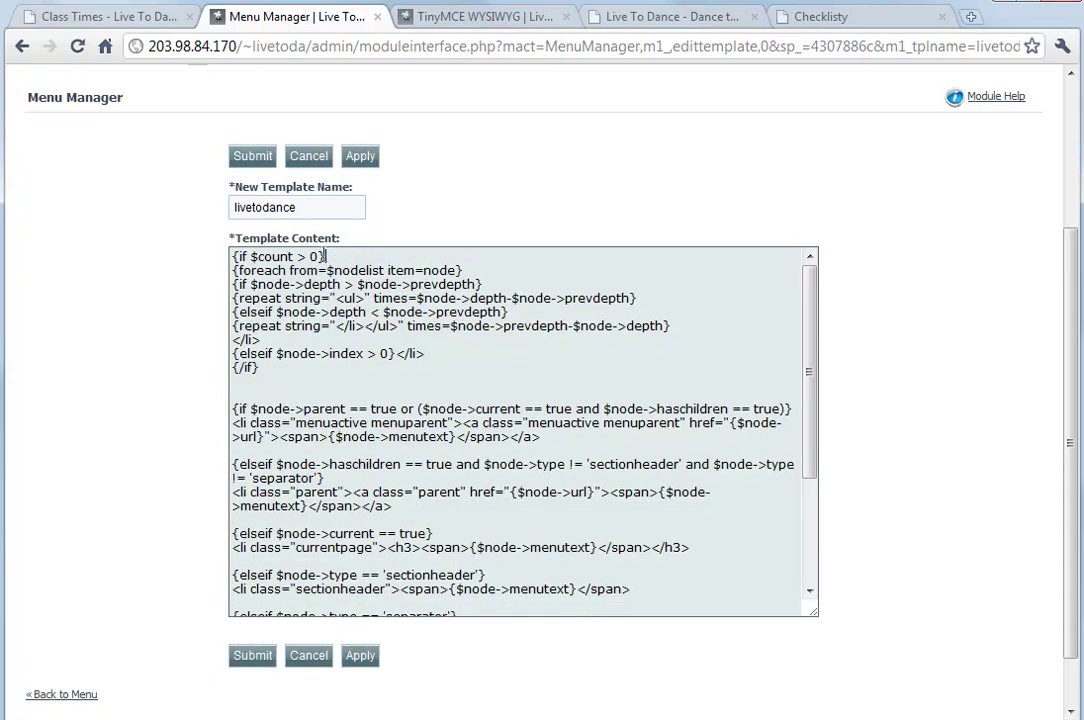
pyautogui.moveTo(340, 256); pyautogui.dragTo(271, 232)
pyautogui.press('Delete')
pyautogui.press('Delete')
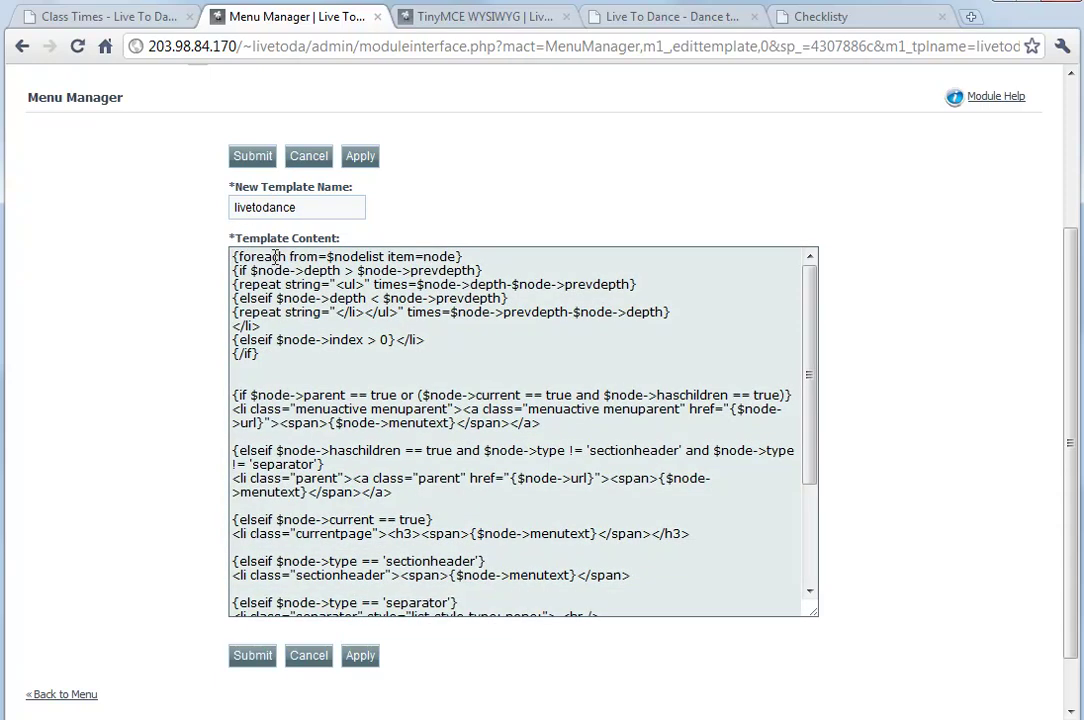
# - Delete the closing repeat, </ul> and {/if} lines that follow {/foreach} in the menu template
pyautogui.scroll(-3, 325, 500)
pyautogui.moveTo(302, 531); pyautogui.dragTo(233, 501)
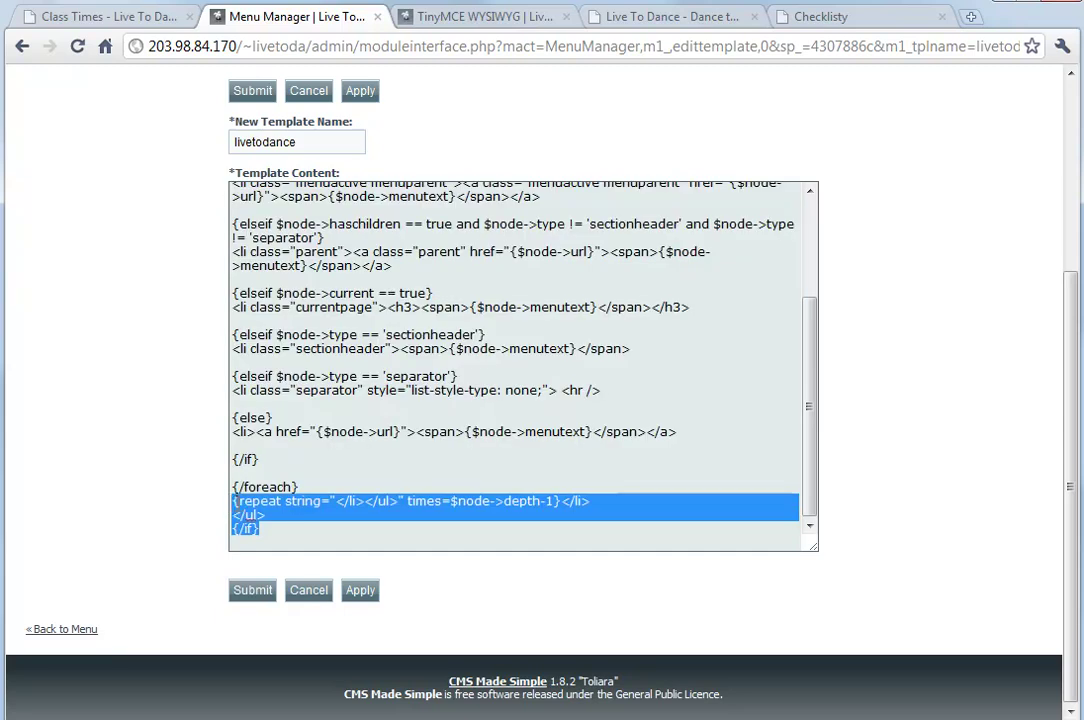
pyautogui.press('Delete')
# - Delete all depth, parent, current, sectionheader, separator and else conditions inside the foreach loop, keeping only the plain link line
pyautogui.scroll(6, 339, 510)
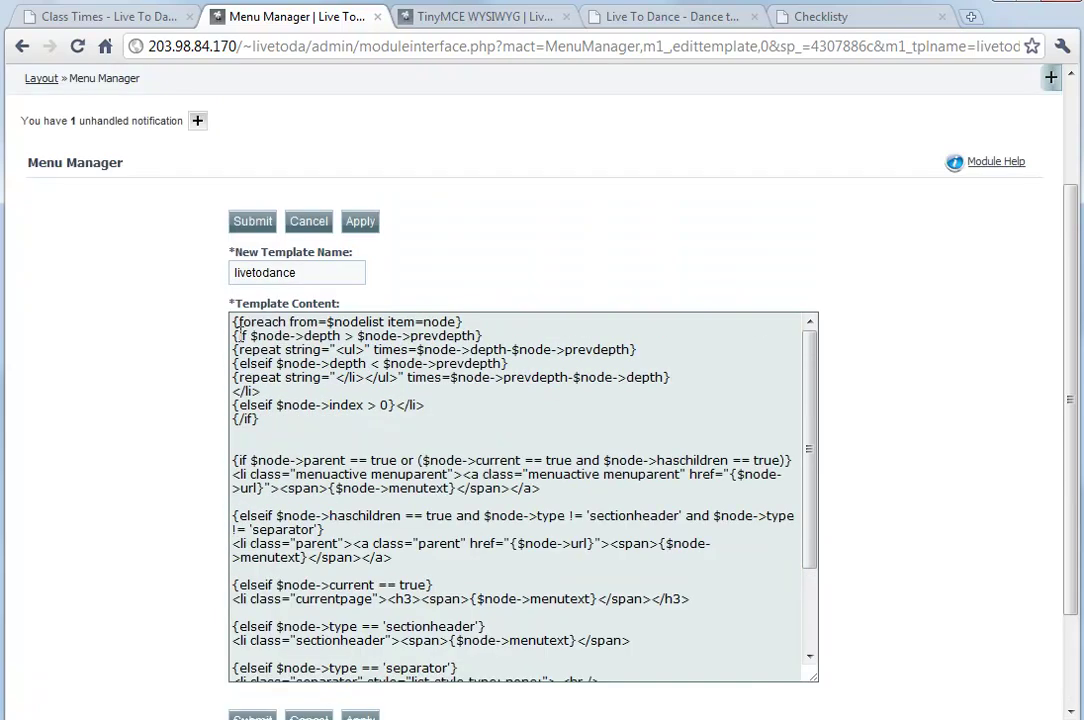
pyautogui.moveTo(232, 335); pyautogui.dragTo(666, 432)
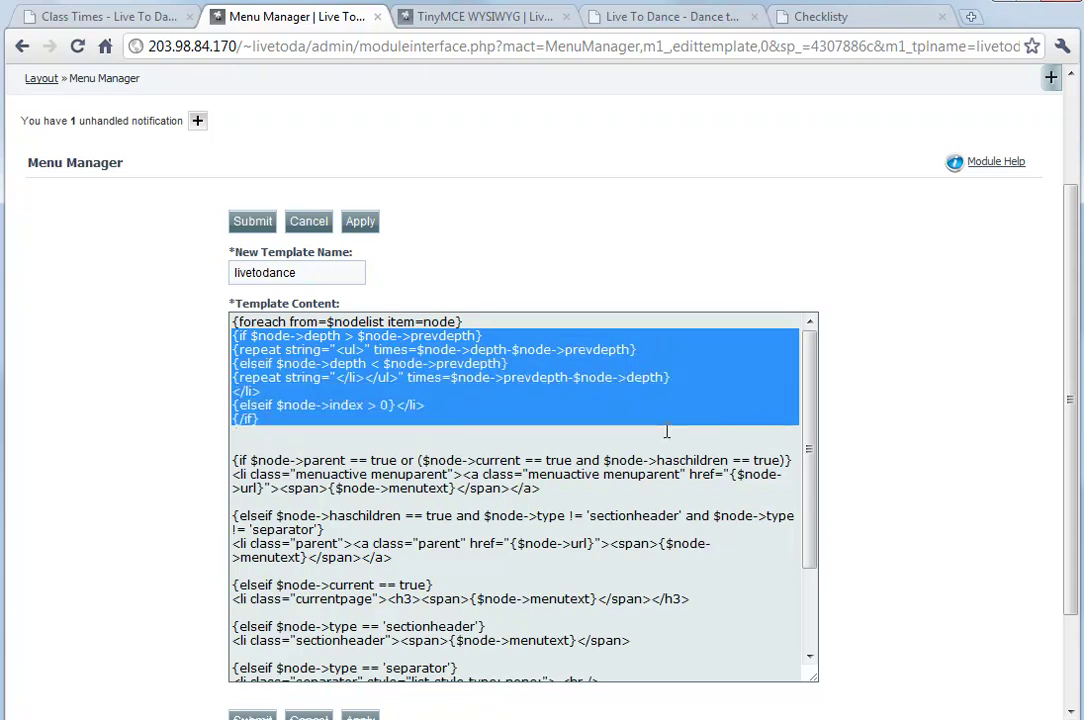
pyautogui.scroll(-2, 660, 428)
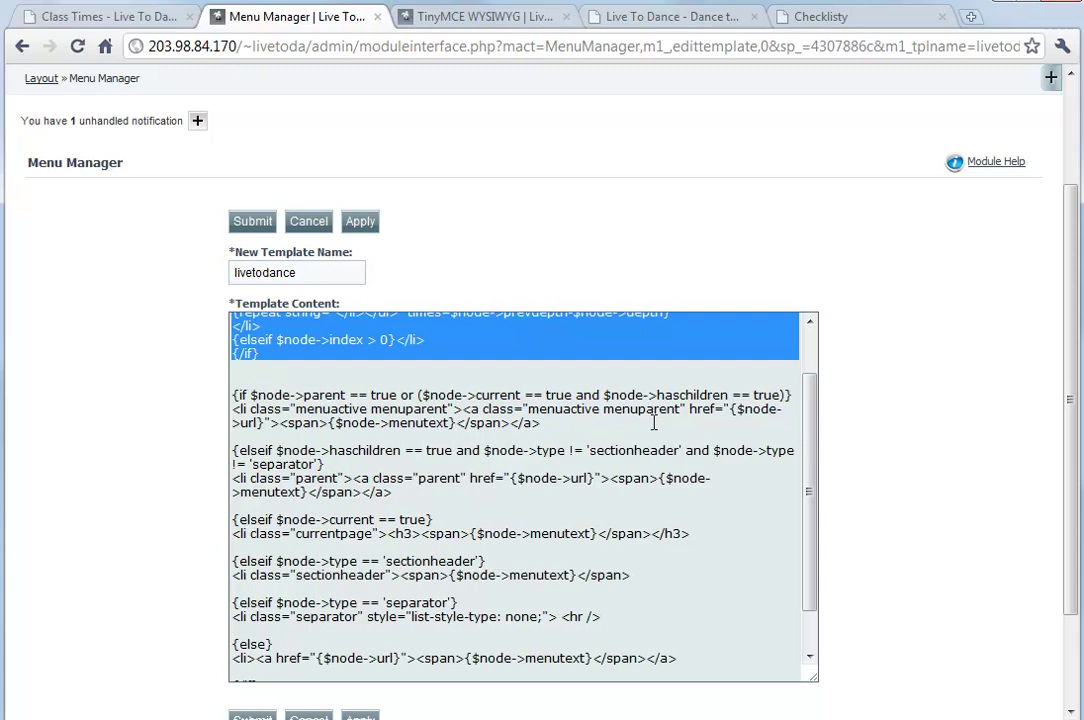
pyautogui.scroll(-3, 654, 427)
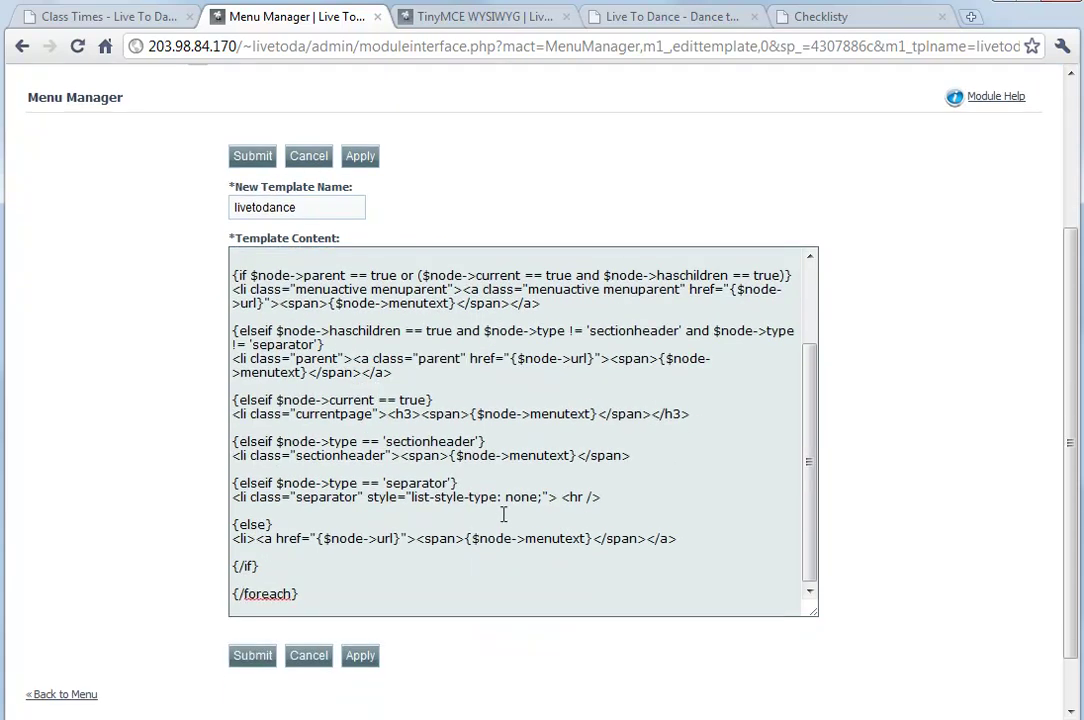
pyautogui.scroll(-1, 485, 520)
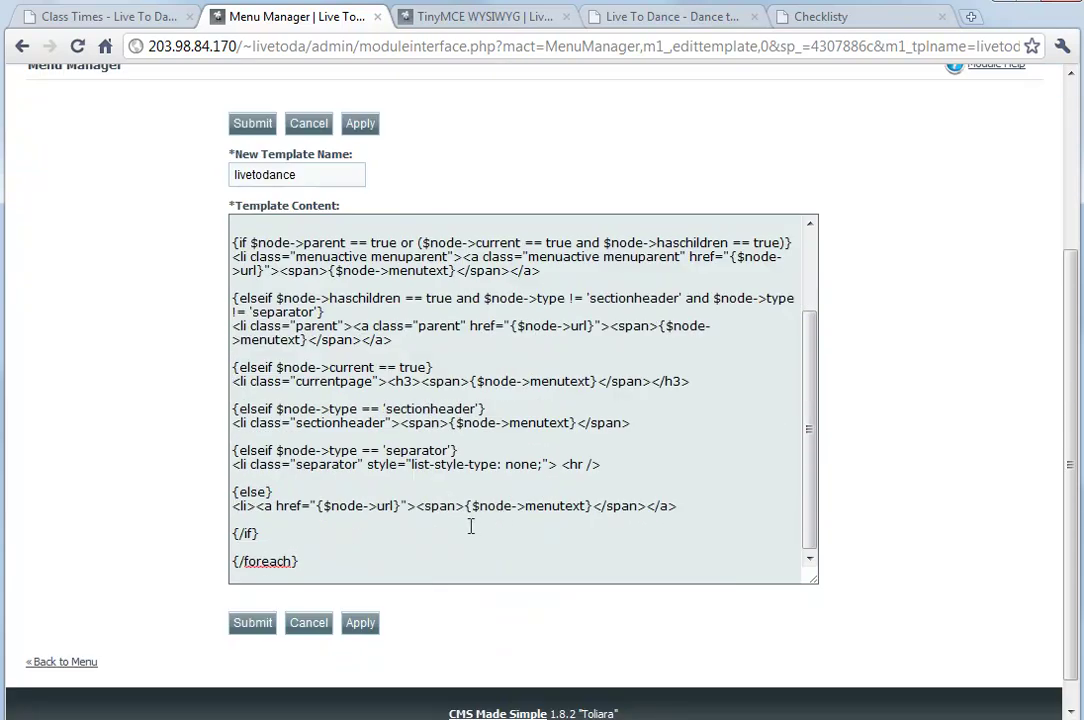
pyautogui.keyDown('shift'); pyautogui.click(395, 483); pyautogui.keyUp('shift')
pyautogui.press('Delete')
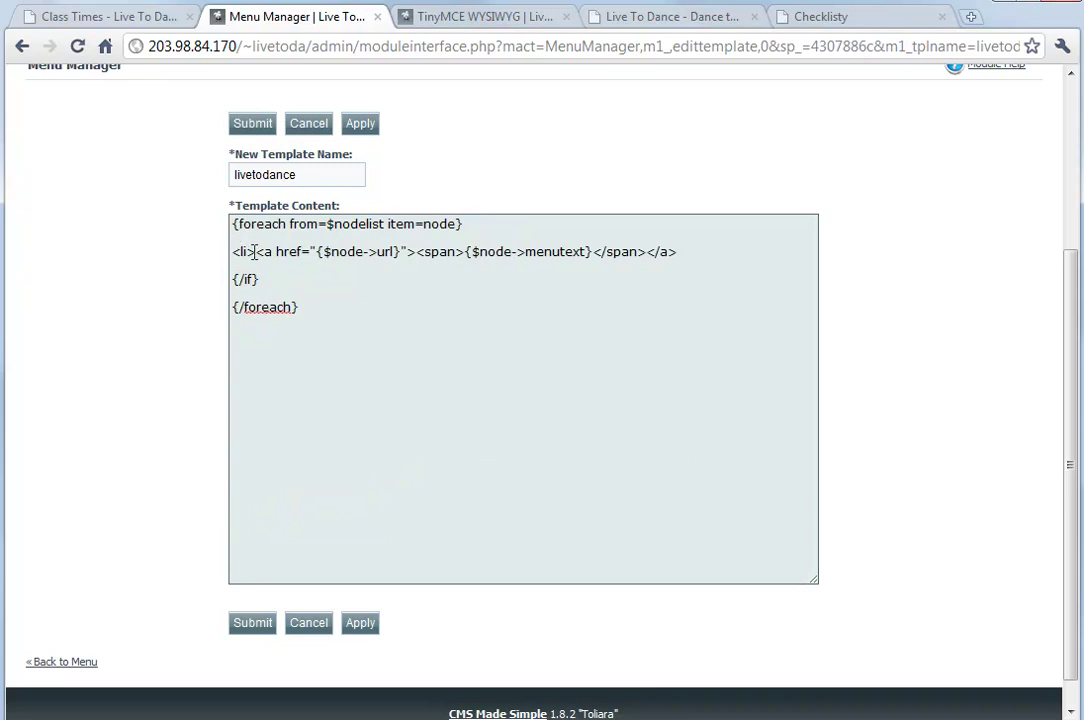
# - Remove the <li> tag before the link, along with the leftover {/if} and blank lines before {/foreach}
pyautogui.moveTo(257, 251); pyautogui.dragTo(232, 252)
pyautogui.press('Delete')
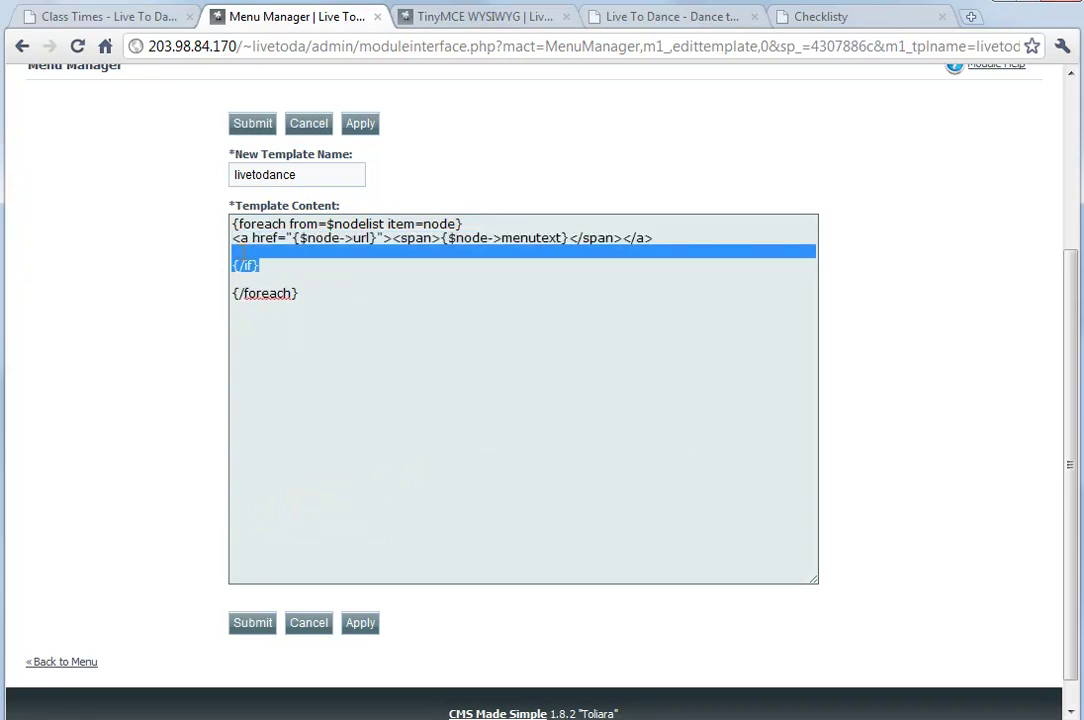
pyautogui.press('Delete')
pyautogui.press('Delete')
pyautogui.press('Delete')
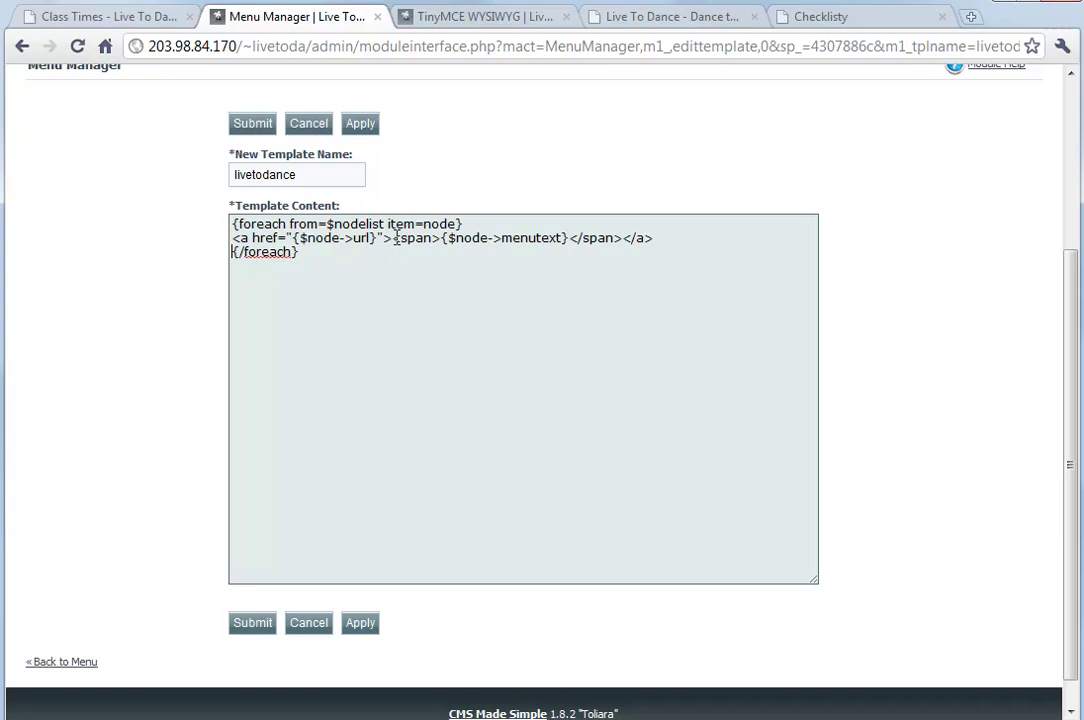
# - Remove the opening and closing span tags around {$node->menutext} in the link line
pyautogui.moveTo(393, 238); pyautogui.dragTo(441, 238)
pyautogui.press('Delete')
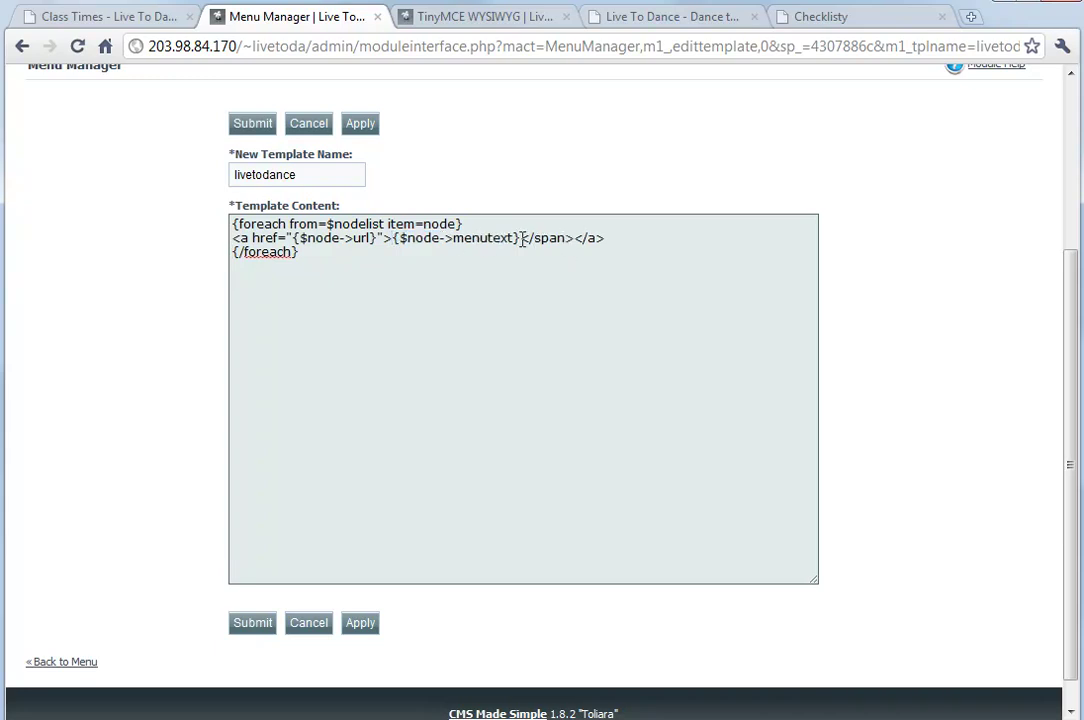
pyautogui.moveTo(521, 238); pyautogui.dragTo(575, 238)
pyautogui.press('Delete')
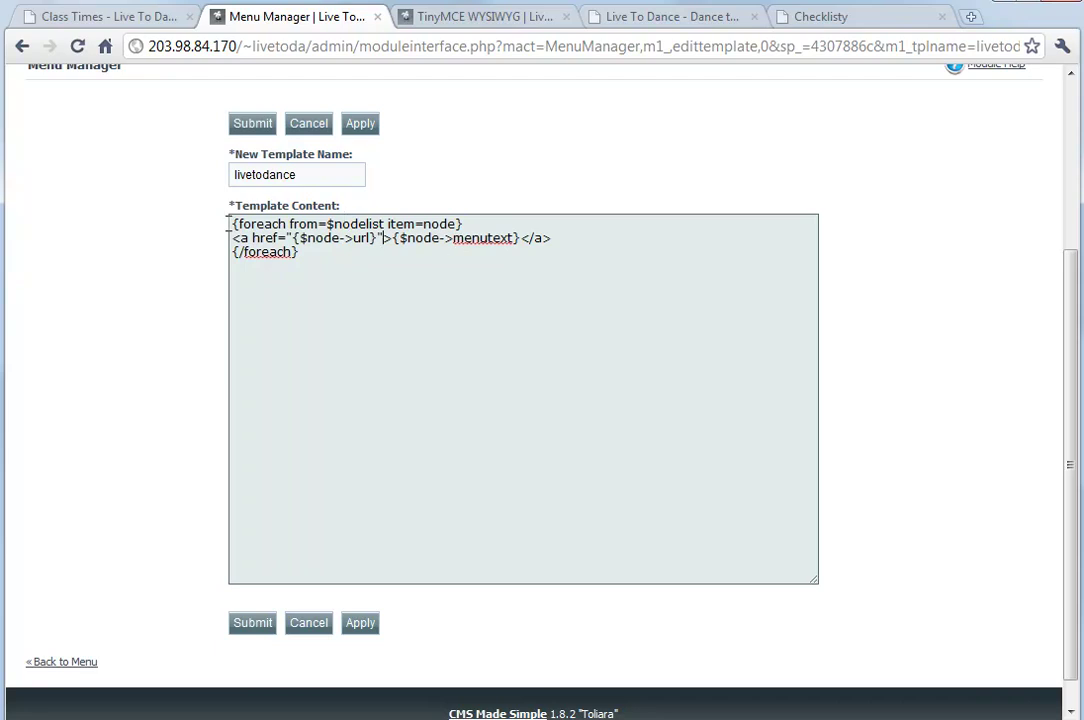
# - Examine the remaining foreach loop, its $nodelist source and the $node->url and $node->menutext variables in the link
pyautogui.moveTo(234, 224); pyautogui.dragTo(388, 238)
pyautogui.click(487, 272)
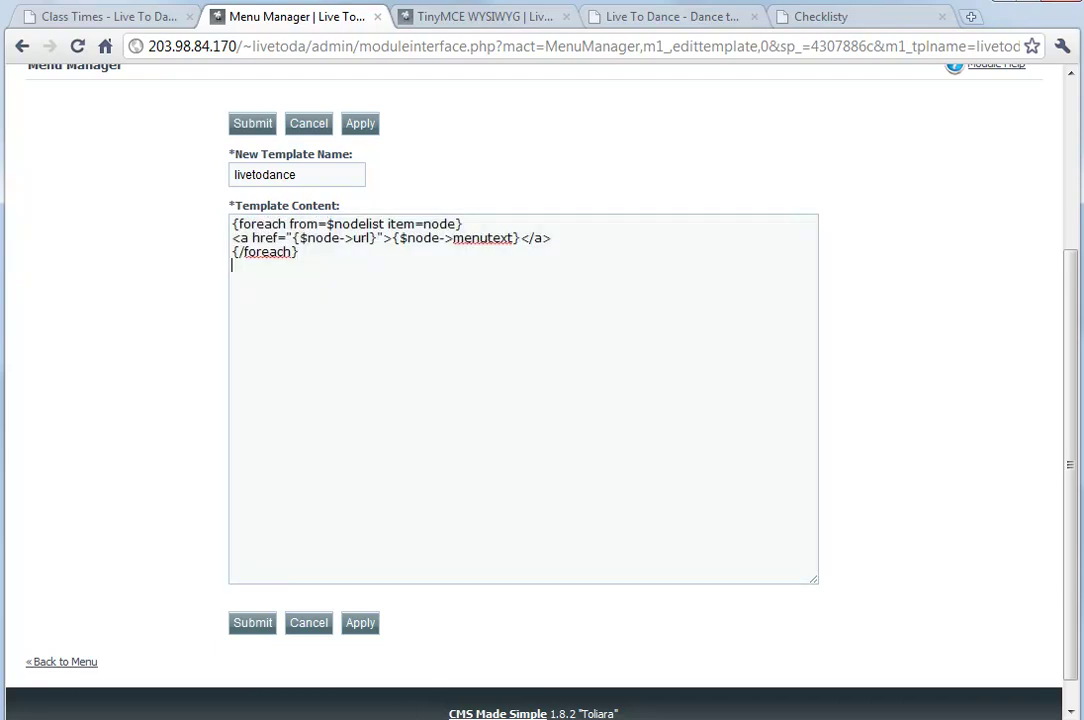
pyautogui.moveTo(237, 224); pyautogui.dragTo(440, 224)
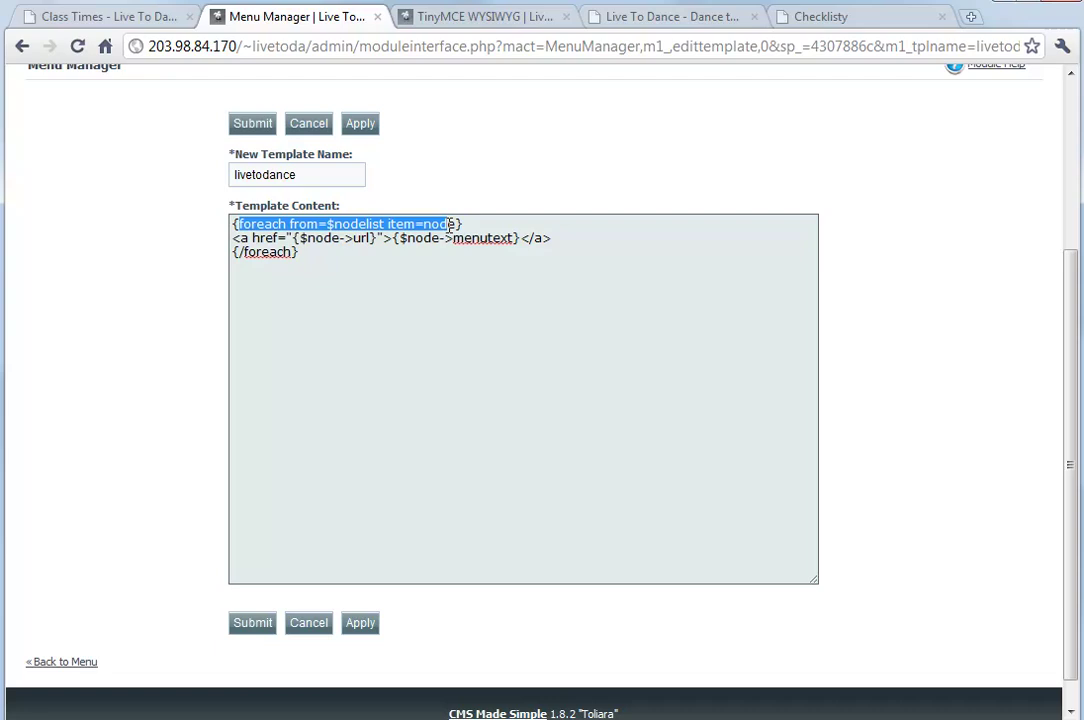
pyautogui.click(305, 237)
pyautogui.doubleClick(362, 225)
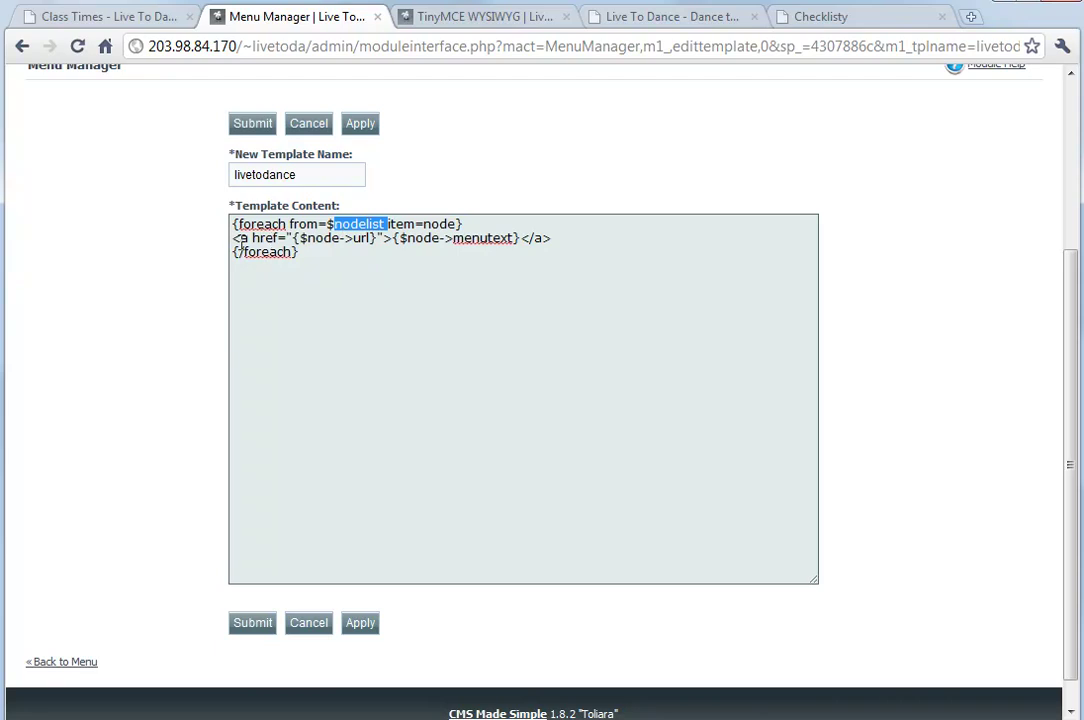
pyautogui.moveTo(237, 240); pyautogui.dragTo(371, 238)
pyautogui.click(272, 238)
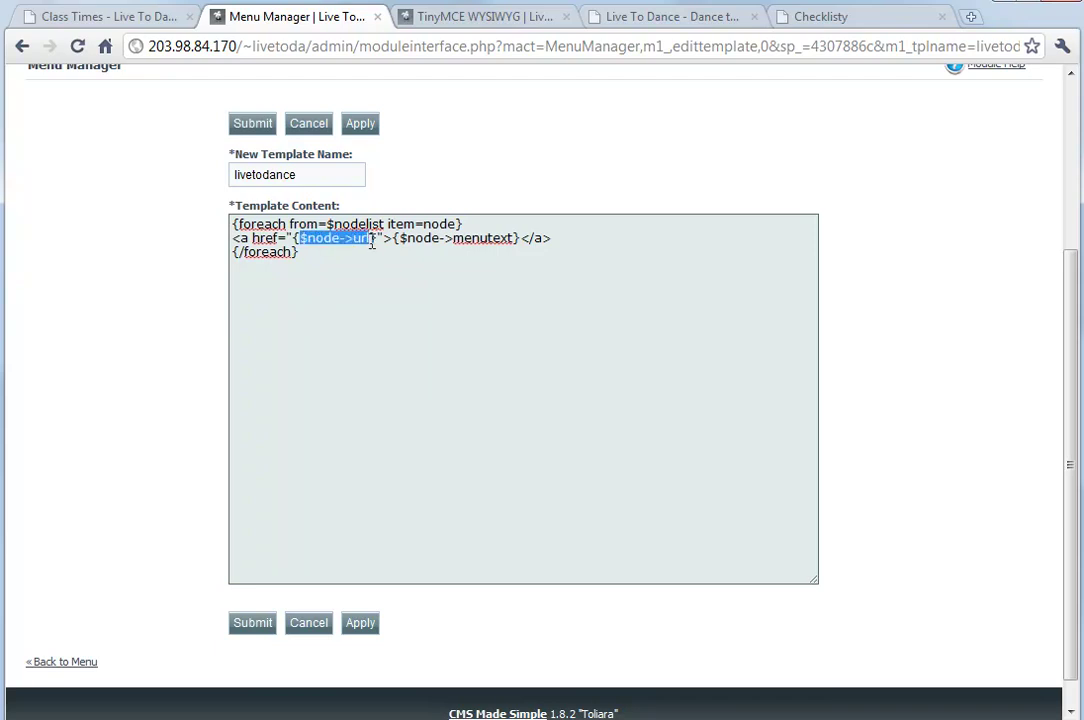
pyautogui.doubleClick(359, 238)
pyautogui.moveTo(257, 238); pyautogui.dragTo(371, 238)
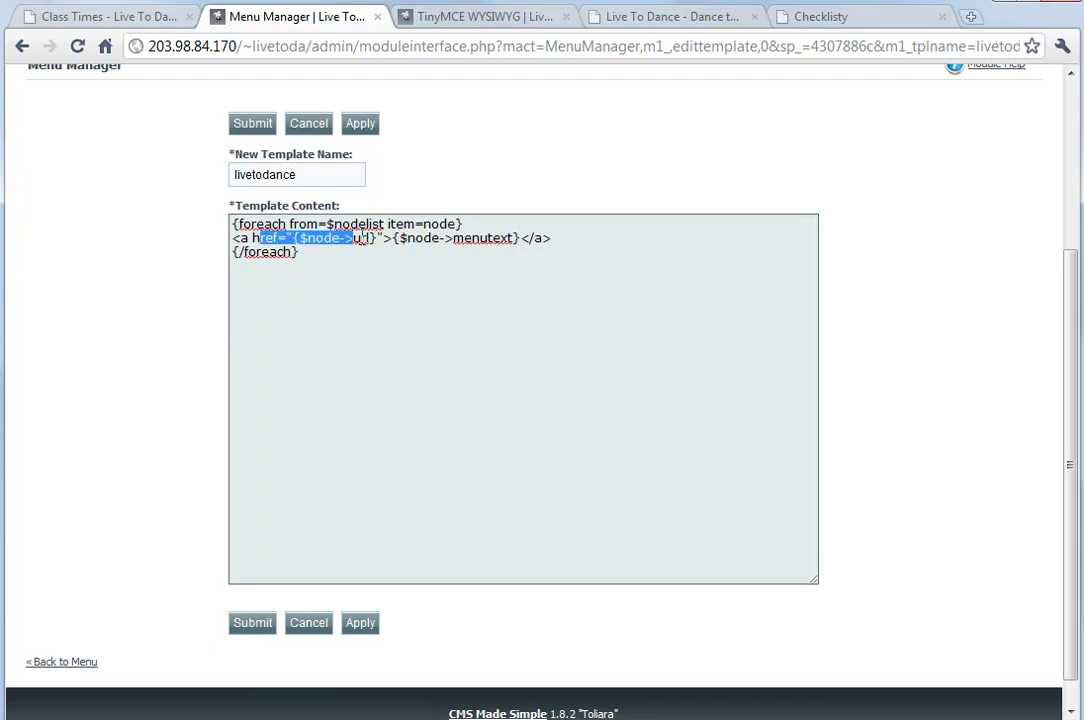
pyautogui.moveTo(291, 238); pyautogui.dragTo(519, 238)
pyautogui.click(377, 238)
pyautogui.click(552, 238)
pyautogui.click(519, 236)
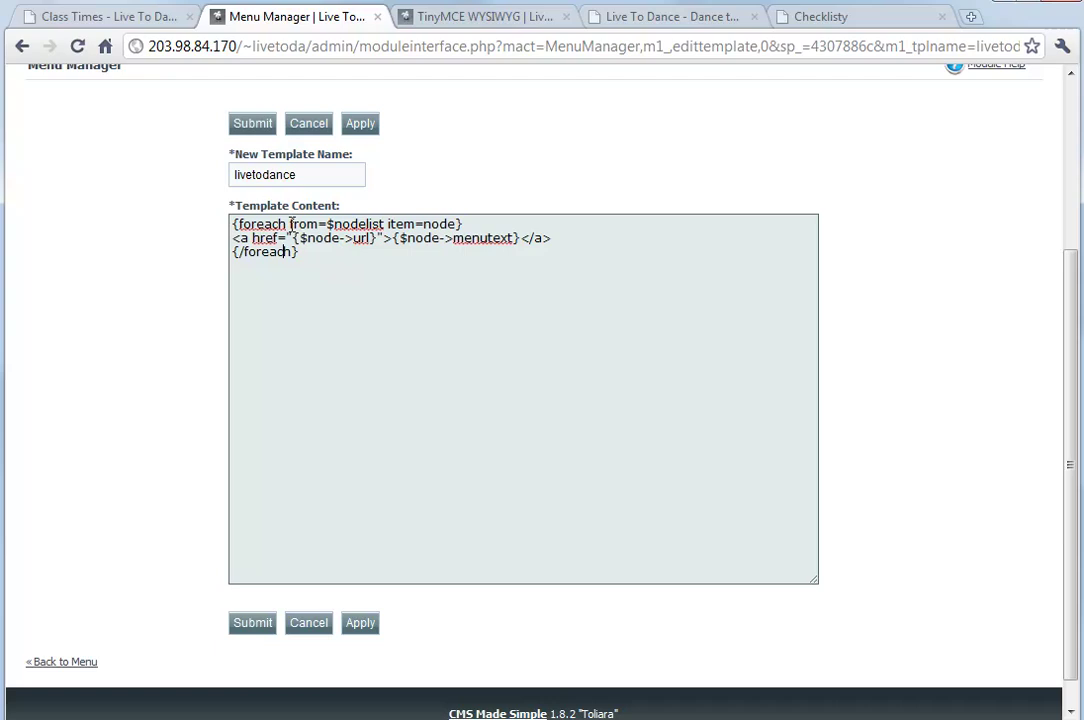
pyautogui.click(296, 224)
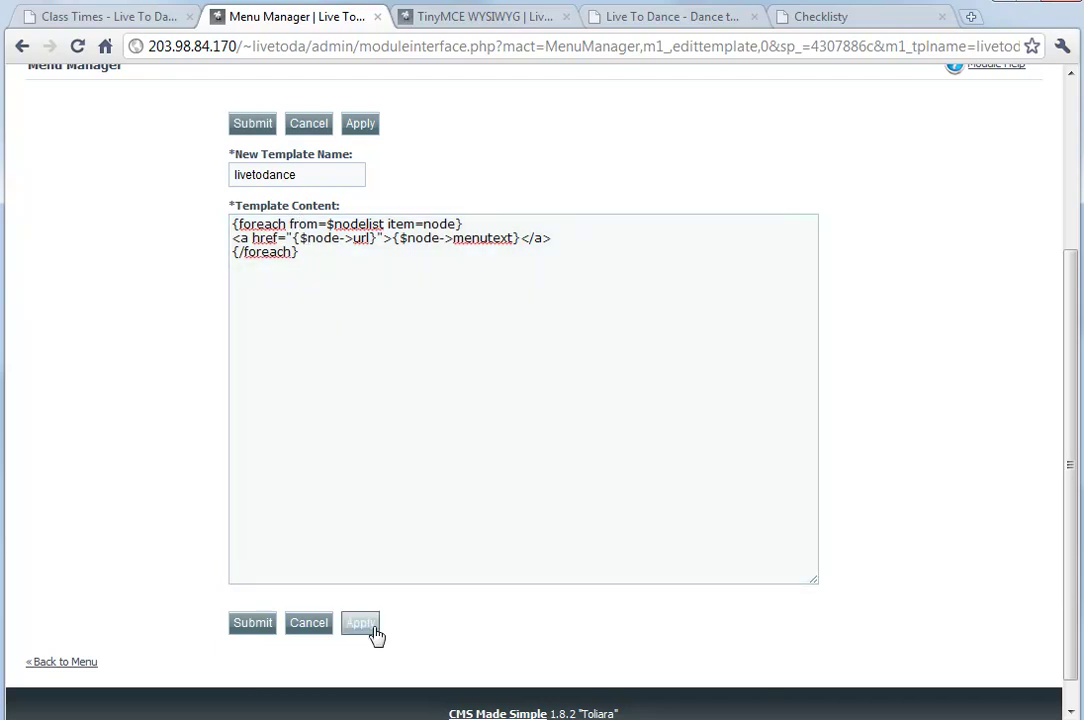
# - Save the livetodance menu template and reload the Class Times page of the site
pyautogui.click(254, 624)
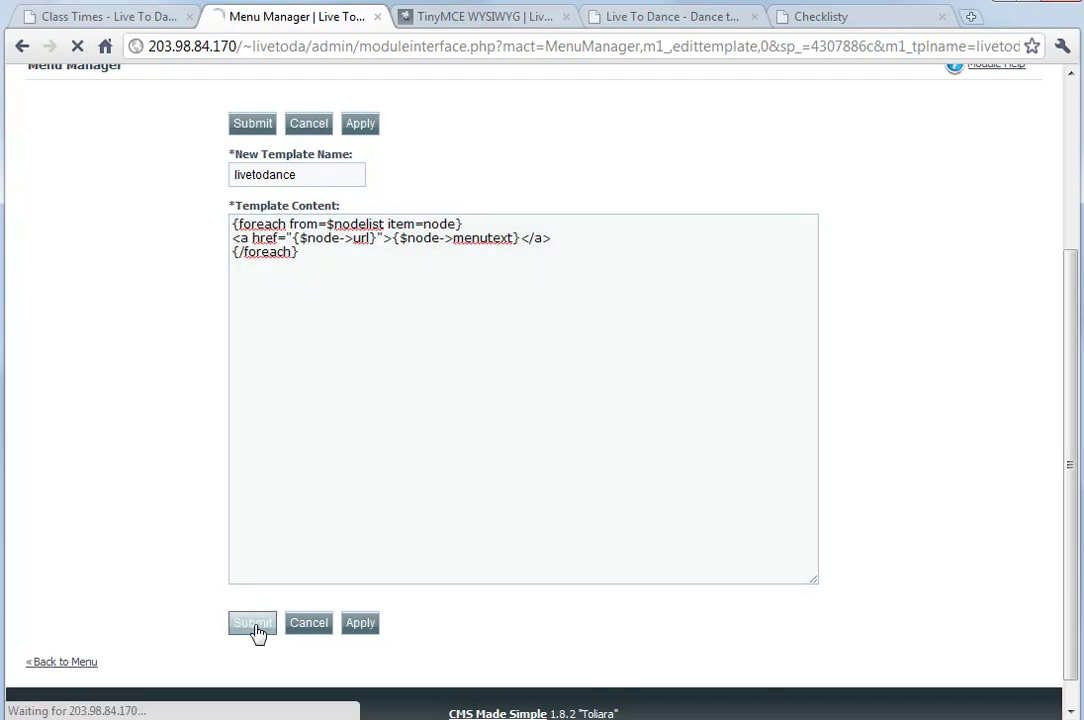
pyautogui.click(133, 25)
pyautogui.click(77, 46)
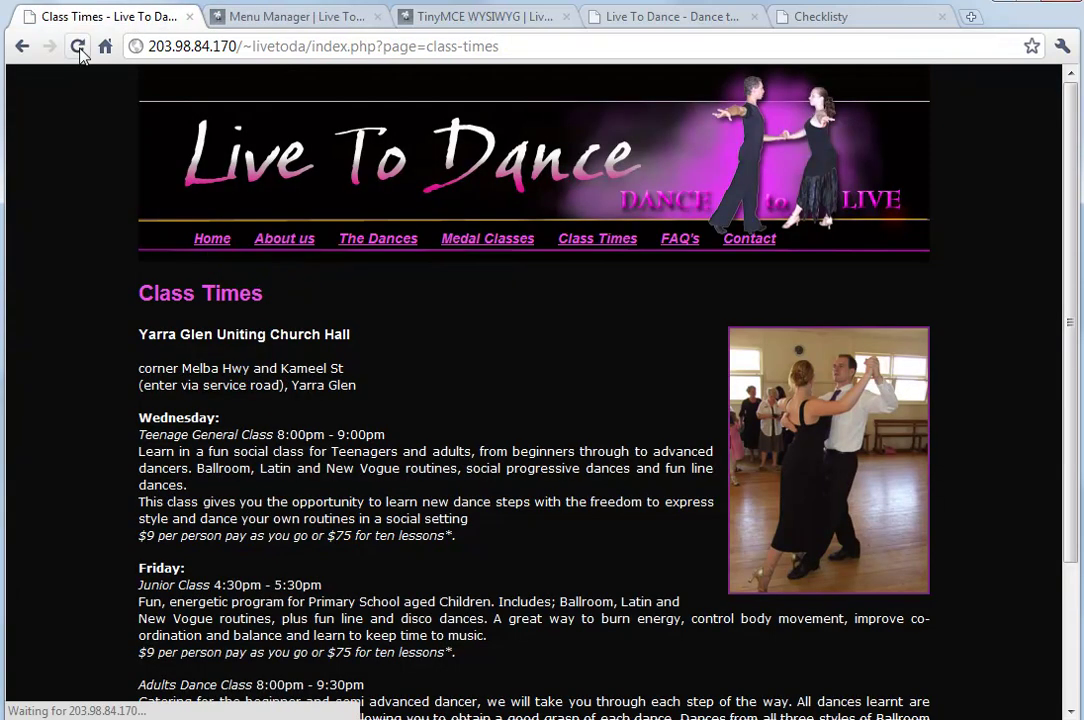
# - Check the site's menu by visiting the Home, About us, The Dances, Medal Classes, Class Times, FAQ's and Contact pages
pyautogui.click(218, 248)
pyautogui.click(280, 246)
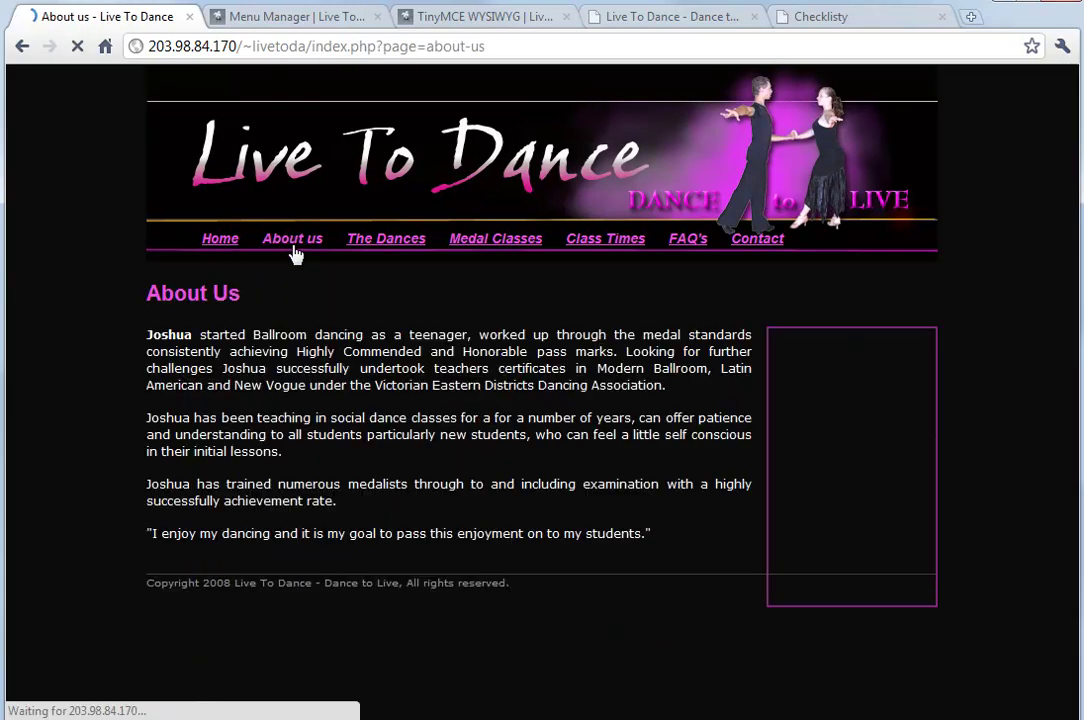
pyautogui.click(373, 249)
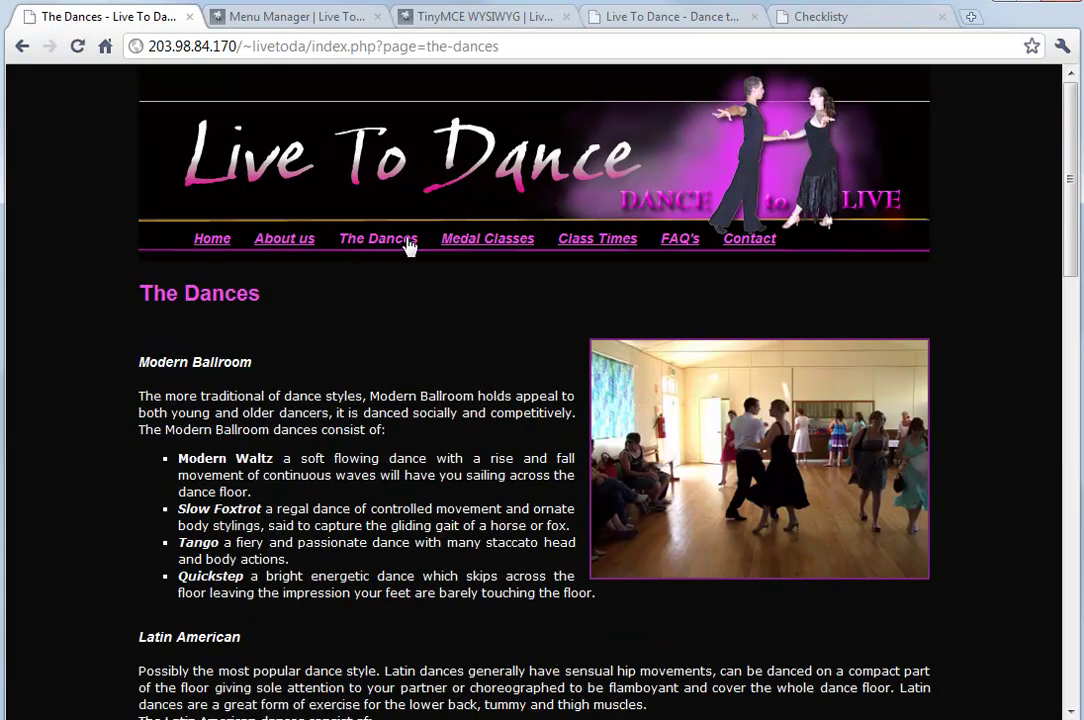
pyautogui.click(464, 243)
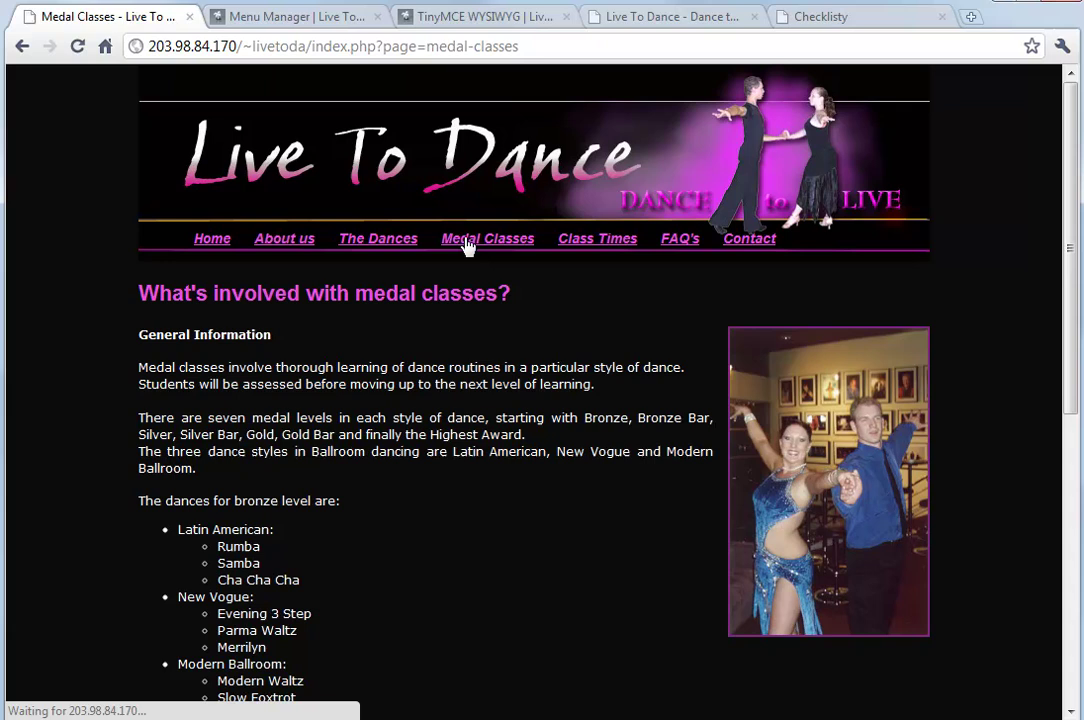
pyautogui.click(627, 243)
pyautogui.click(683, 241)
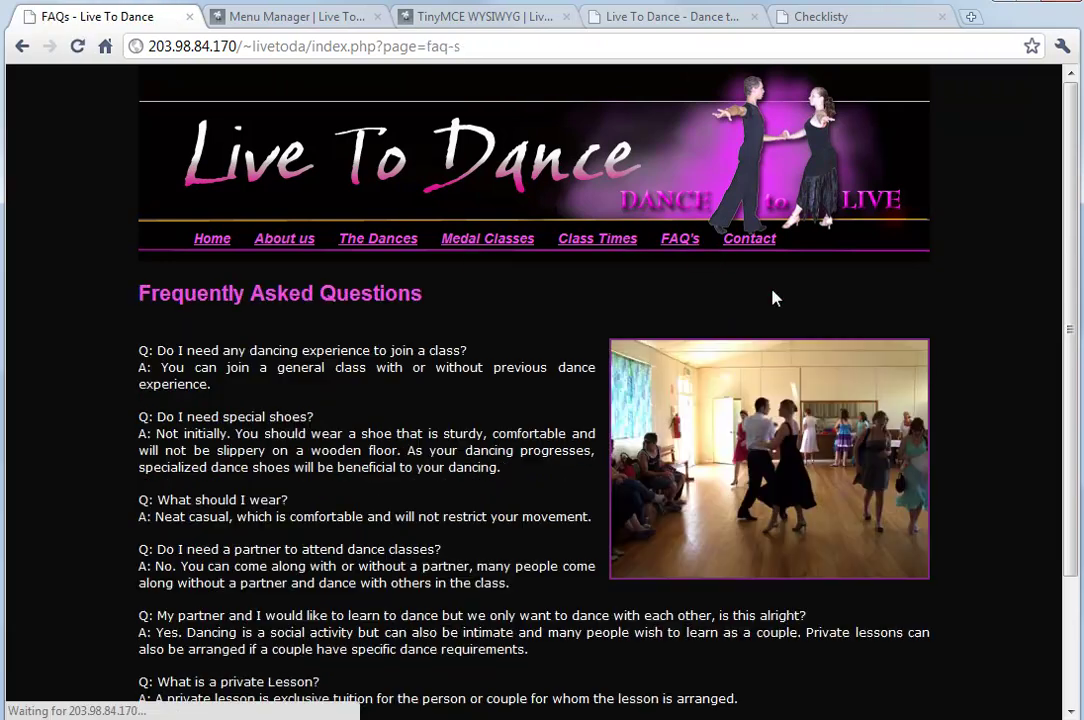
pyautogui.click(749, 238)
pyautogui.scroll(-3, 798, 341)
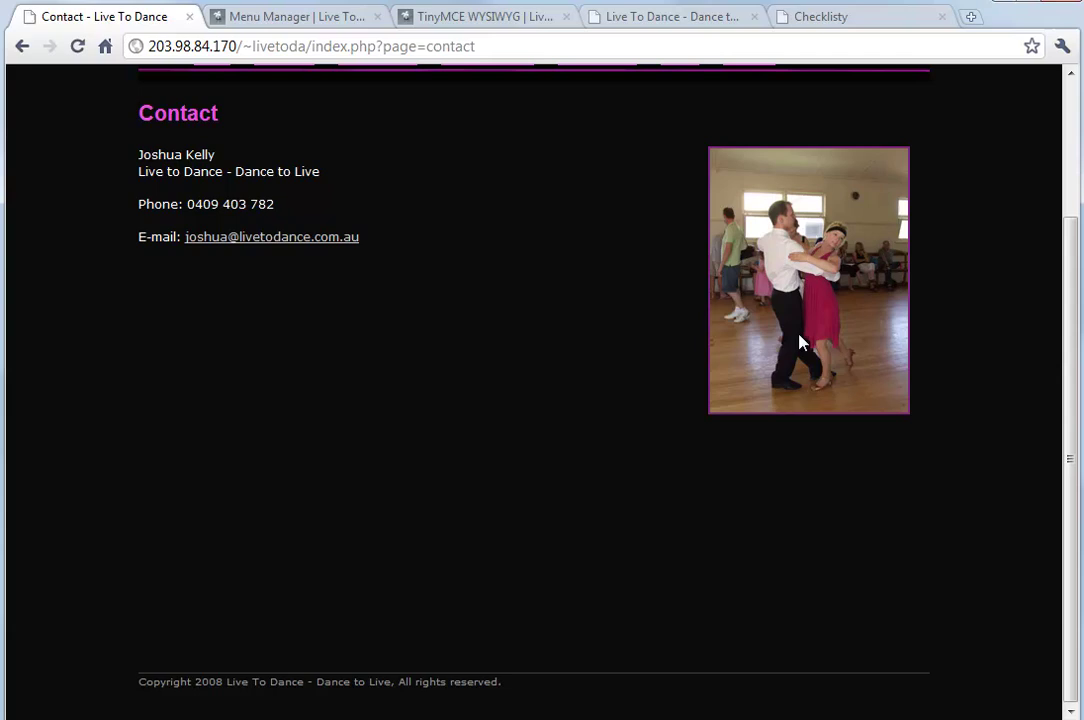
pyautogui.scroll(3, 798, 341)
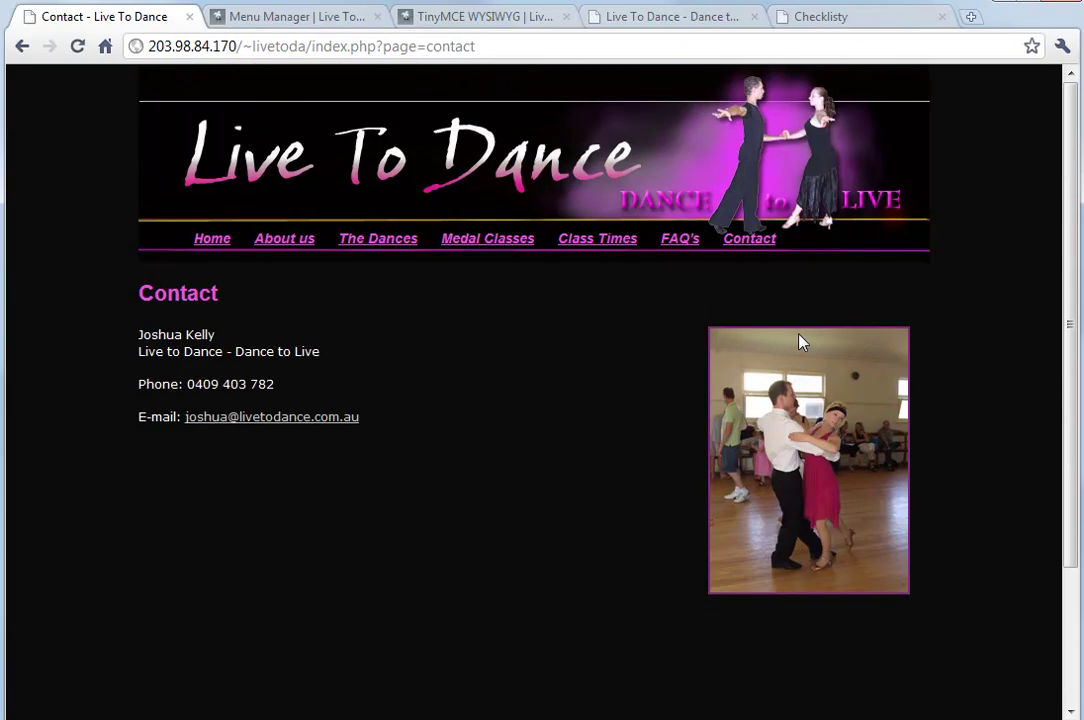